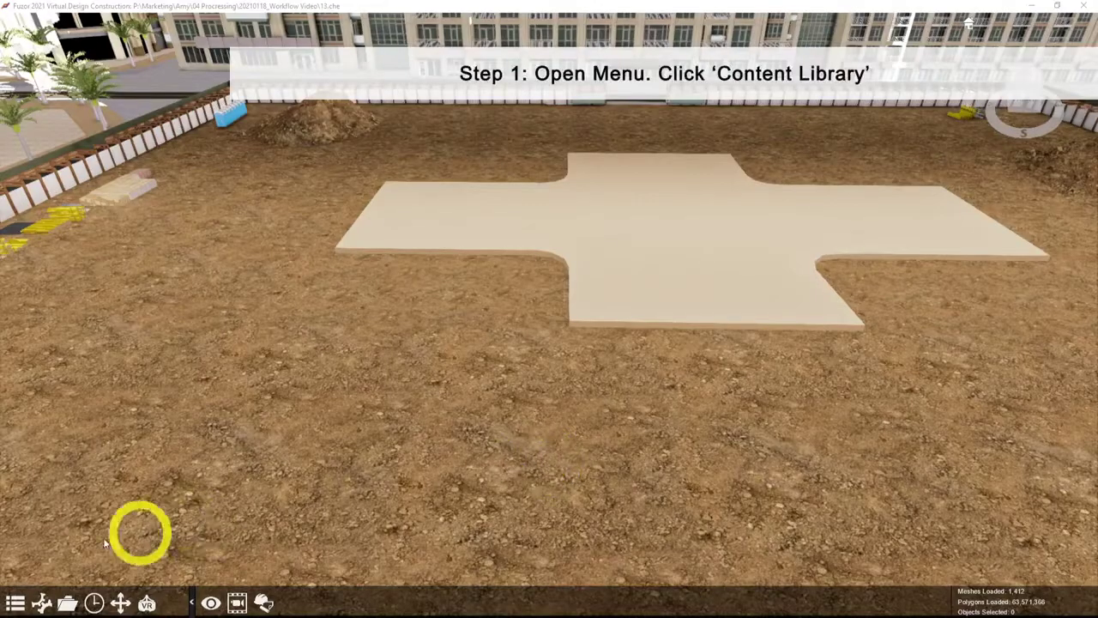
Open the Content Library and search 'conc' to filter to concrete pump items.
{"action": "left_click", "coordinate": [15, 603]}
{"action": "scroll", "coordinate": [39, 549], "scroll_direction": "down", "scroll_amount": 3}
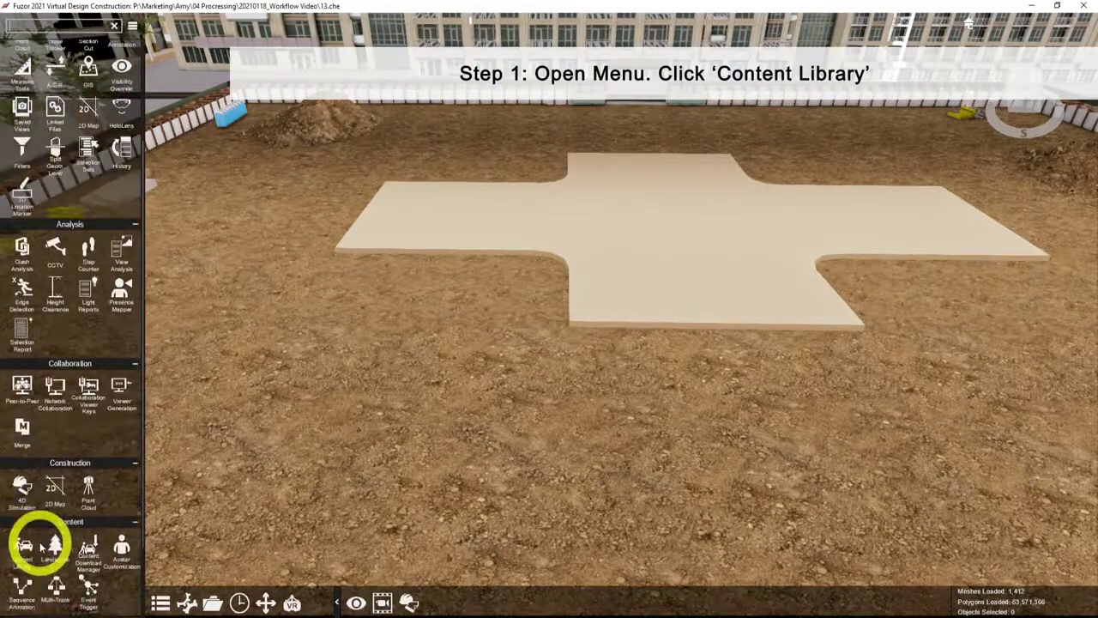
{"action": "scroll", "coordinate": [39, 549], "scroll_direction": "down", "scroll_amount": 2}
{"action": "left_click", "coordinate": [22, 485]}
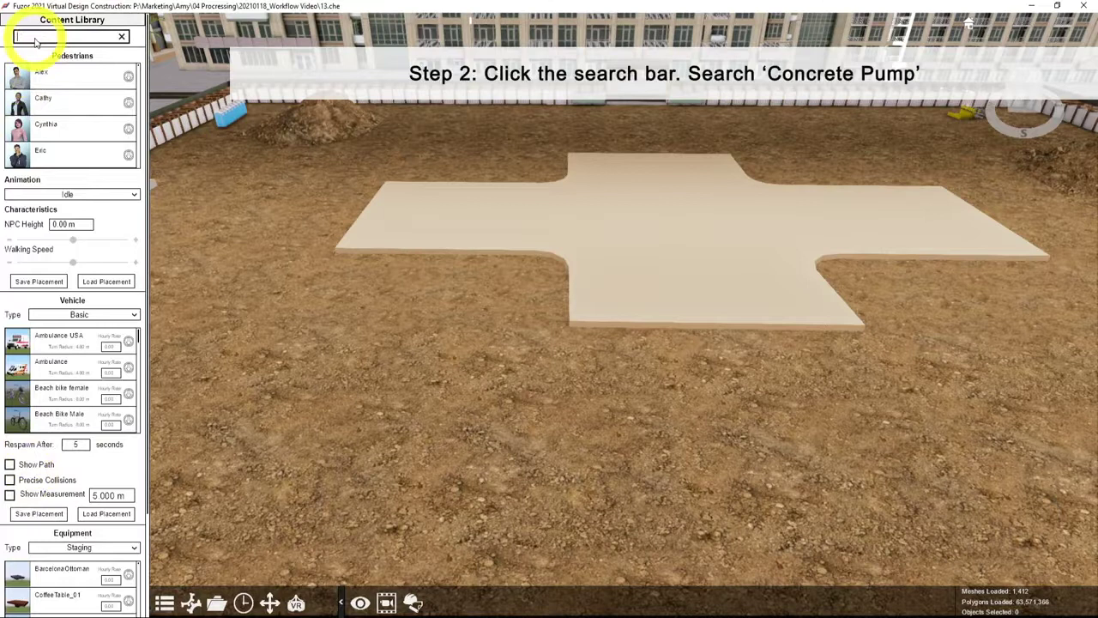
{"action": "type", "text": "conc"}
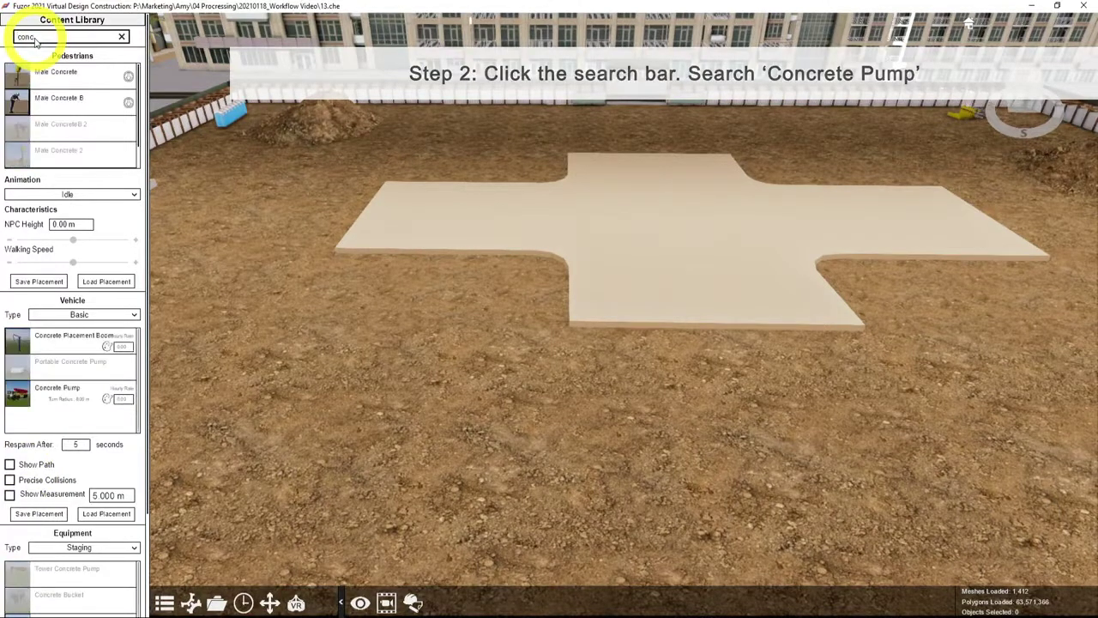
Place a rotated Concrete Pump to the left of the slab.
{"action": "left_click", "coordinate": [45, 393]}
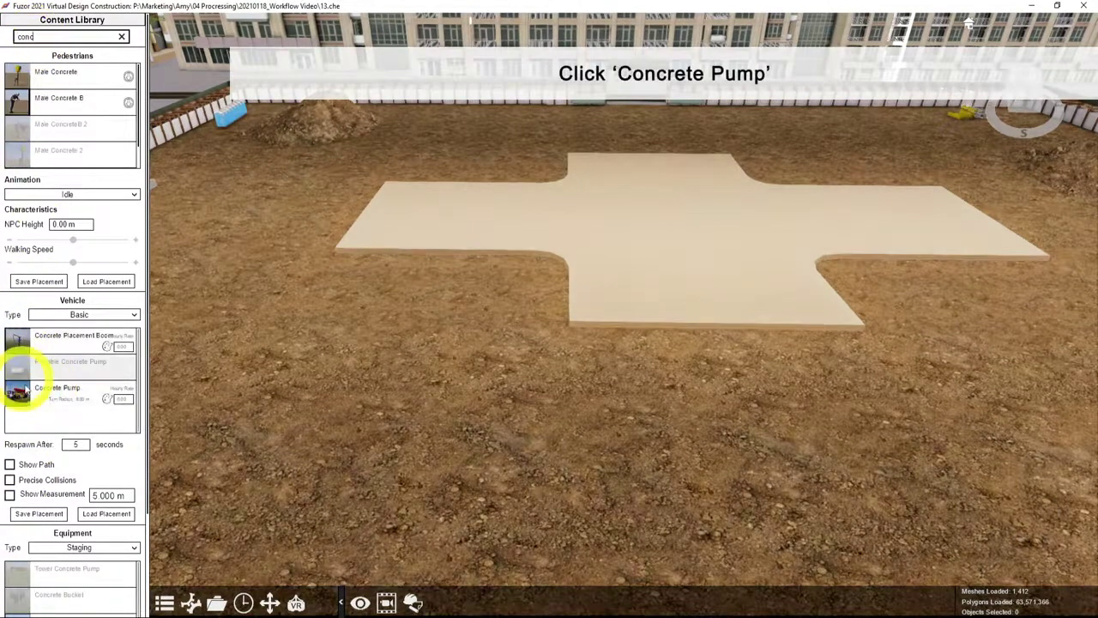
{"action": "key", "text": "shift"}
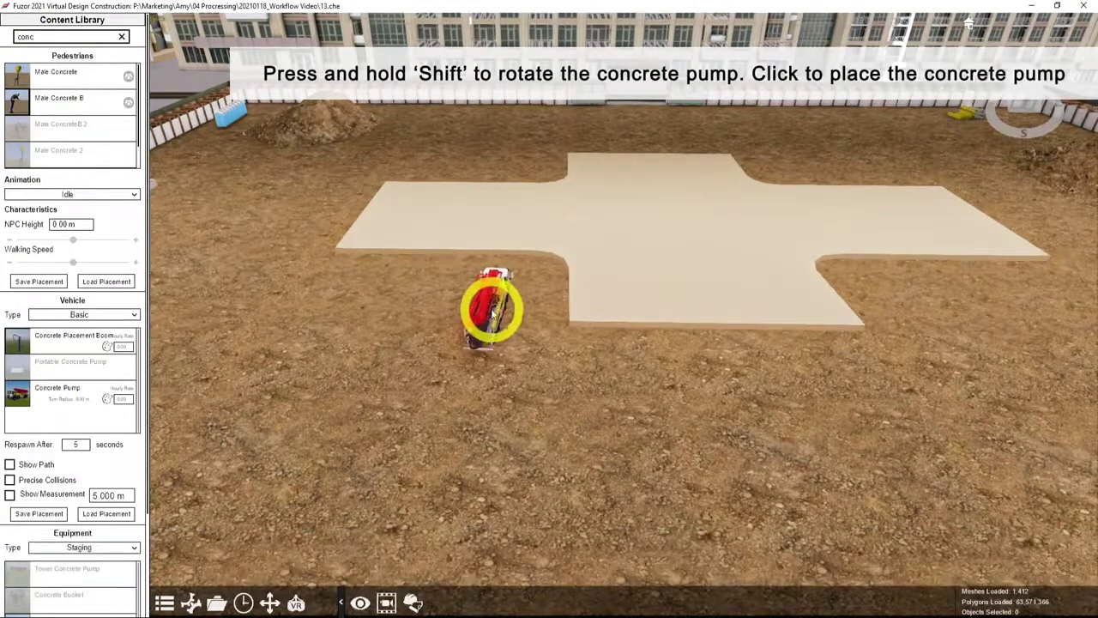
{"action": "left_click", "coordinate": [491, 310]}
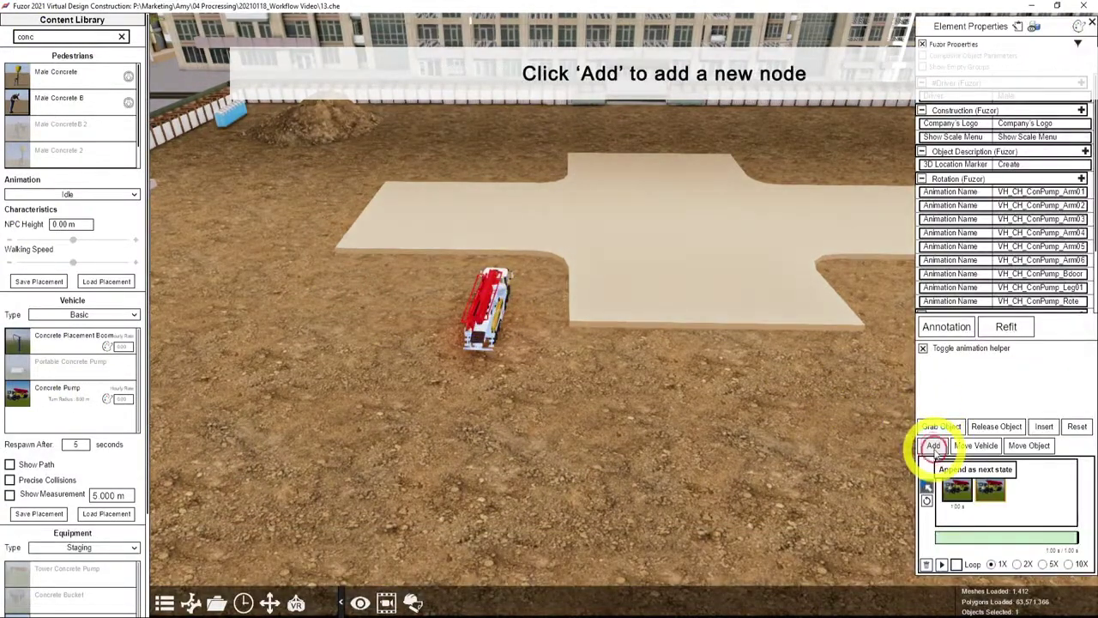
Keyframe the Leg01 outriggers at 43° and Leg02 floats lowered to 0.33 m.
{"action": "left_click", "coordinate": [1068, 288]}
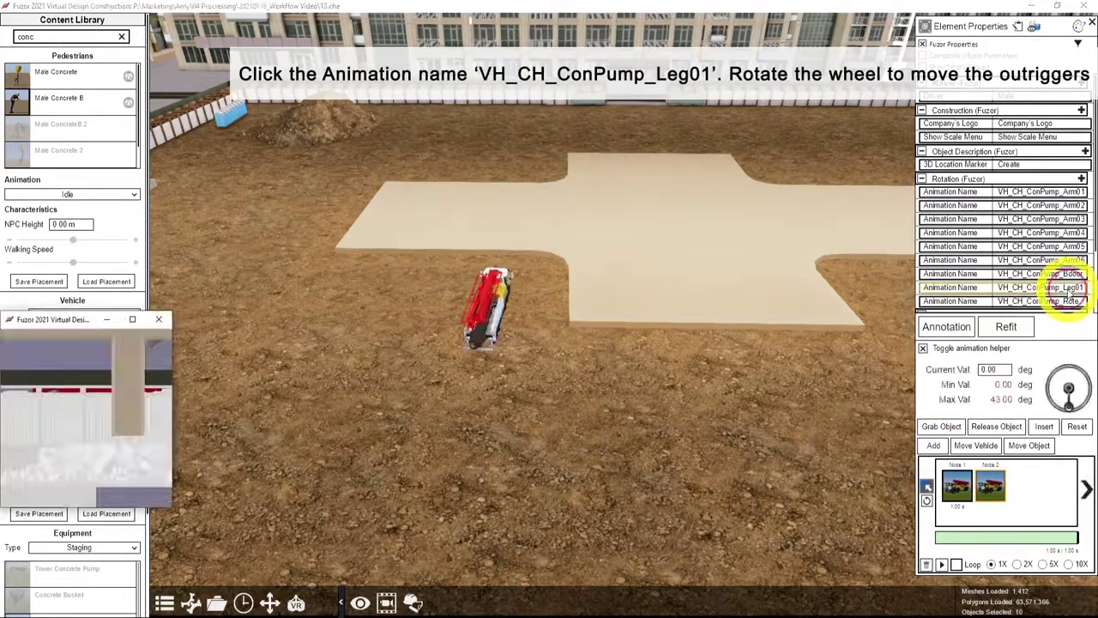
{"action": "left_click_drag", "start_coordinate": [1083, 391], "coordinate": [1057, 396]}
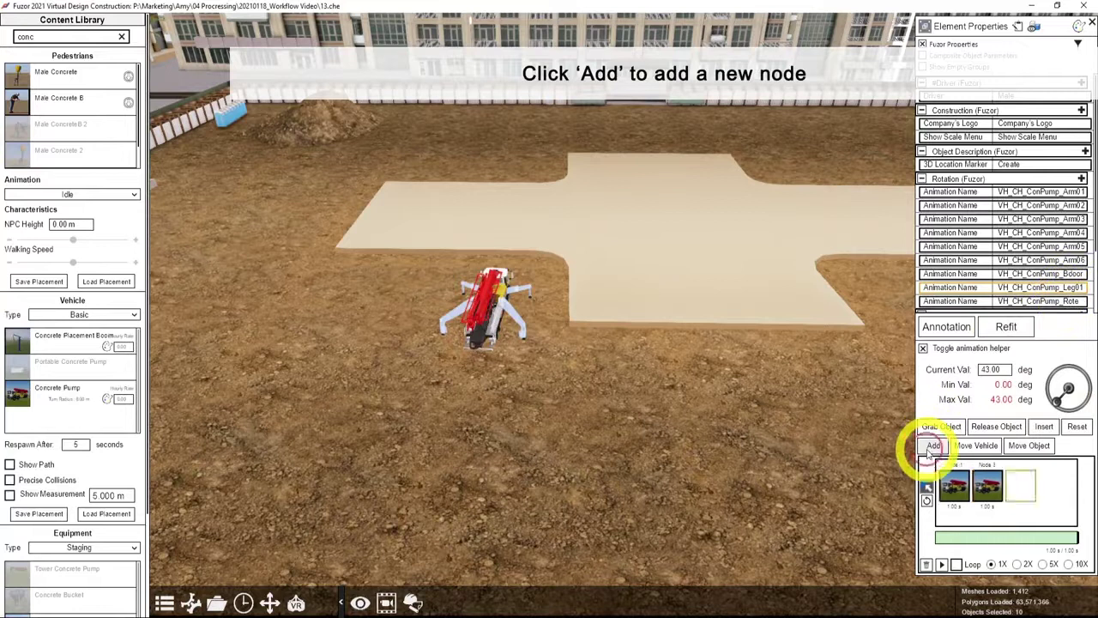
{"action": "scroll", "coordinate": [1014, 256], "scroll_direction": "down", "scroll_amount": 1}
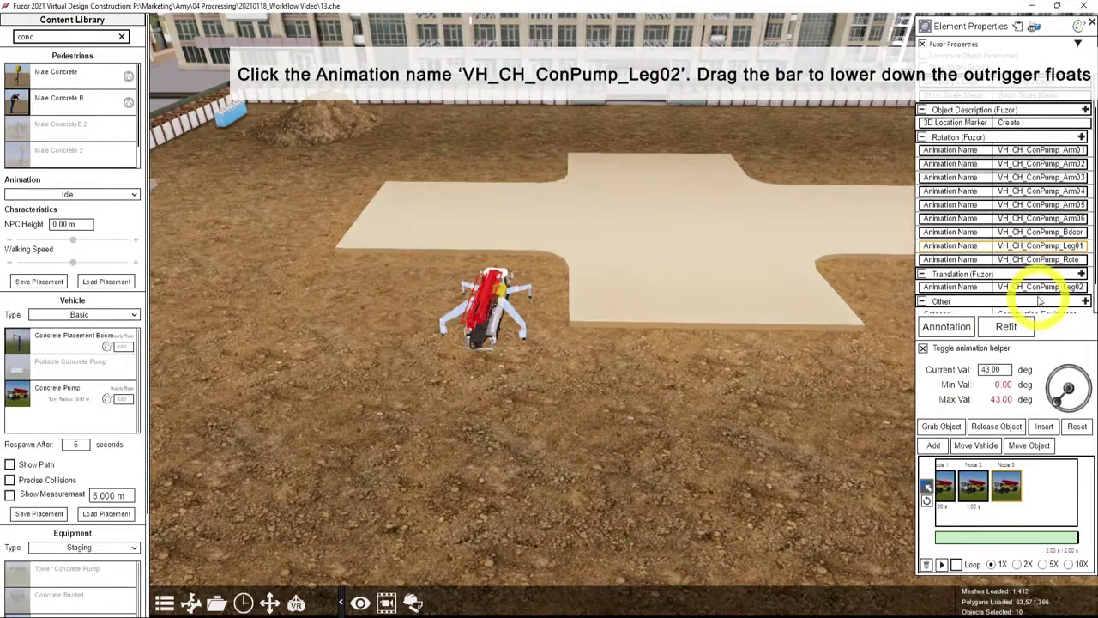
{"action": "left_click", "coordinate": [1041, 292]}
{"action": "left_click_drag", "start_coordinate": [939, 411], "coordinate": [1006, 416]}
{"action": "left_click_drag", "start_coordinate": [1083, 408], "coordinate": [1086, 408]}
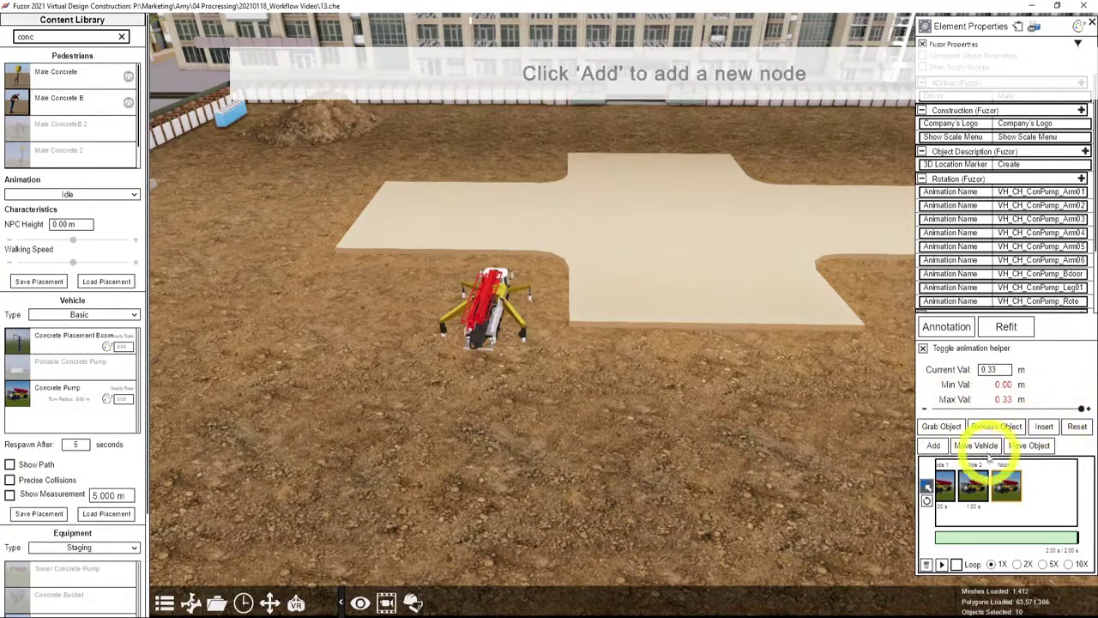
{"action": "left_click", "coordinate": [933, 445]}
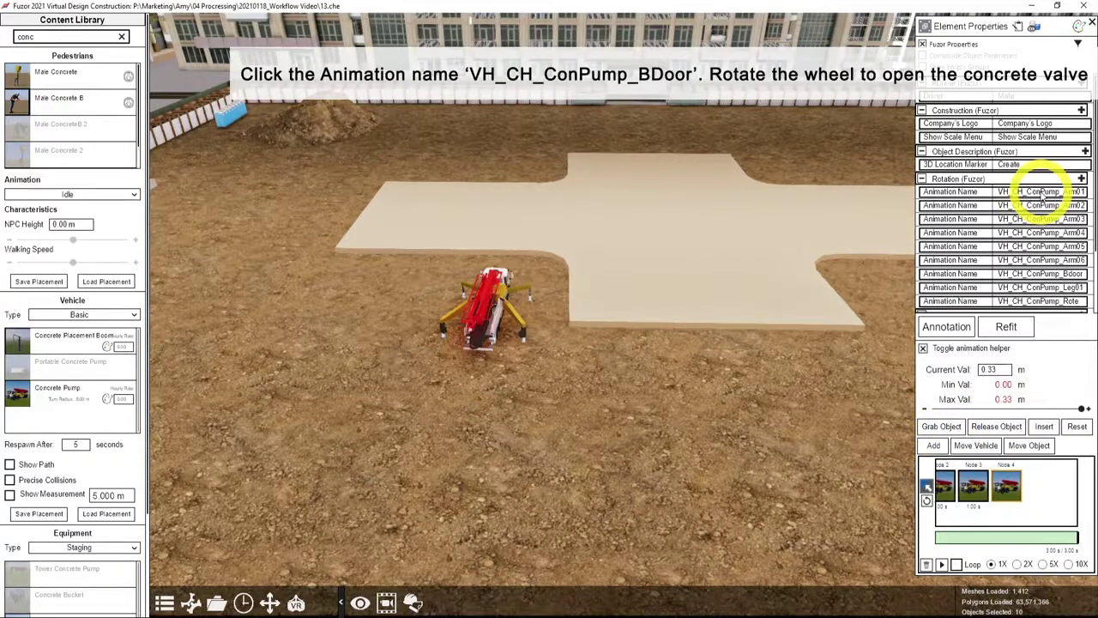
Keyframe the BDoor concrete valve opened to 120°.
{"action": "left_click", "coordinate": [1045, 275]}
{"action": "left_click_drag", "start_coordinate": [1064, 411], "coordinate": [1030, 385]}
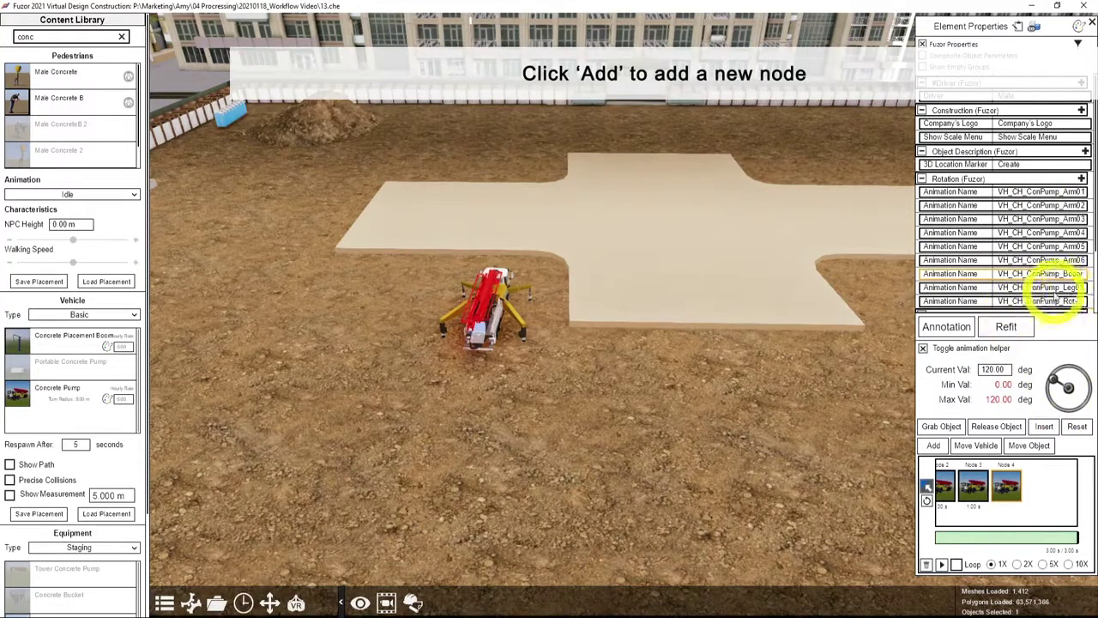
{"action": "left_click", "coordinate": [933, 446]}
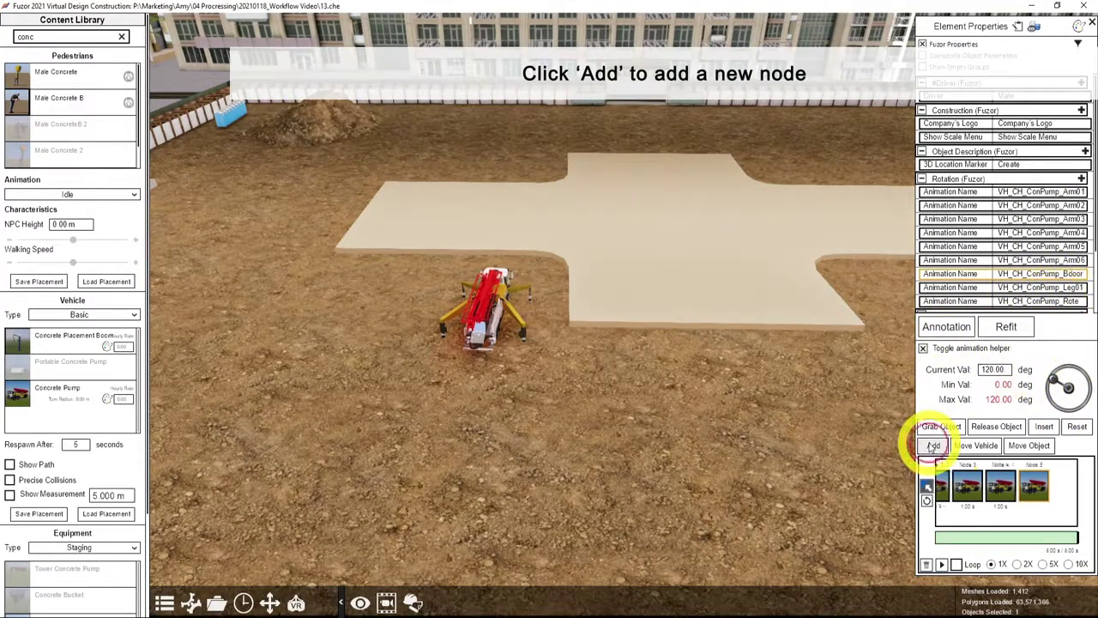
Keyframe the Arm01 boom section raised upright to 90°, hiding the helper shadow.
{"action": "left_click", "coordinate": [1058, 192]}
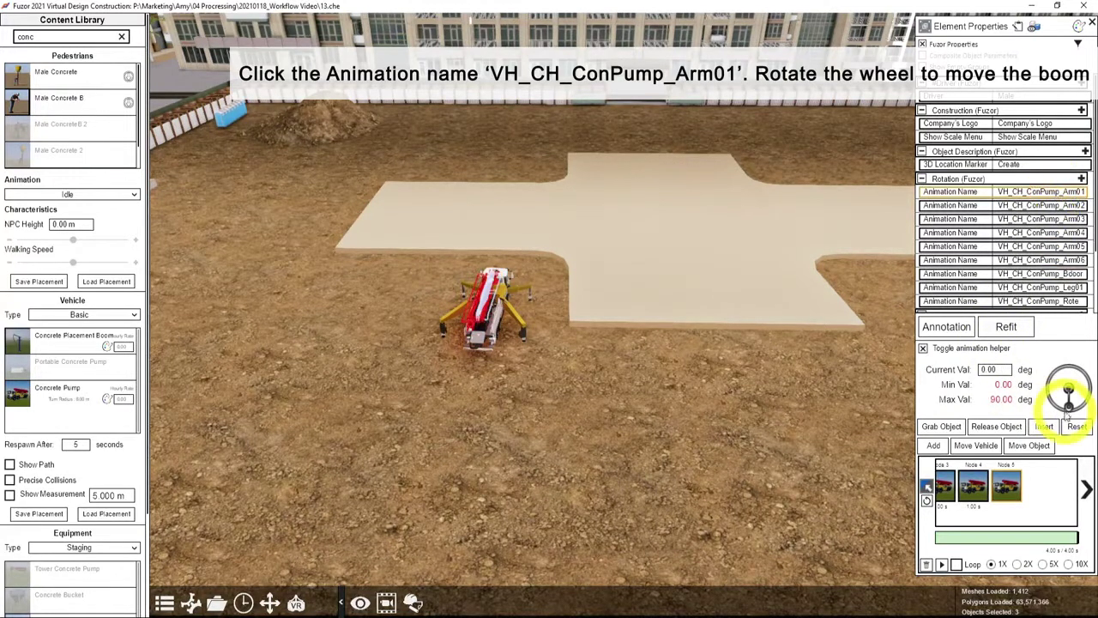
{"action": "left_click_drag", "start_coordinate": [1068, 396], "coordinate": [1083, 387]}
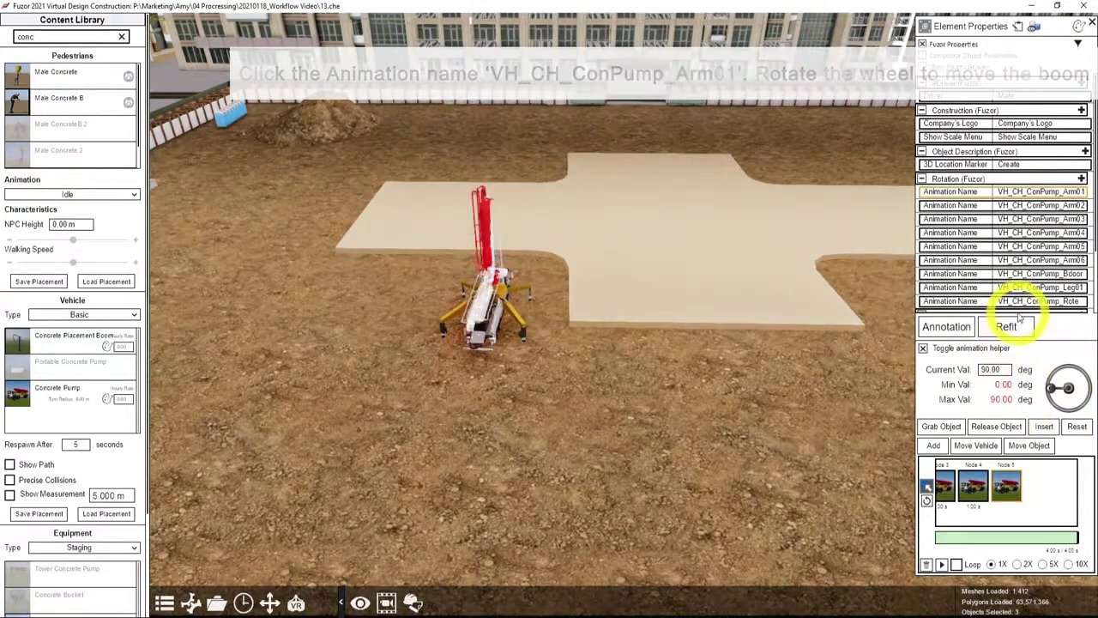
{"action": "left_click", "coordinate": [487, 304]}
{"action": "left_click", "coordinate": [922, 348]}
{"action": "left_click", "coordinate": [1086, 487]}
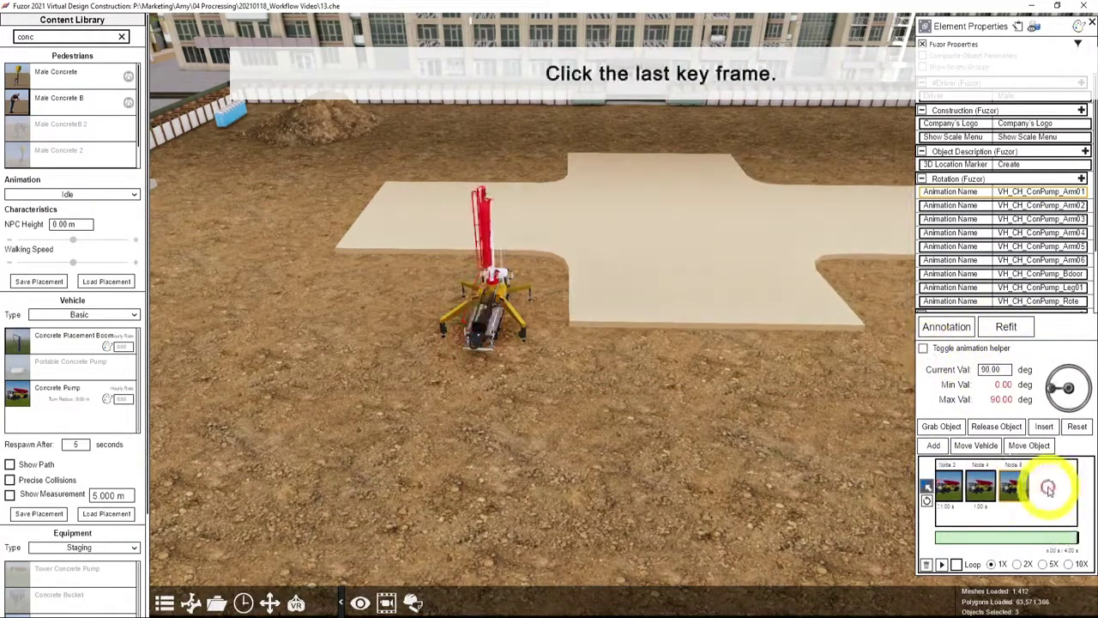
{"action": "left_click", "coordinate": [1006, 483]}
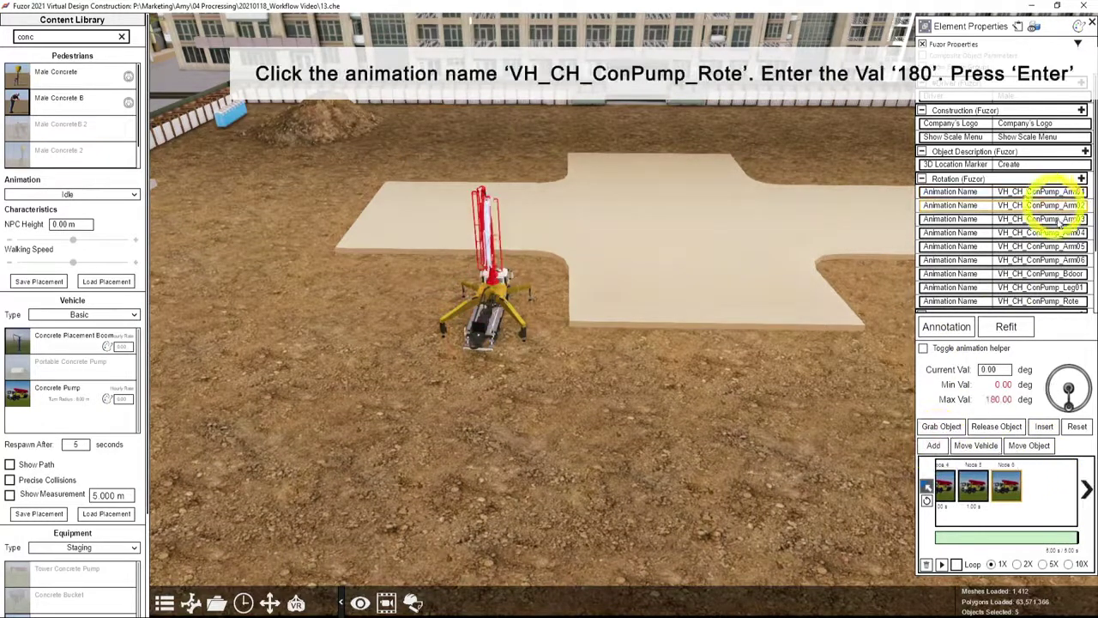
Turn the pump 180° with the Rote animation and keyframe it.
{"action": "left_click", "coordinate": [1052, 301]}
{"action": "left_click", "coordinate": [995, 370]}
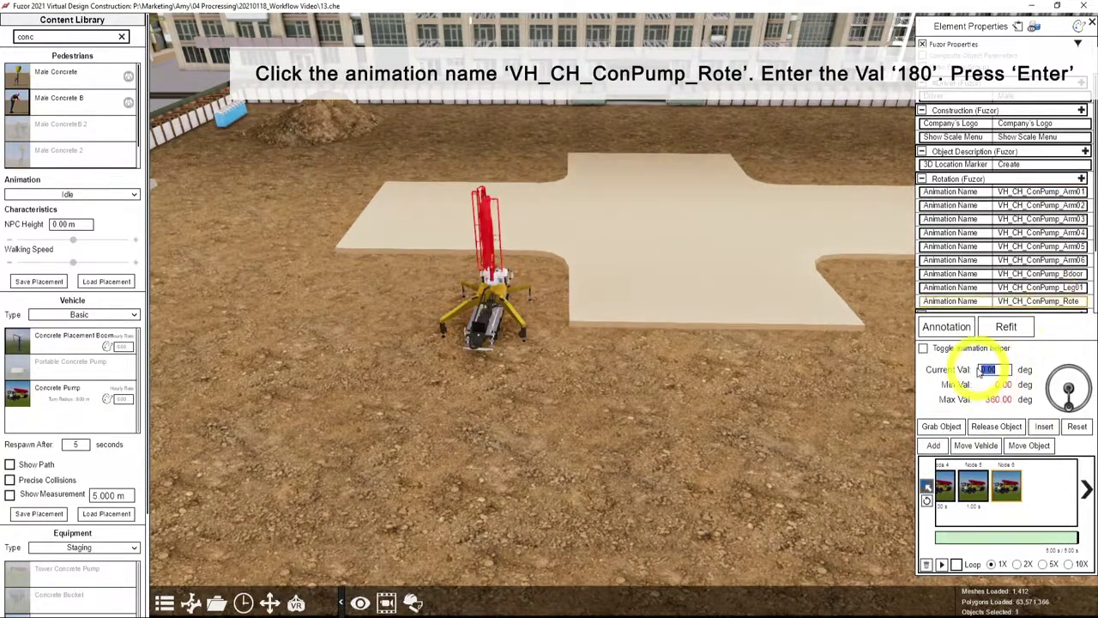
{"action": "type", "text": "180"}
{"action": "key", "text": "Return"}
{"action": "left_click", "coordinate": [933, 445]}
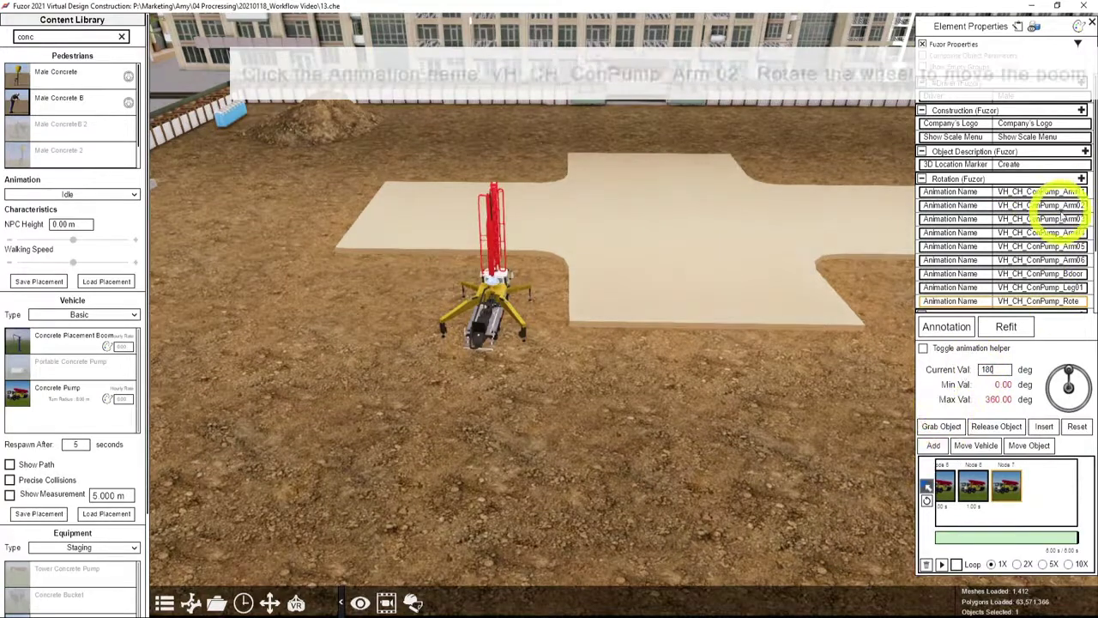
Unfold boom sections Arm02, Arm03 and Arm04 outward, keyframing each pose.
{"action": "left_click", "coordinate": [1062, 206]}
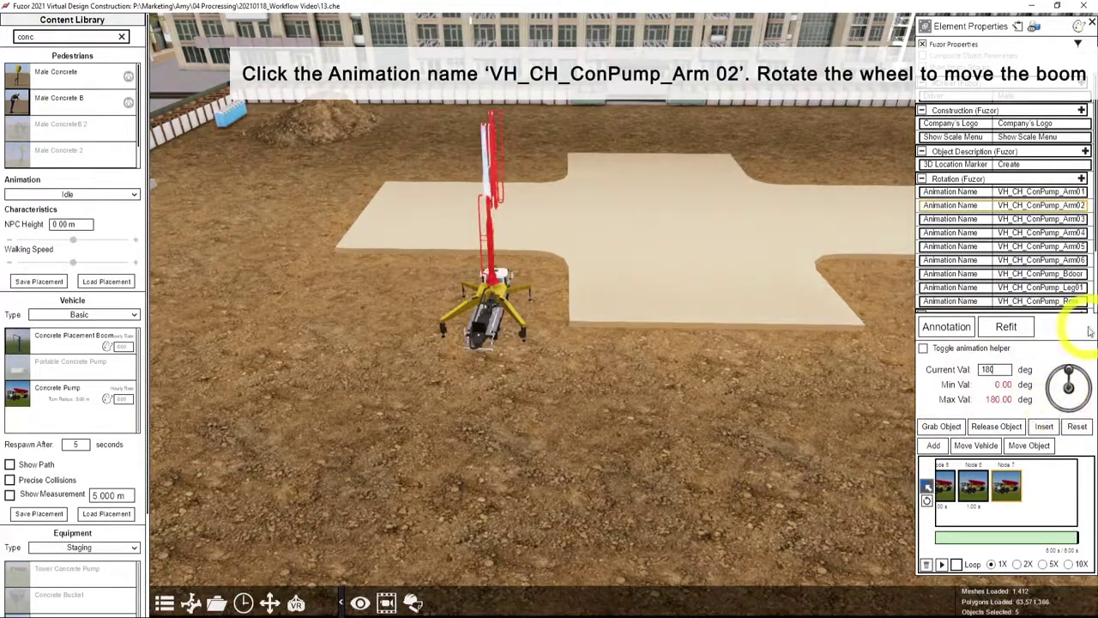
{"action": "left_click", "coordinate": [1064, 219]}
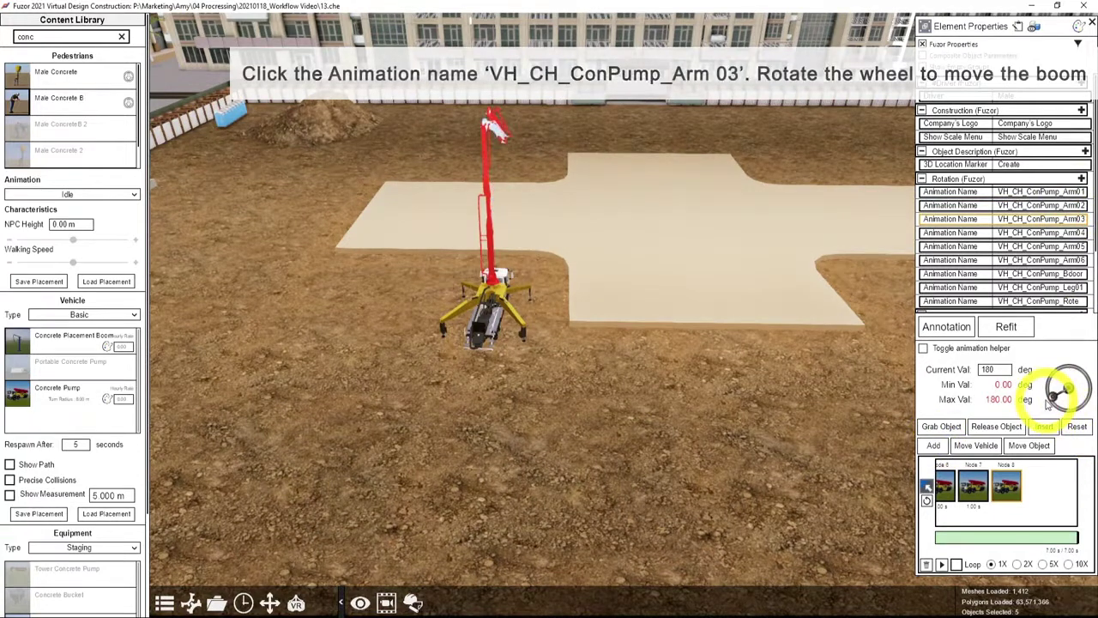
{"action": "left_click", "coordinate": [934, 445]}
{"action": "left_click", "coordinate": [1065, 233]}
{"action": "left_click_drag", "start_coordinate": [1069, 414], "coordinate": [1083, 363]}
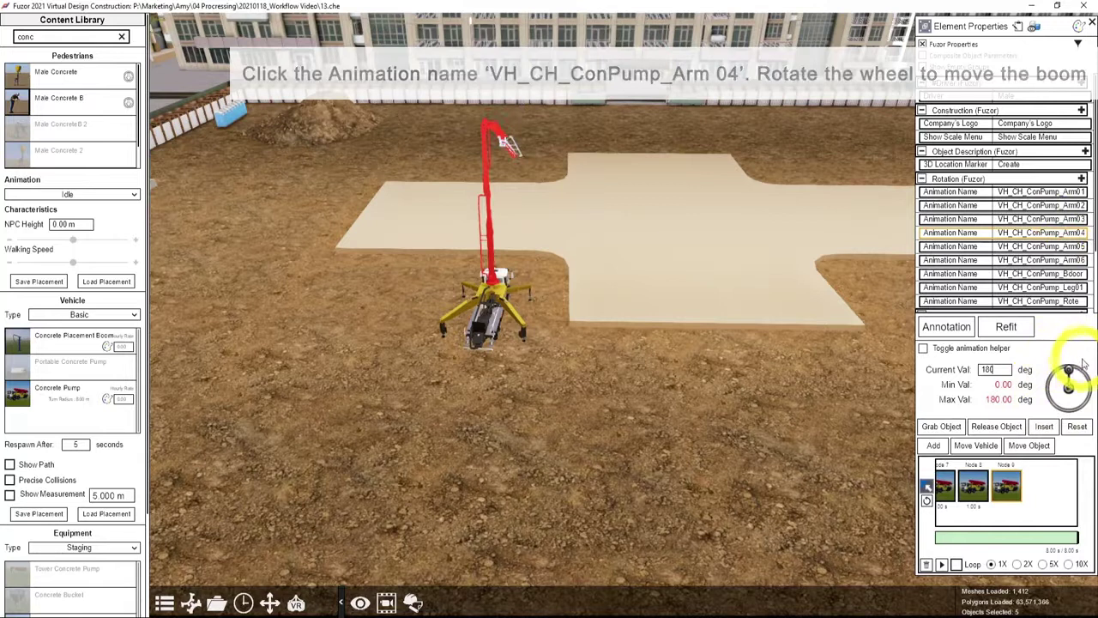
{"action": "left_click", "coordinate": [933, 445]}
Fold the Arm05 boom tip further down, keyframe it, and adjust Arm06.
{"action": "left_click", "coordinate": [1064, 247]}
{"action": "mouse_move", "coordinate": [1084, 384]}
{"action": "left_mouse_down"}
{"action": "mouse_move", "coordinate": [1067, 352]}
{"action": "mouse_move", "coordinate": [1071, 371]}
{"action": "left_mouse_up"}
{"action": "left_click", "coordinate": [933, 446]}
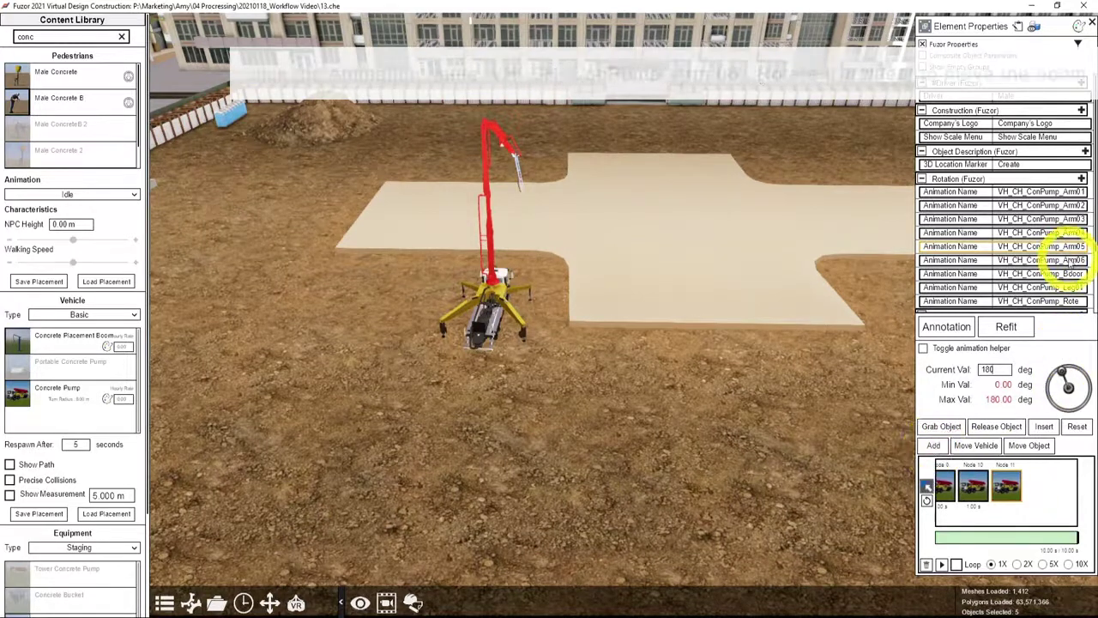
{"action": "left_click", "coordinate": [1062, 260]}
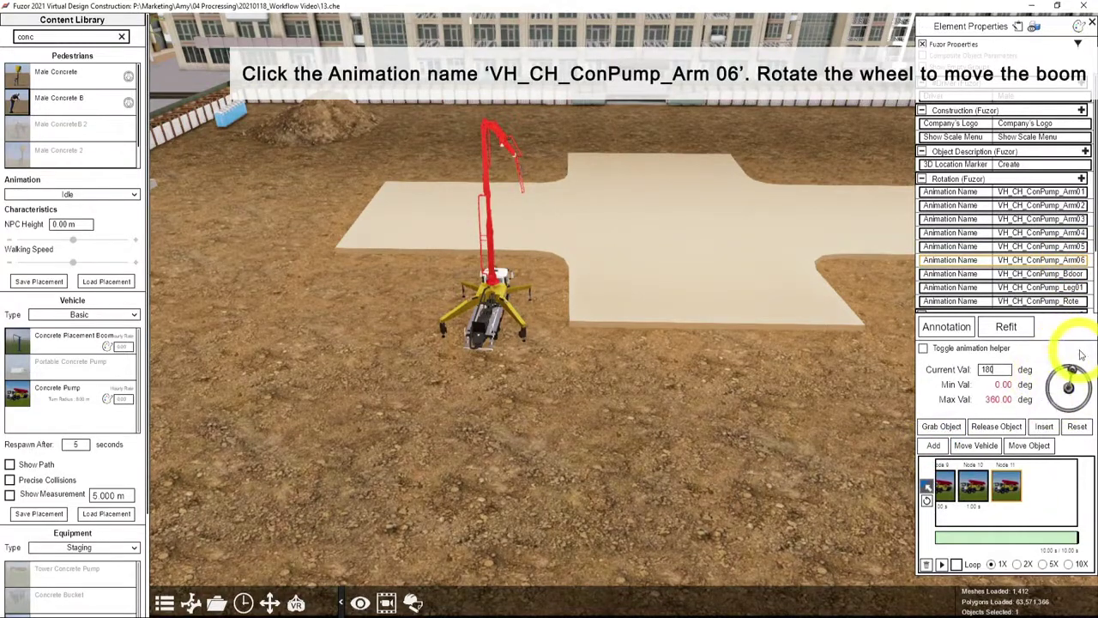
{"action": "left_click_drag", "start_coordinate": [1070, 355], "coordinate": [1084, 354]}
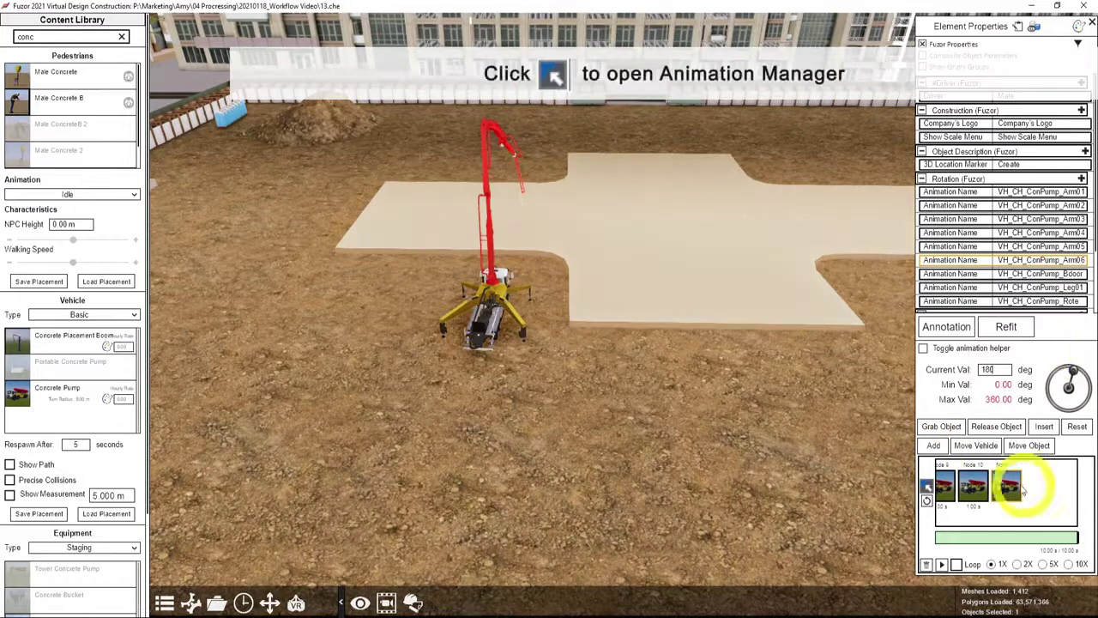
Rename Animation_2 to Move and convert it into a multi-track animation.
{"action": "left_click", "coordinate": [927, 485]}
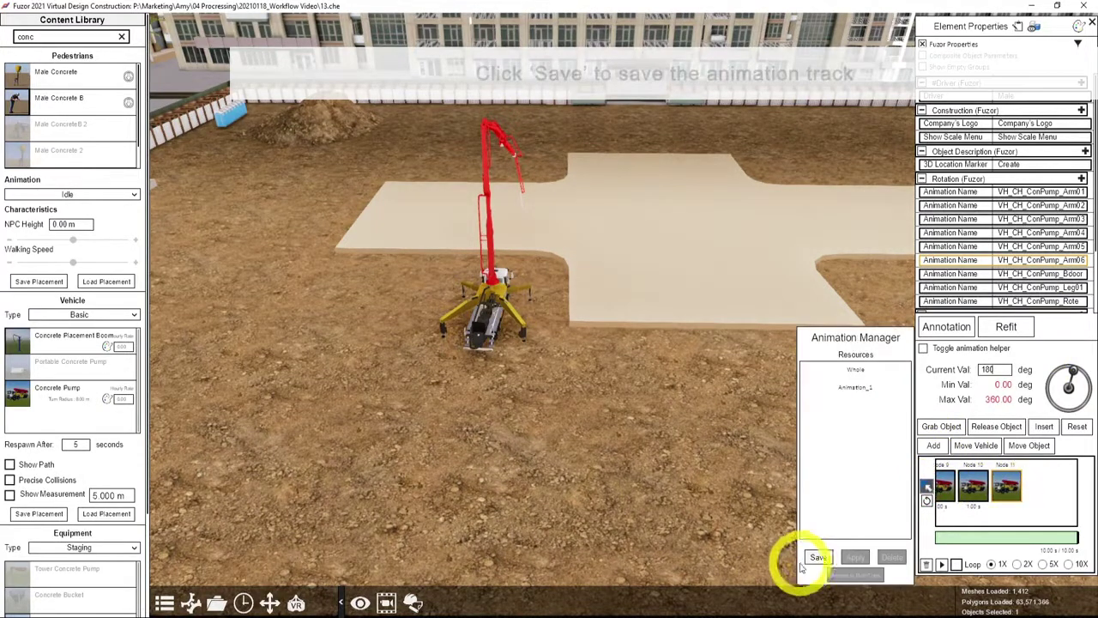
{"action": "left_click", "coordinate": [860, 407]}
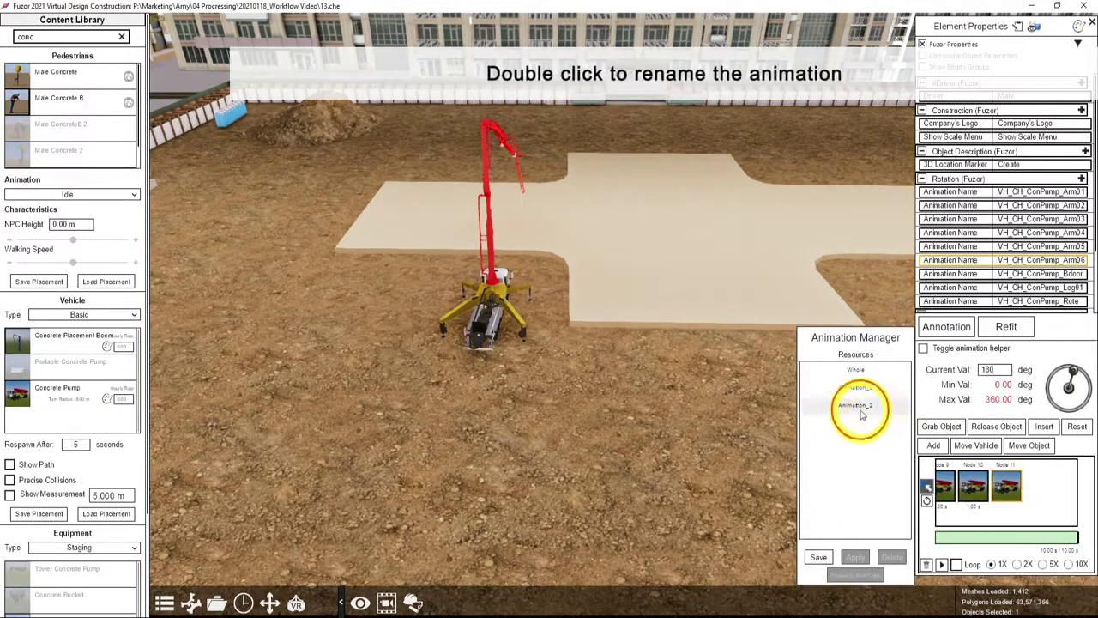
{"action": "type", "text": "Move"}
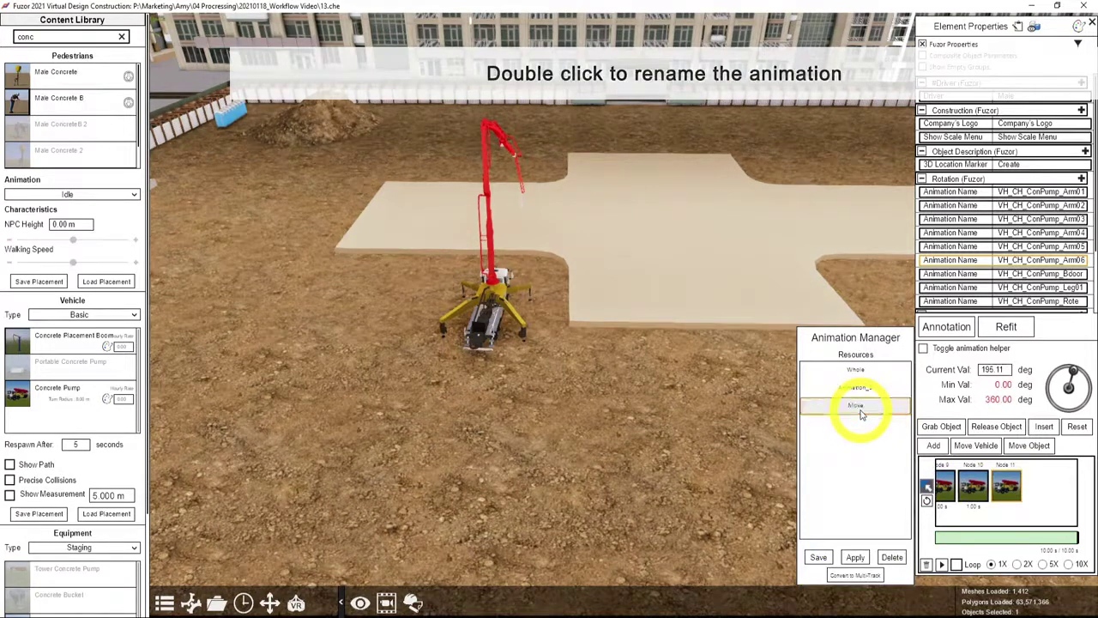
{"action": "key", "text": "Return"}
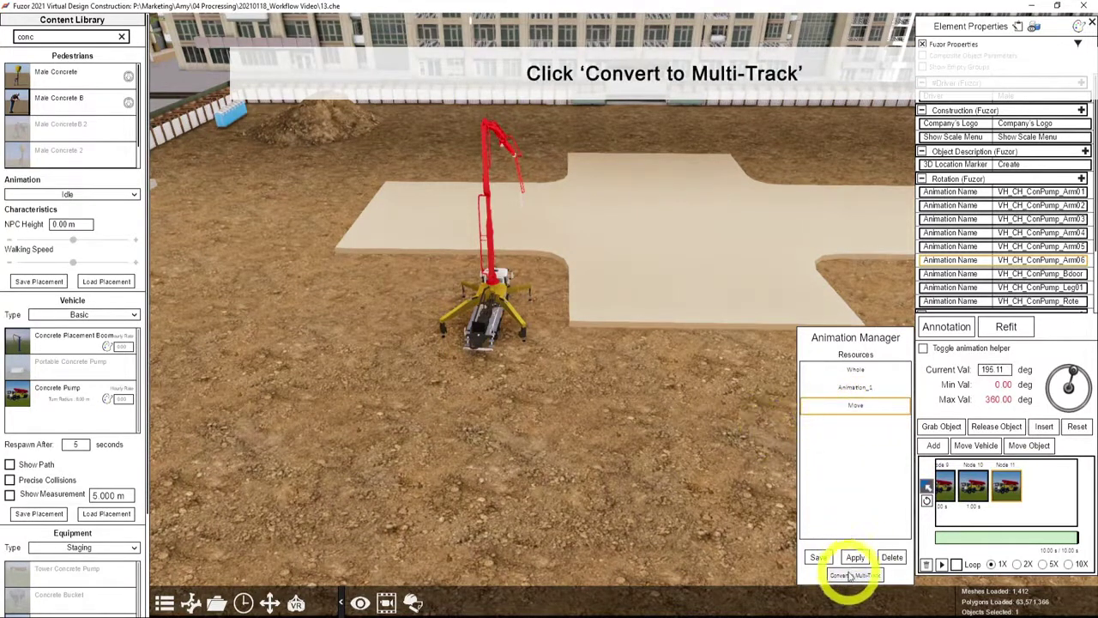
{"action": "left_click", "coordinate": [850, 577]}
{"action": "left_click_drag", "start_coordinate": [520, 320], "coordinate": [653, 324]}
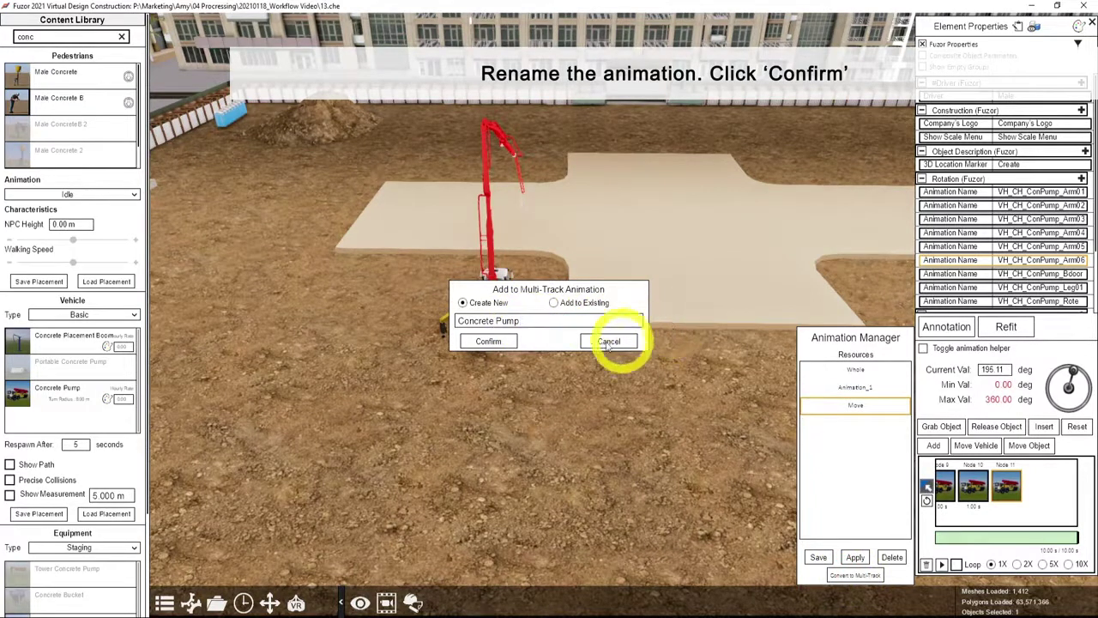
Create the Concrete Pump multi-track, clone its Move track and rename the copy Rotate.
{"action": "left_click", "coordinate": [488, 342]}
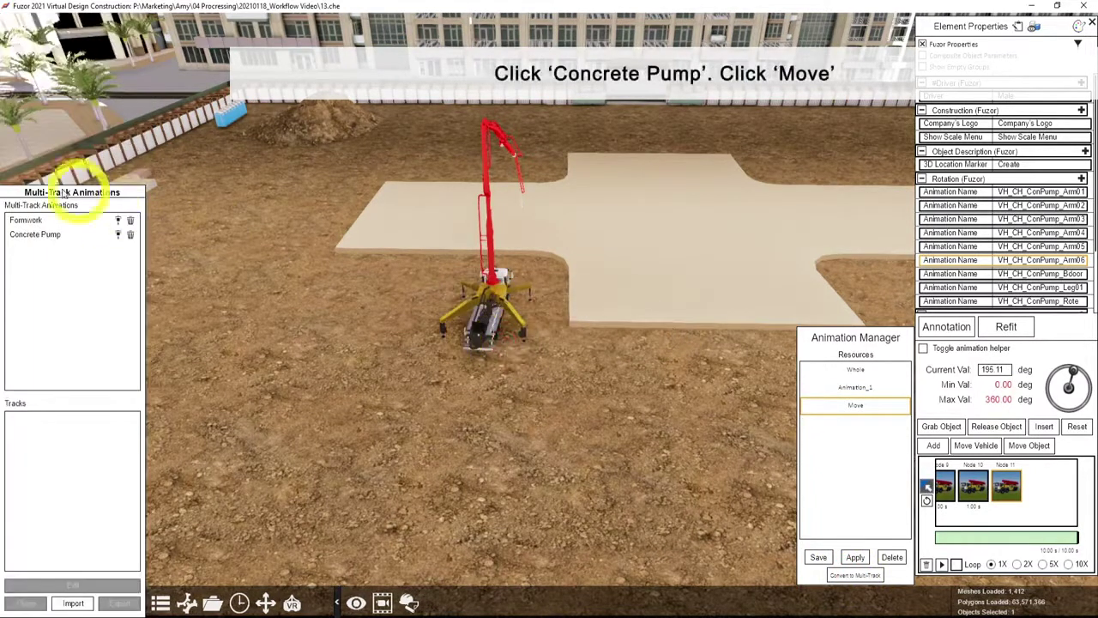
{"action": "left_click", "coordinate": [47, 419]}
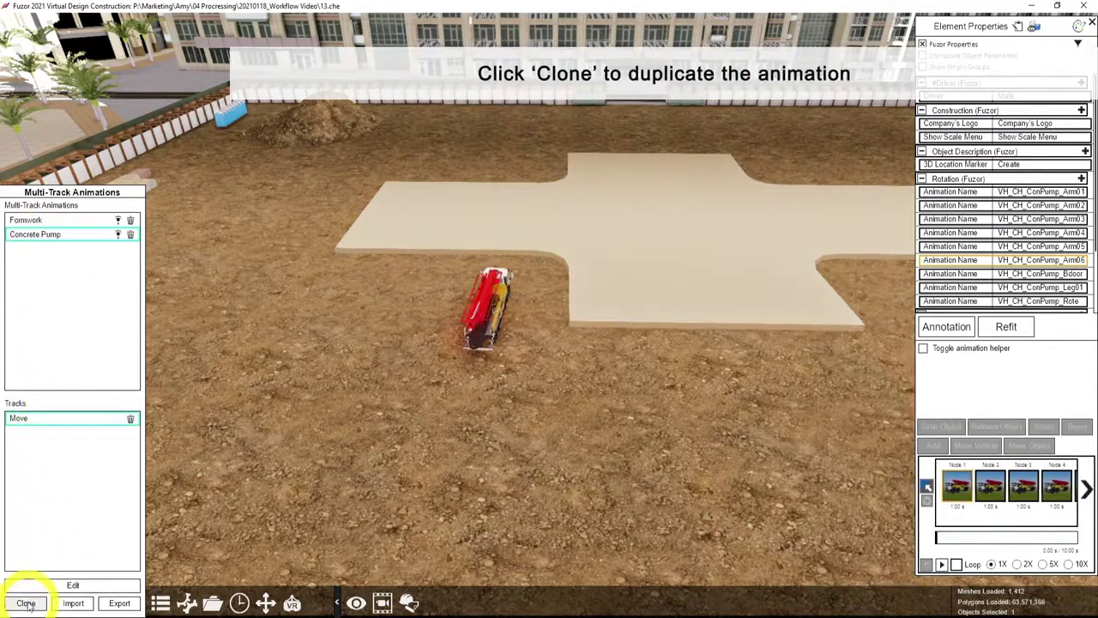
{"action": "left_click", "coordinate": [64, 435]}
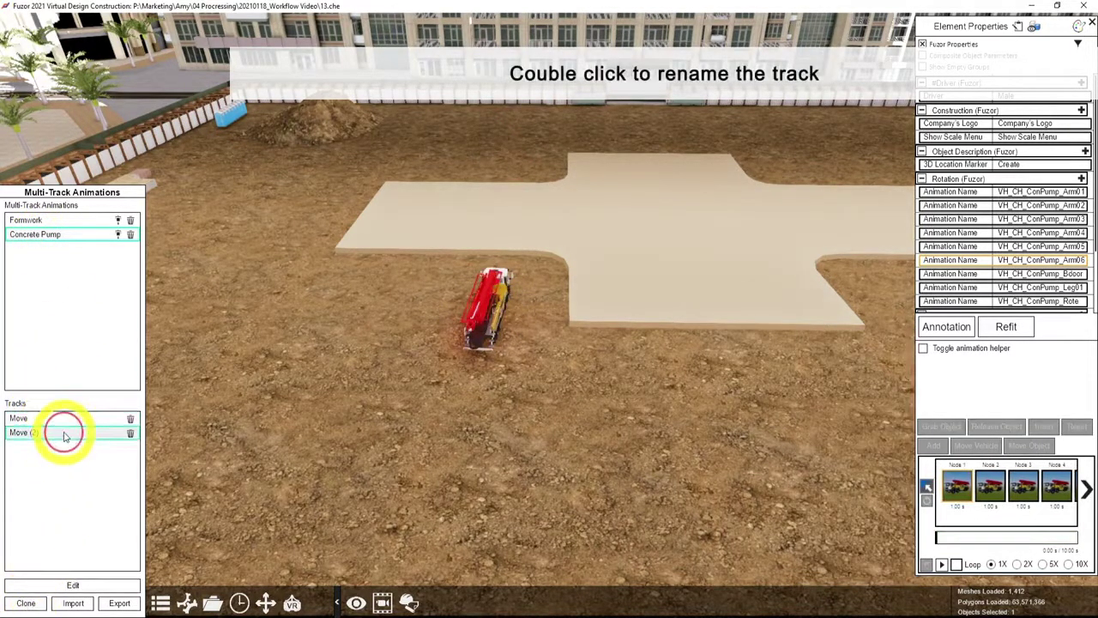
{"action": "type", "text": "Rotate"}
{"action": "key", "text": "Return"}
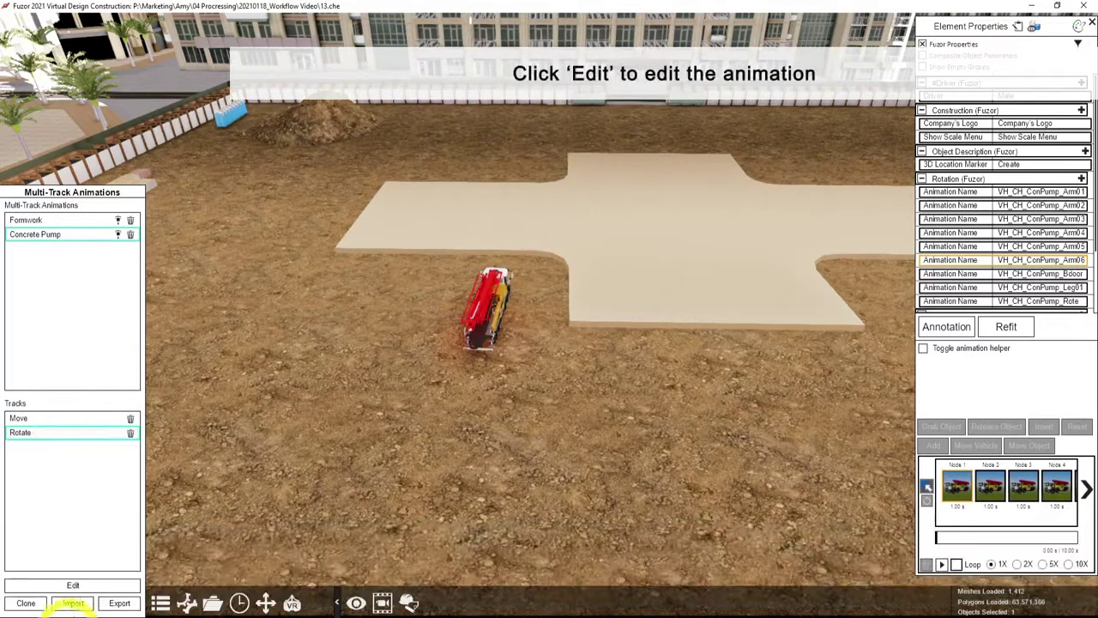
{"action": "left_click", "coordinate": [76, 586]}
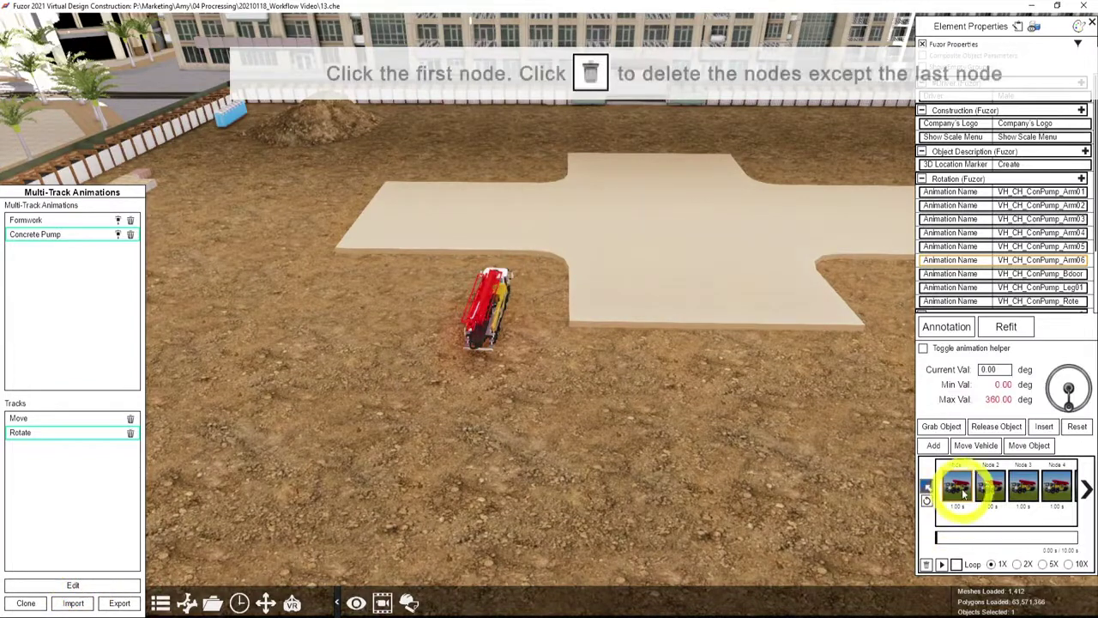
Clear Rotate to its last node, then record turntable nodes swinging the boom around, ending at 180°.
{"action": "left_click", "coordinate": [927, 564]}
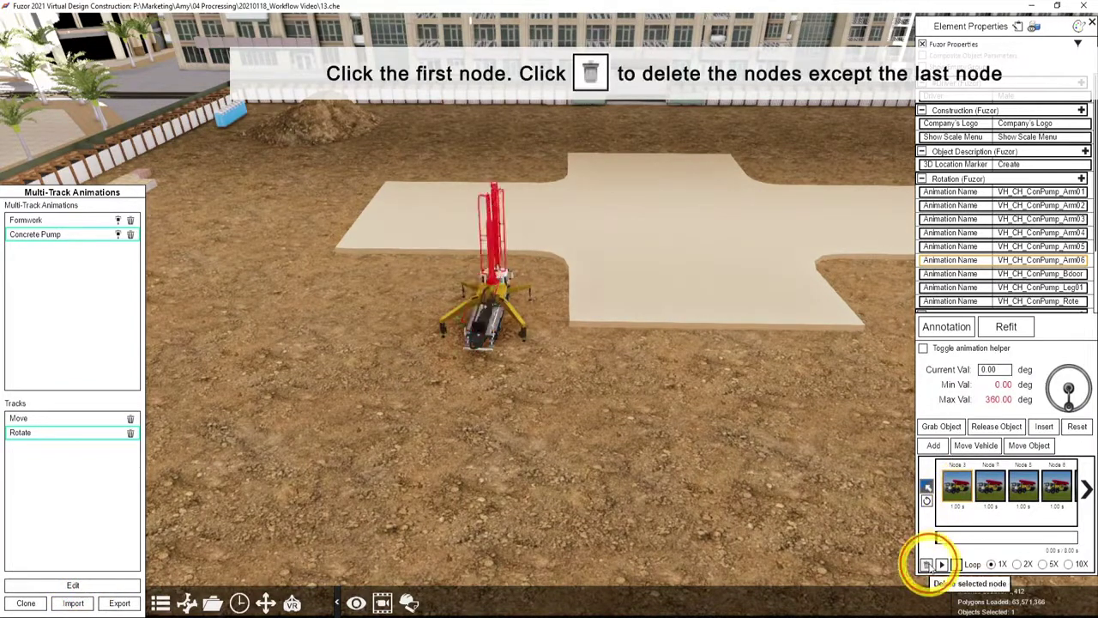
{"action": "left_click", "coordinate": [928, 563]}
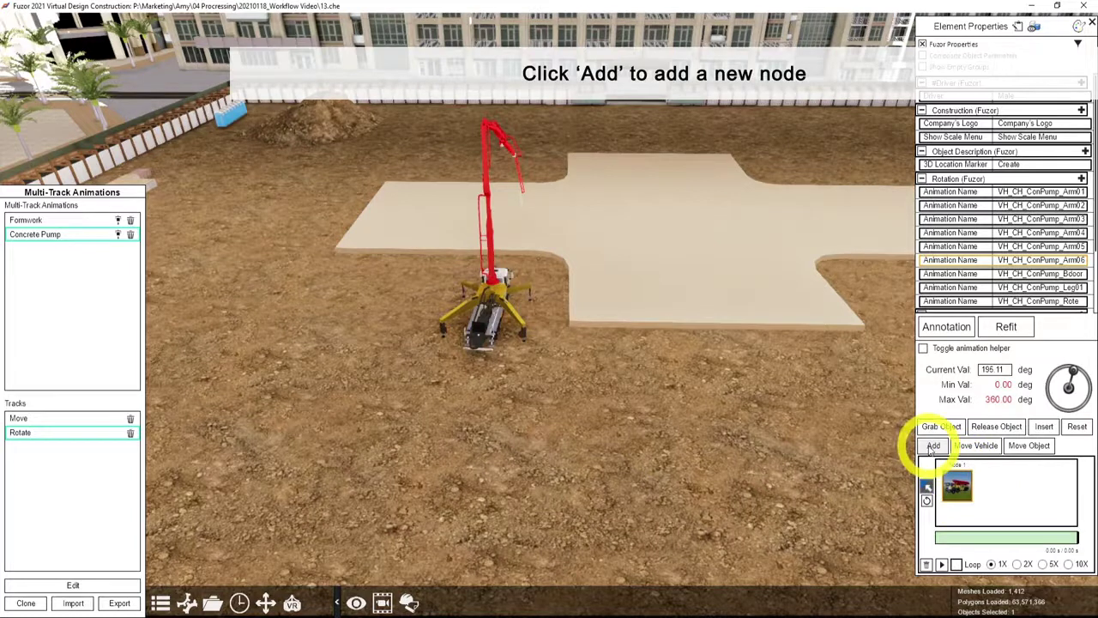
{"action": "left_click", "coordinate": [495, 282]}
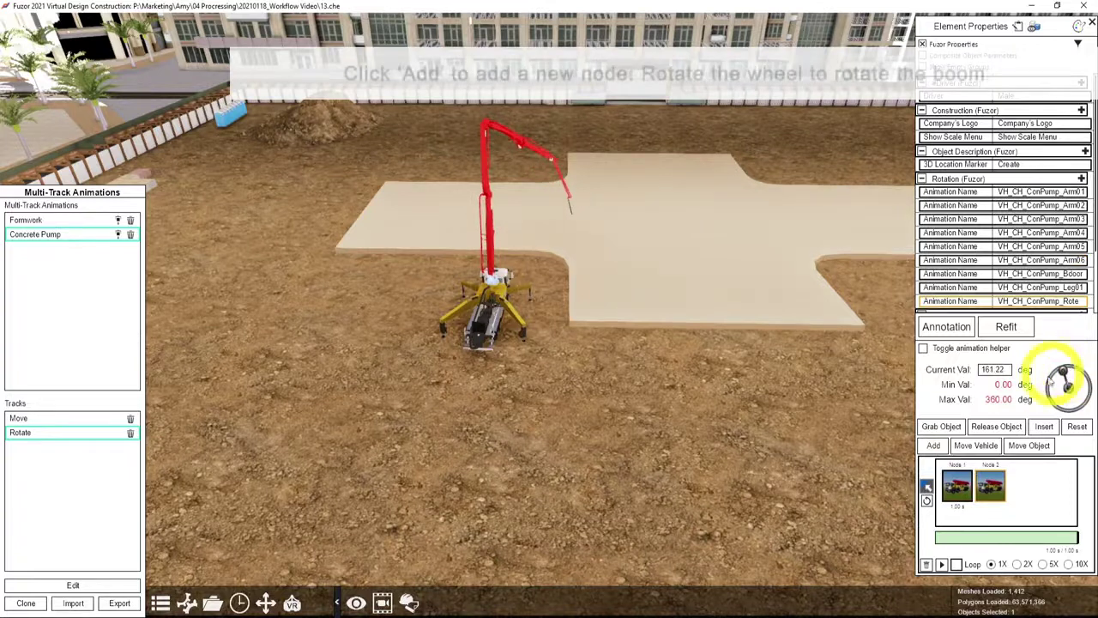
{"action": "left_click", "coordinate": [936, 445]}
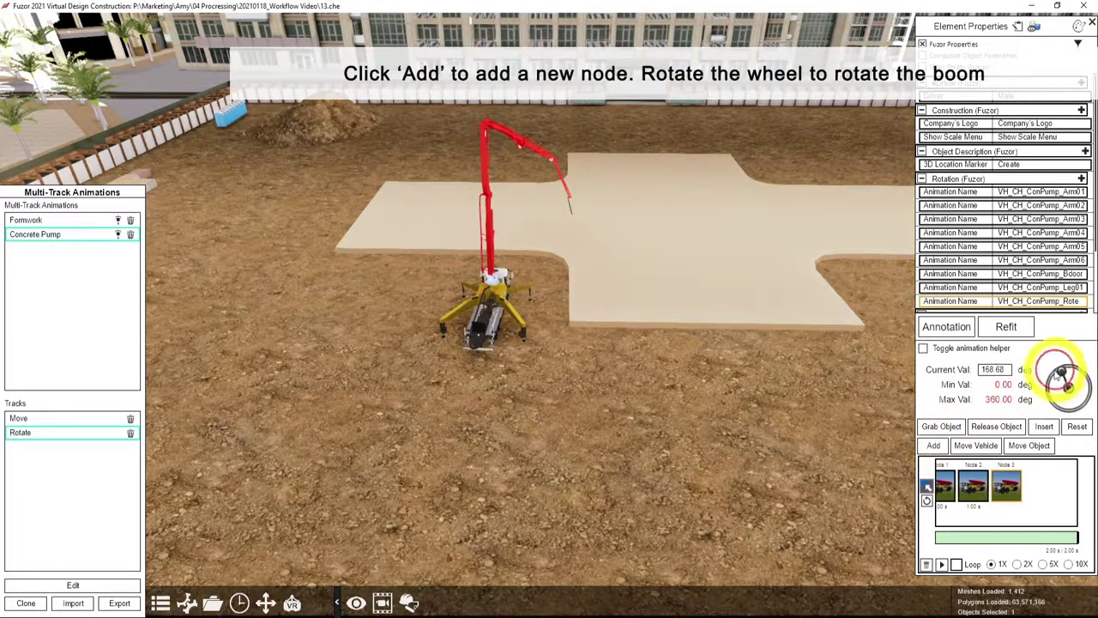
{"action": "left_click", "coordinate": [939, 445]}
{"action": "left_click_drag", "start_coordinate": [1057, 376], "coordinate": [1054, 380]}
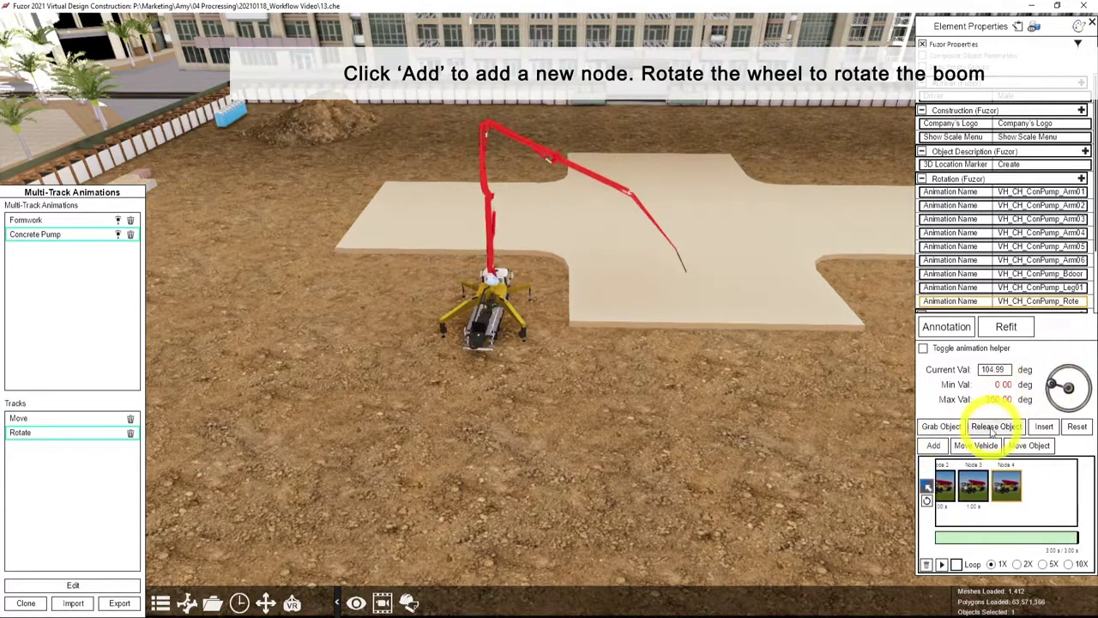
{"action": "left_click", "coordinate": [934, 446]}
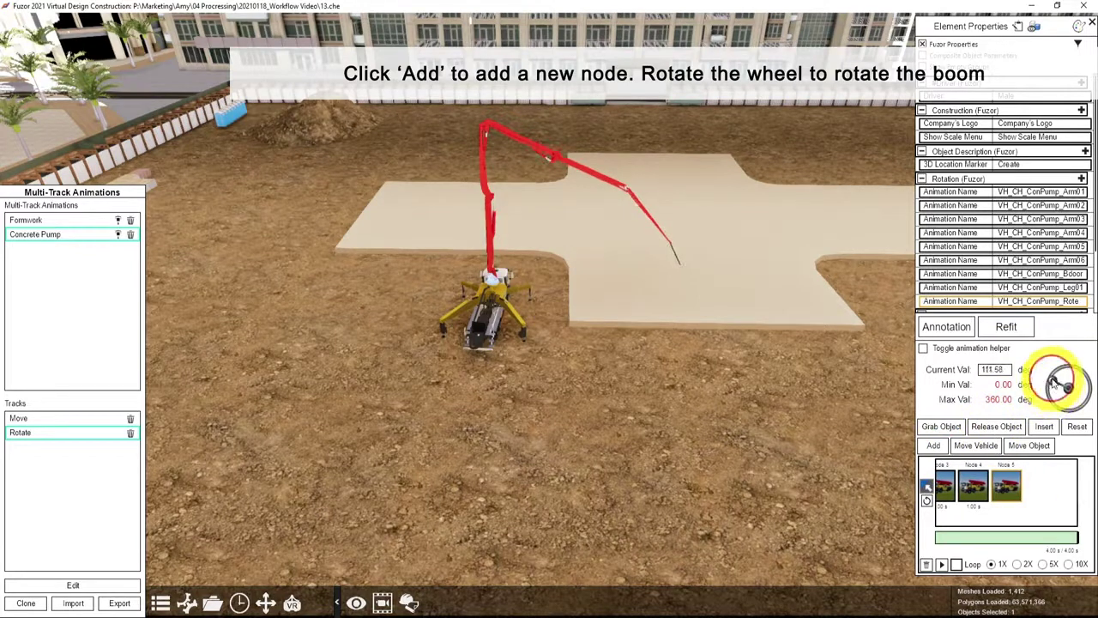
{"action": "mouse_move", "coordinate": [1057, 380]}
{"action": "left_mouse_down"}
{"action": "mouse_move", "coordinate": [1069, 368]}
{"action": "mouse_move", "coordinate": [1080, 378]}
{"action": "left_mouse_up"}
{"action": "left_click", "coordinate": [934, 445]}
{"action": "left_click", "coordinate": [934, 445]}
{"action": "left_click", "coordinate": [934, 447]}
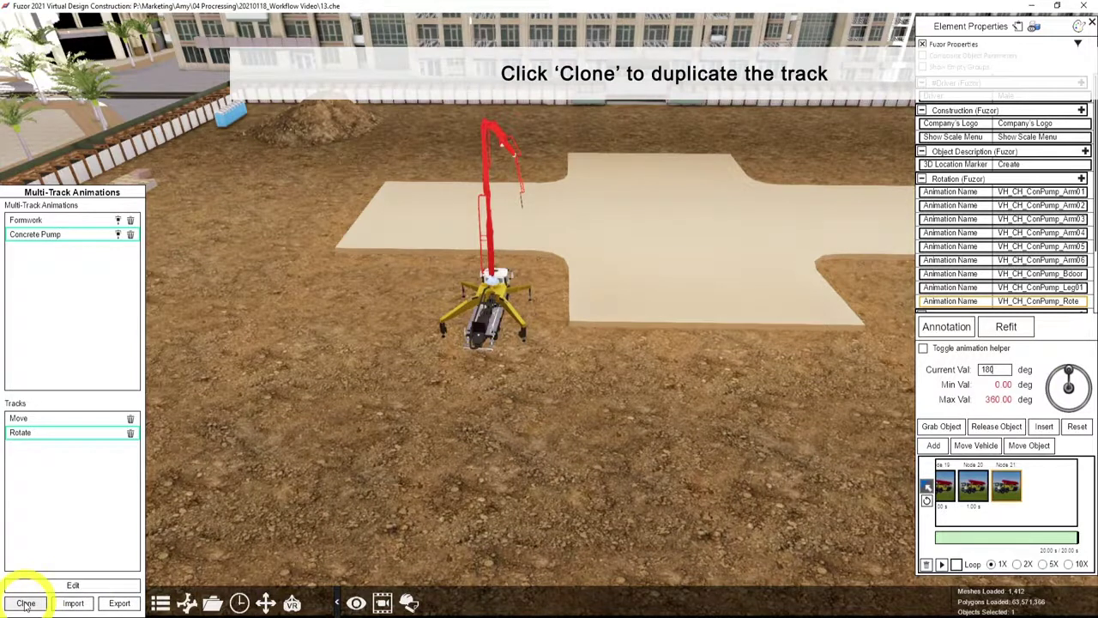
Clone the Rotate track and rename the copy Leave.
{"action": "left_click", "coordinate": [26, 603]}
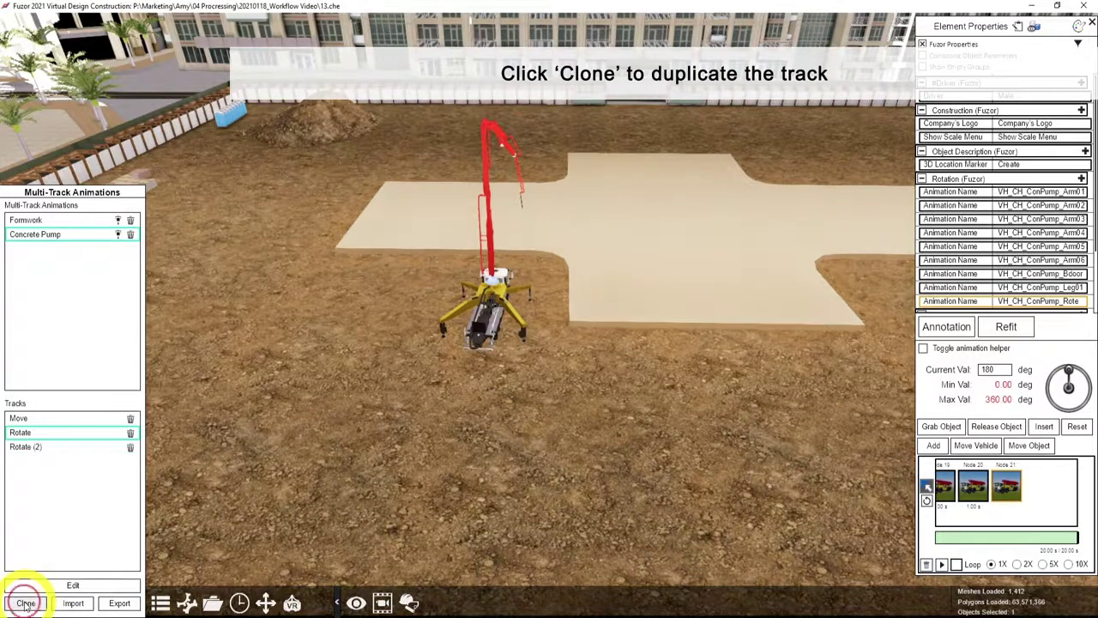
{"action": "double_click", "coordinate": [69, 447]}
{"action": "type", "text": "Leave"}
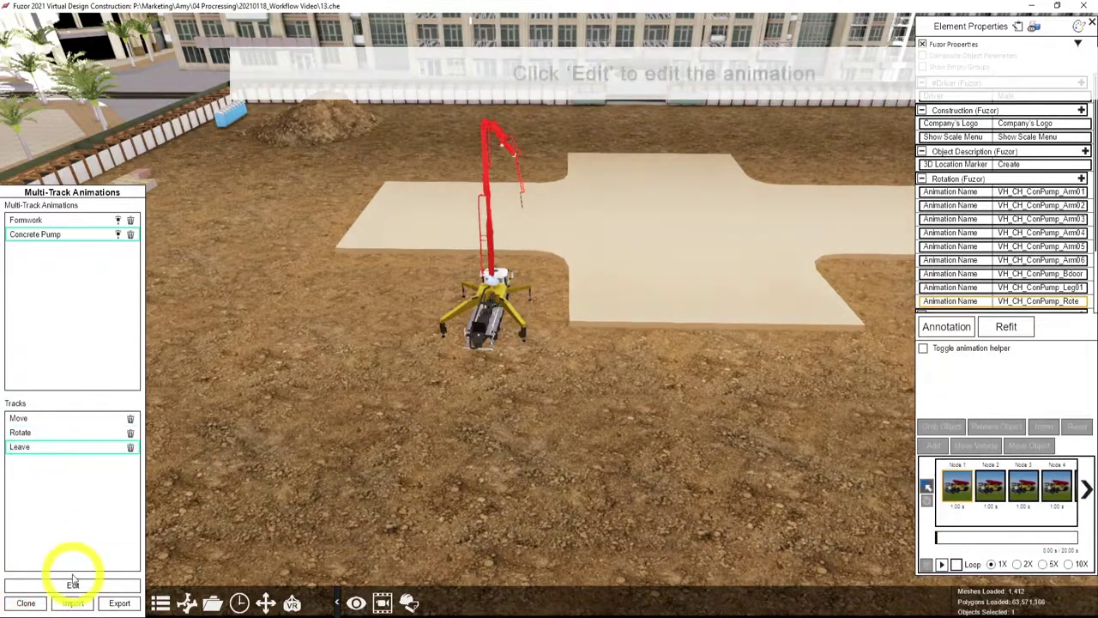
{"action": "left_click", "coordinate": [73, 585]}
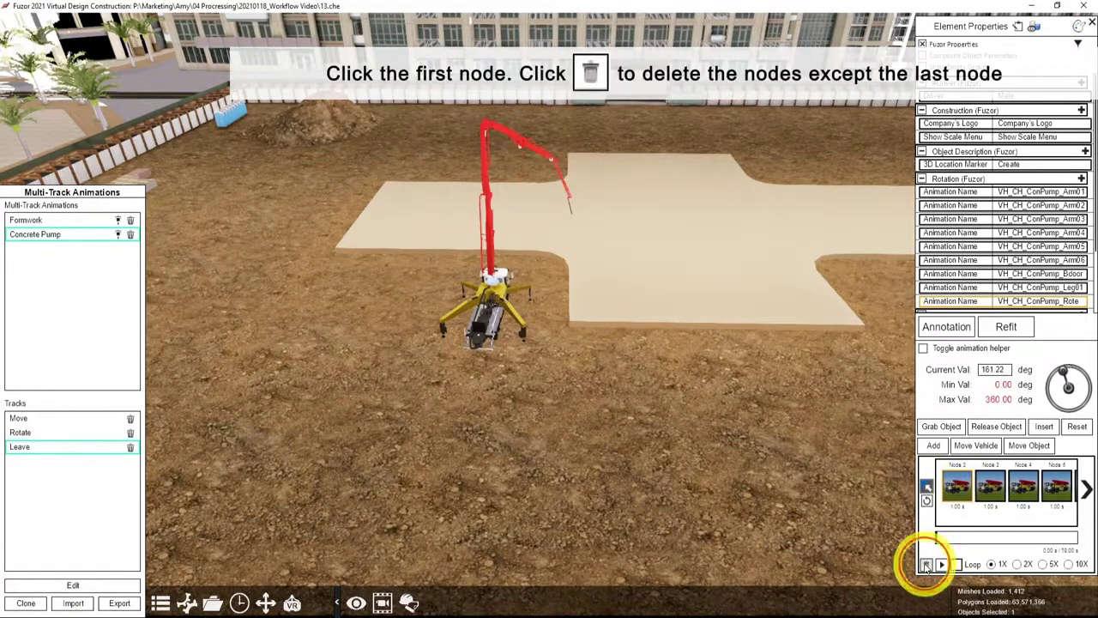
Delete every Leave track node except the final 180° node.
{"action": "left_click", "coordinate": [927, 566]}
{"action": "left_click", "coordinate": [927, 566]}
{"action": "left_click", "coordinate": [927, 567]}
{"action": "left_click", "coordinate": [927, 566]}
{"action": "left_click", "coordinate": [927, 567]}
{"action": "left_click", "coordinate": [927, 566]}
{"action": "left_click", "coordinate": [927, 567]}
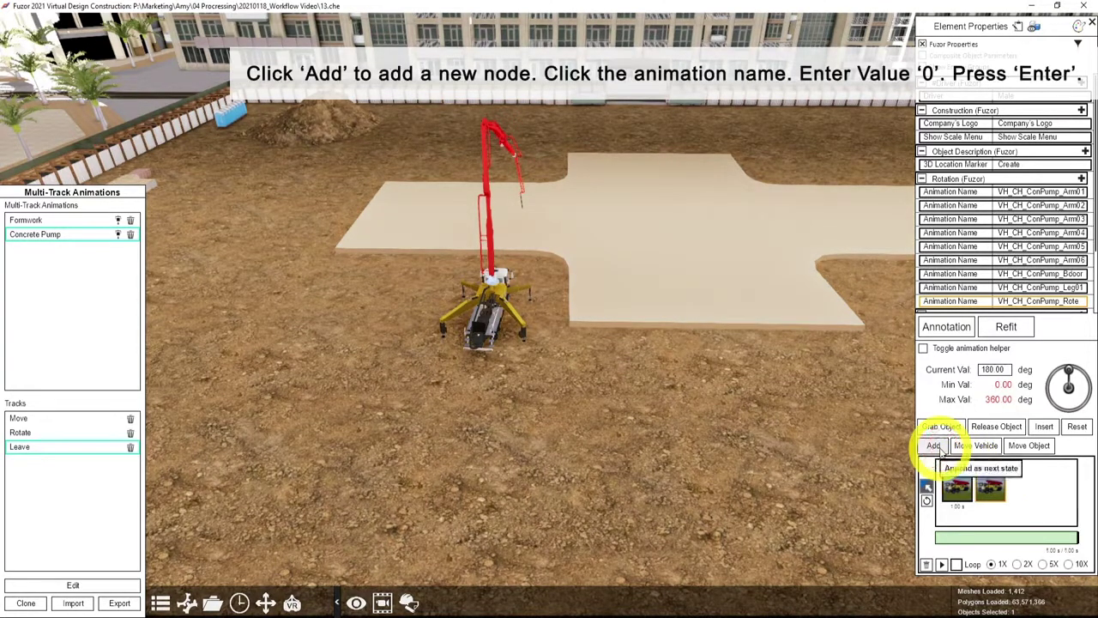
Keyframe boom sections Arm06 through Arm01 folding back to 0.
{"action": "left_click", "coordinate": [1041, 259]}
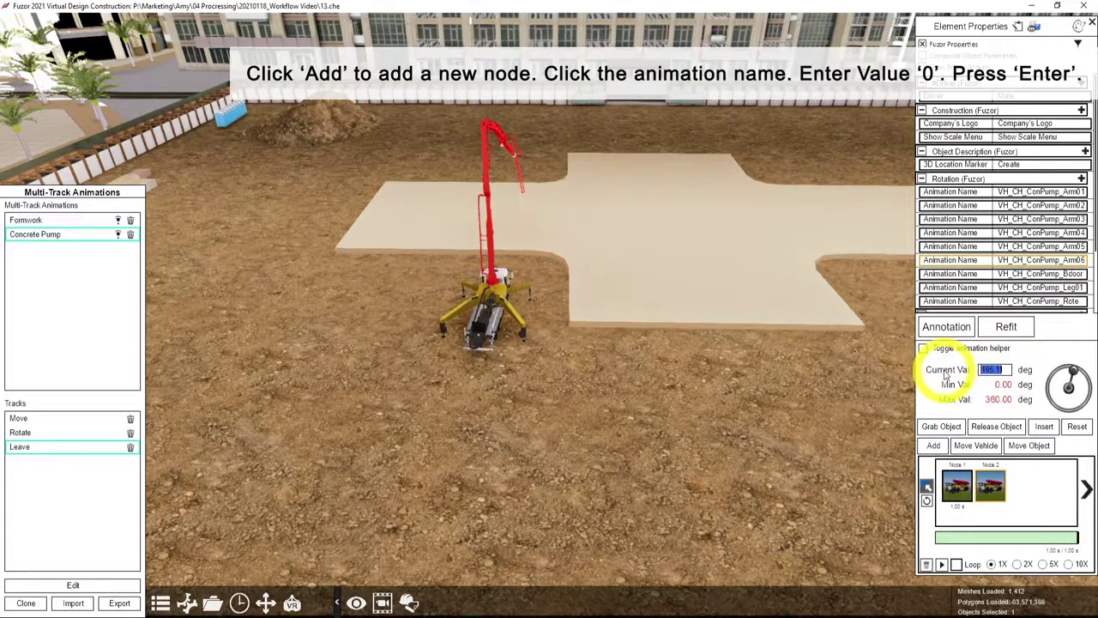
{"action": "left_click", "coordinate": [933, 445]}
{"action": "left_click", "coordinate": [1064, 246]}
{"action": "left_click", "coordinate": [934, 446]}
{"action": "left_click", "coordinate": [1062, 233]}
{"action": "left_click", "coordinate": [933, 445]}
{"action": "left_click", "coordinate": [1049, 219]}
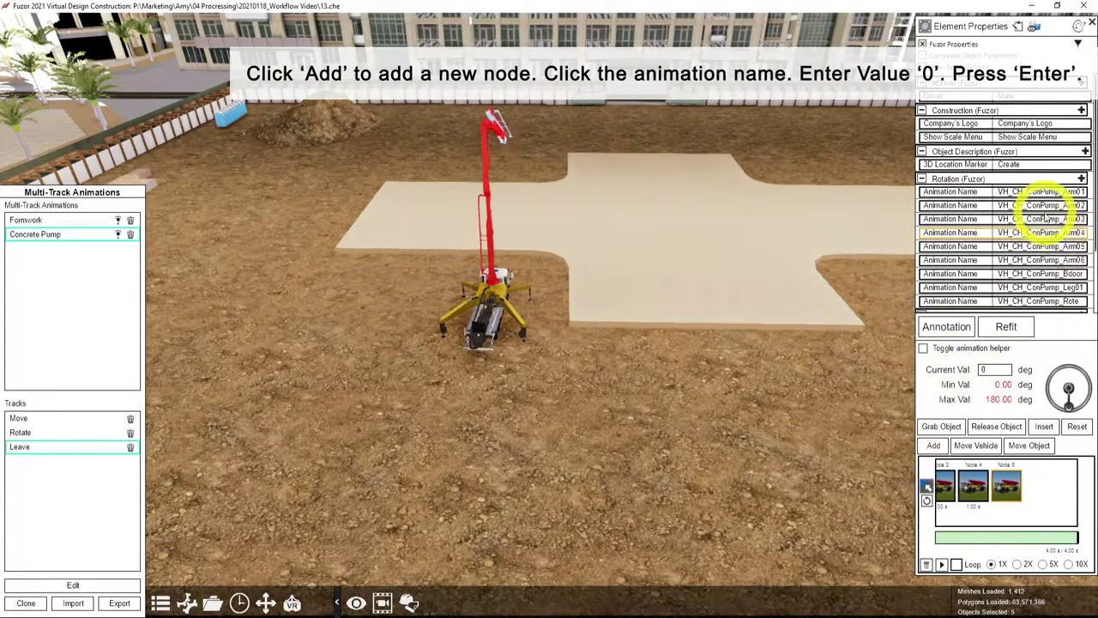
{"action": "left_click", "coordinate": [934, 446]}
{"action": "left_click", "coordinate": [1043, 205]}
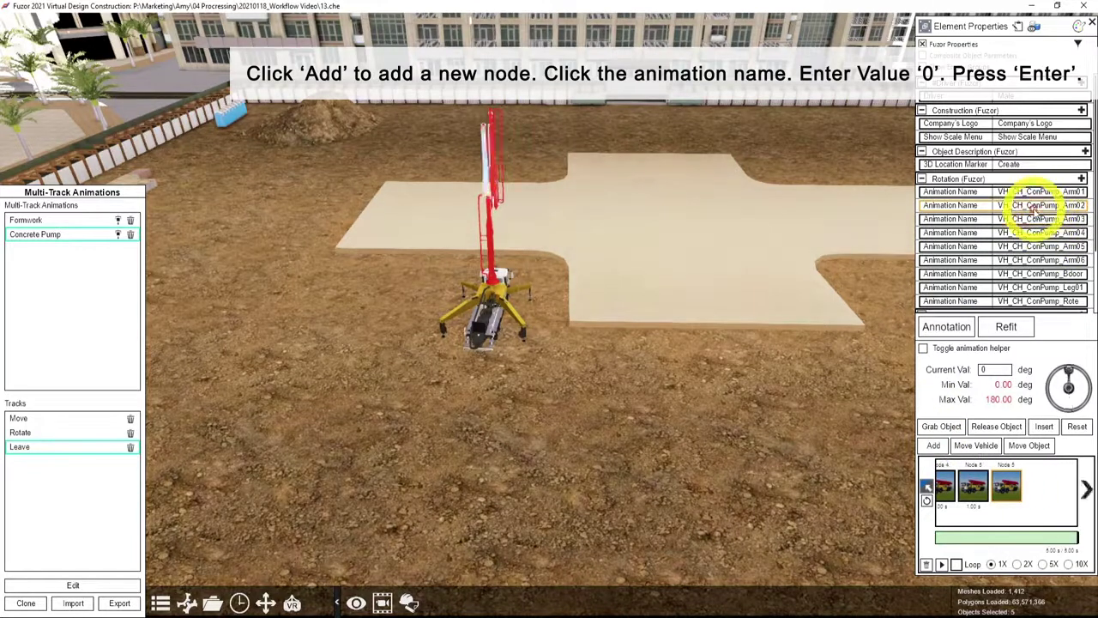
{"action": "left_click", "coordinate": [933, 447]}
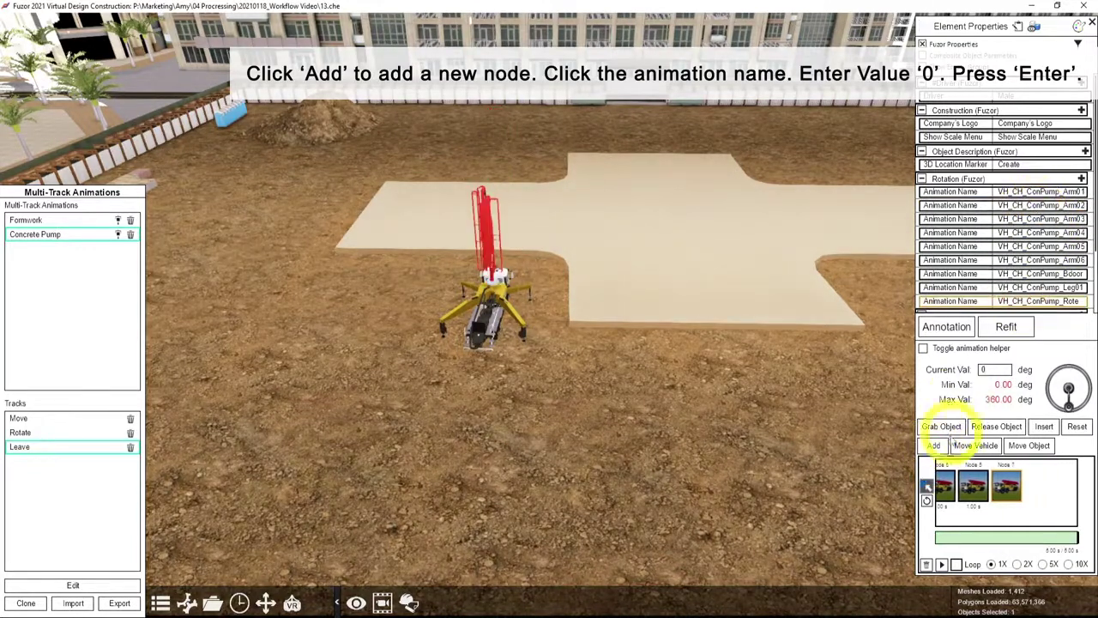
{"action": "left_click", "coordinate": [1028, 194]}
{"action": "left_click", "coordinate": [934, 445]}
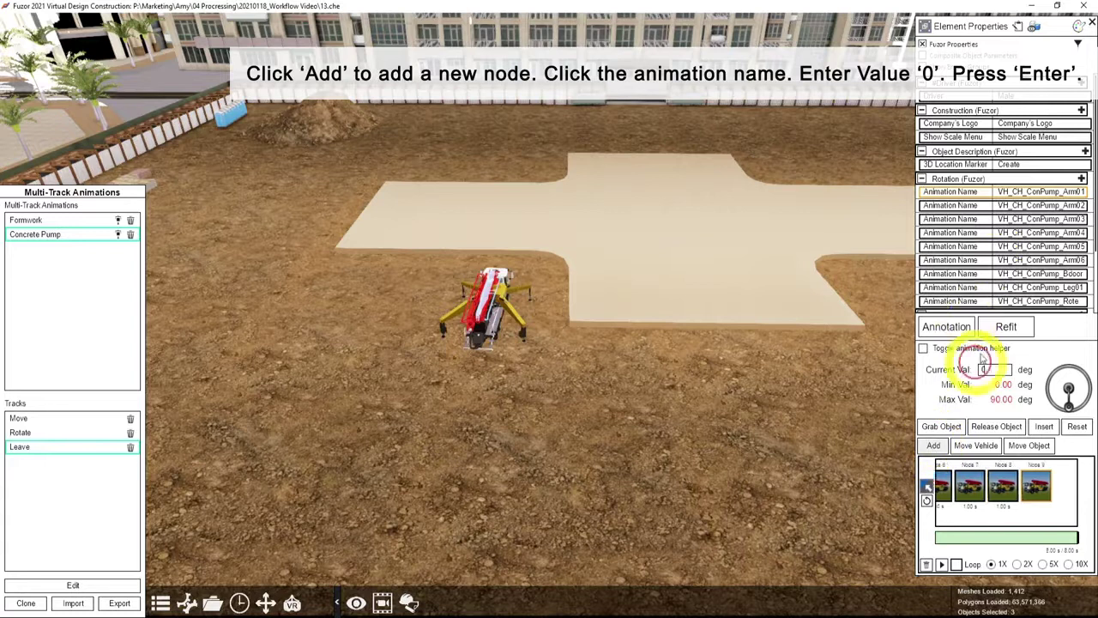
Keyframe the BDoor valve closed to 0 and the outriggers and floats retracted.
{"action": "left_click", "coordinate": [1039, 273]}
{"action": "left_click", "coordinate": [934, 445]}
{"action": "left_click", "coordinate": [1038, 288]}
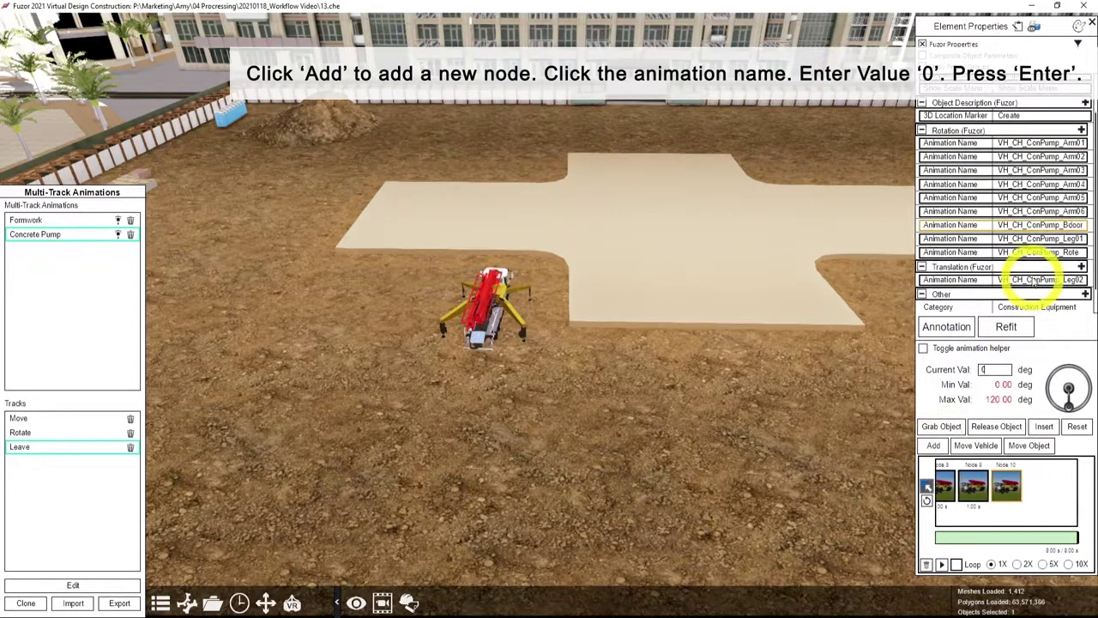
{"action": "left_click", "coordinate": [933, 445]}
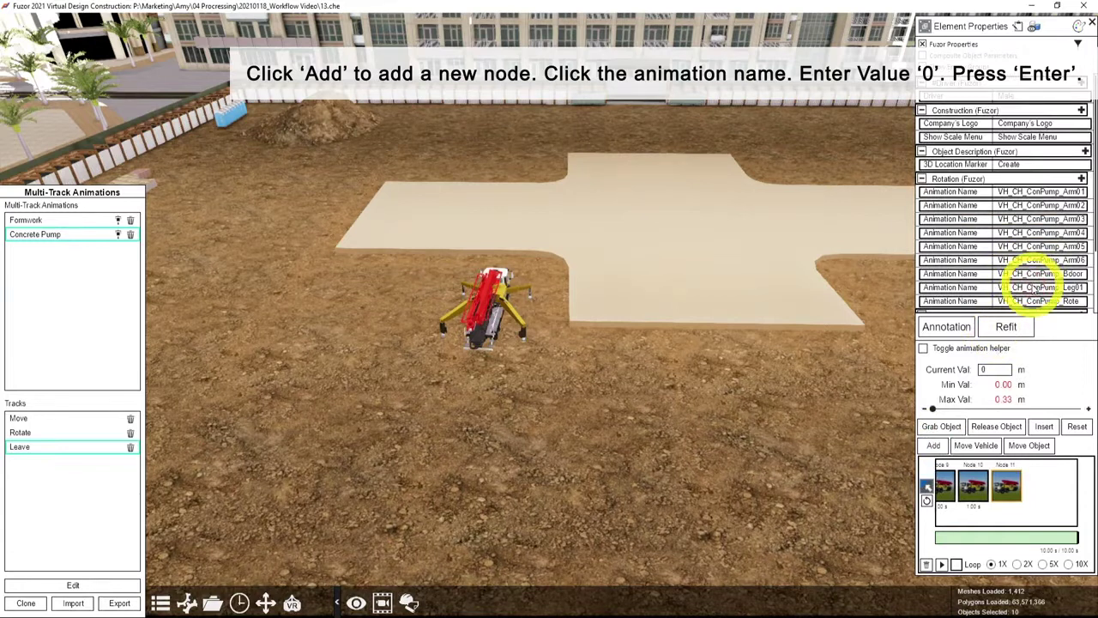
{"action": "left_click", "coordinate": [1038, 288]}
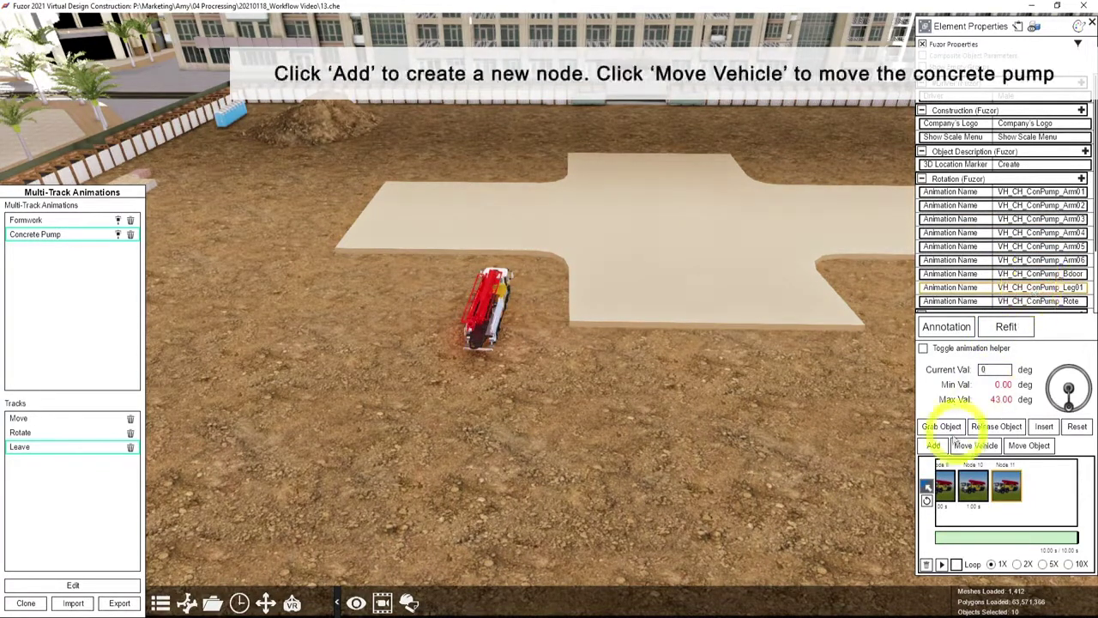
{"action": "left_click", "coordinate": [933, 446]}
Move the pump truck −21.426 m along Z and finish the transformation.
{"action": "left_click", "coordinate": [978, 446]}
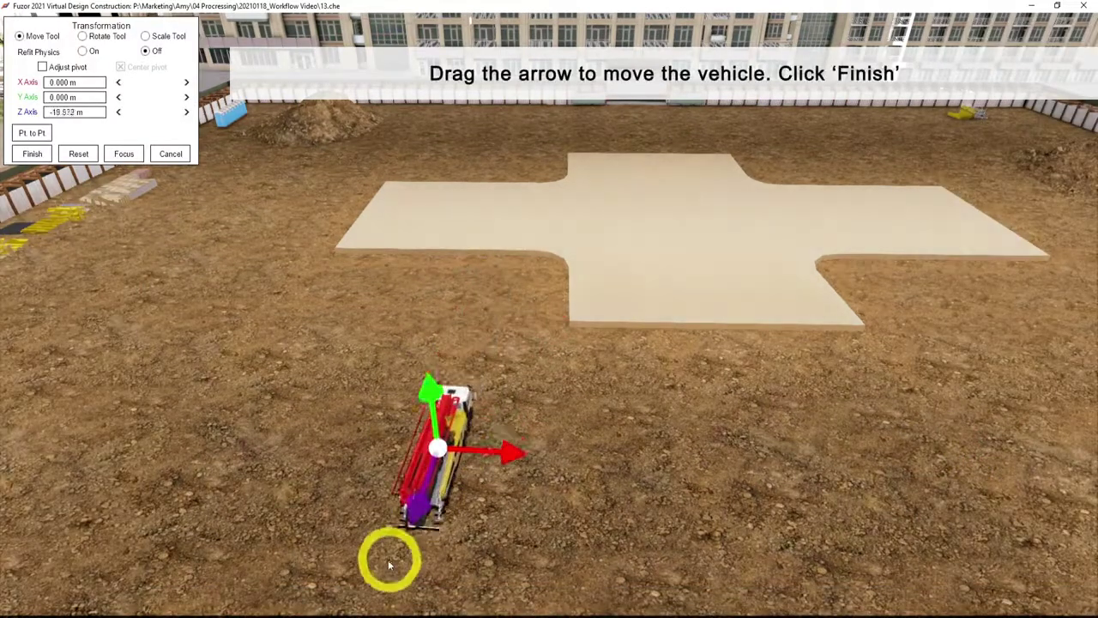
{"action": "left_click_drag", "start_coordinate": [476, 352], "coordinate": [385, 566]}
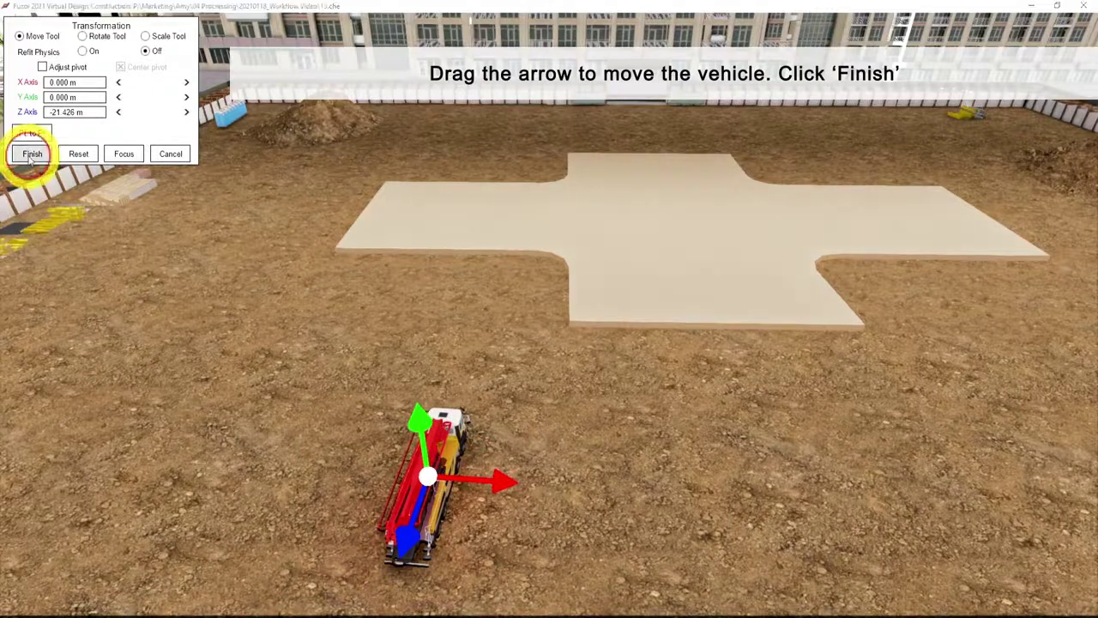
{"action": "left_click", "coordinate": [32, 154]}
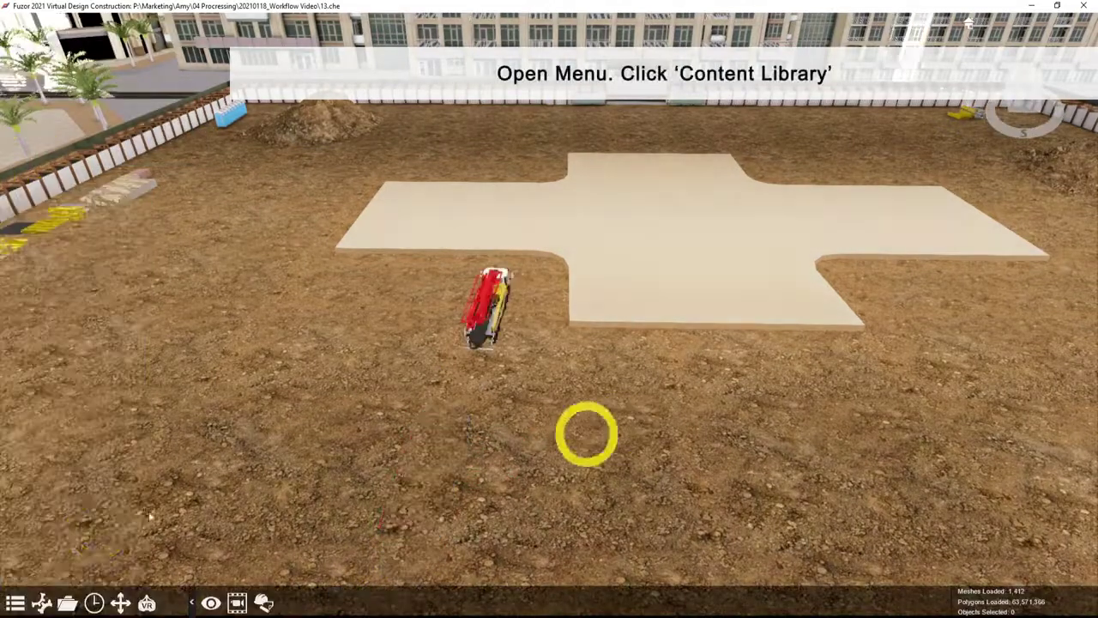
Search the Content Library for 'mixer' and place a Transit Mixer beside the pump.
{"action": "left_click", "coordinate": [14, 603]}
{"action": "scroll", "coordinate": [49, 522], "scroll_direction": "down", "scroll_amount": 3}
{"action": "scroll", "coordinate": [68, 473], "scroll_direction": "down", "scroll_amount": 1}
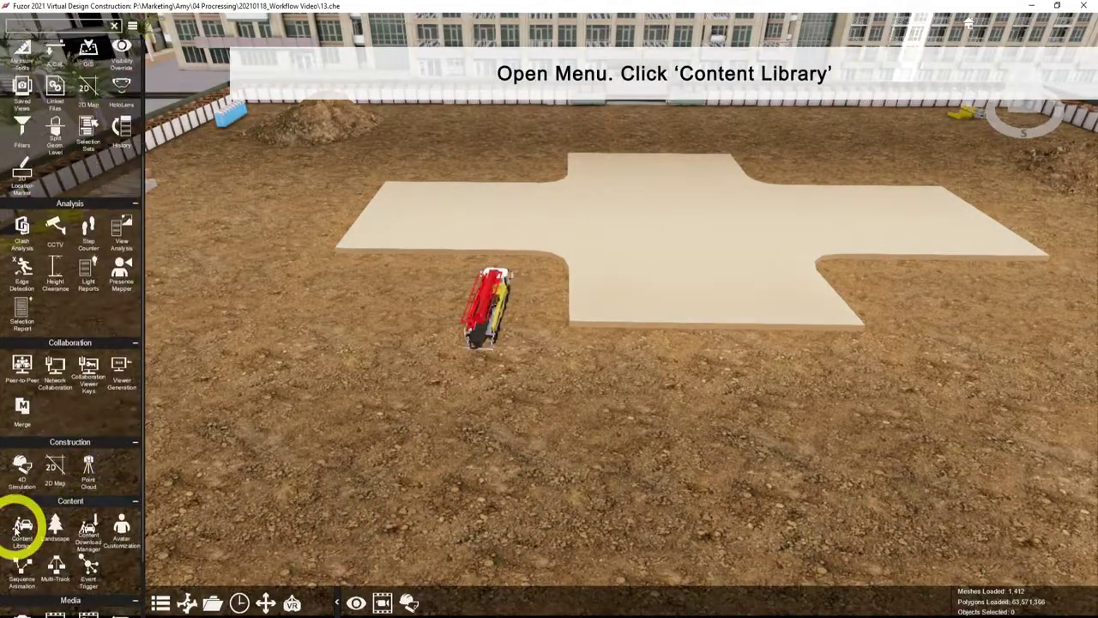
{"action": "left_click", "coordinate": [22, 525]}
{"action": "left_click", "coordinate": [89, 37]}
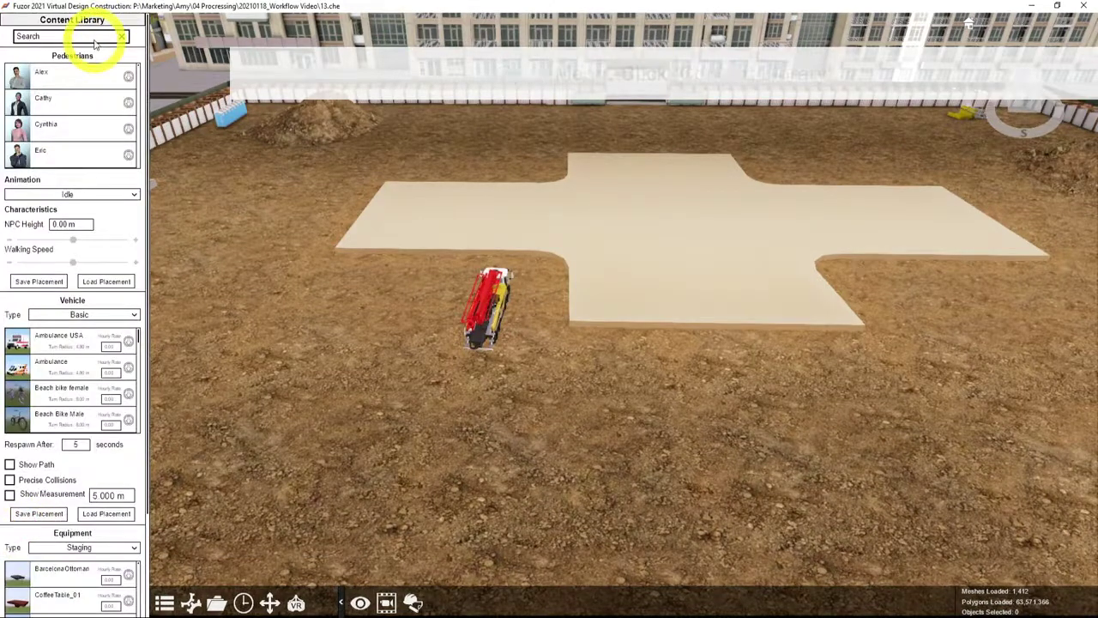
{"action": "type", "text": "mixer"}
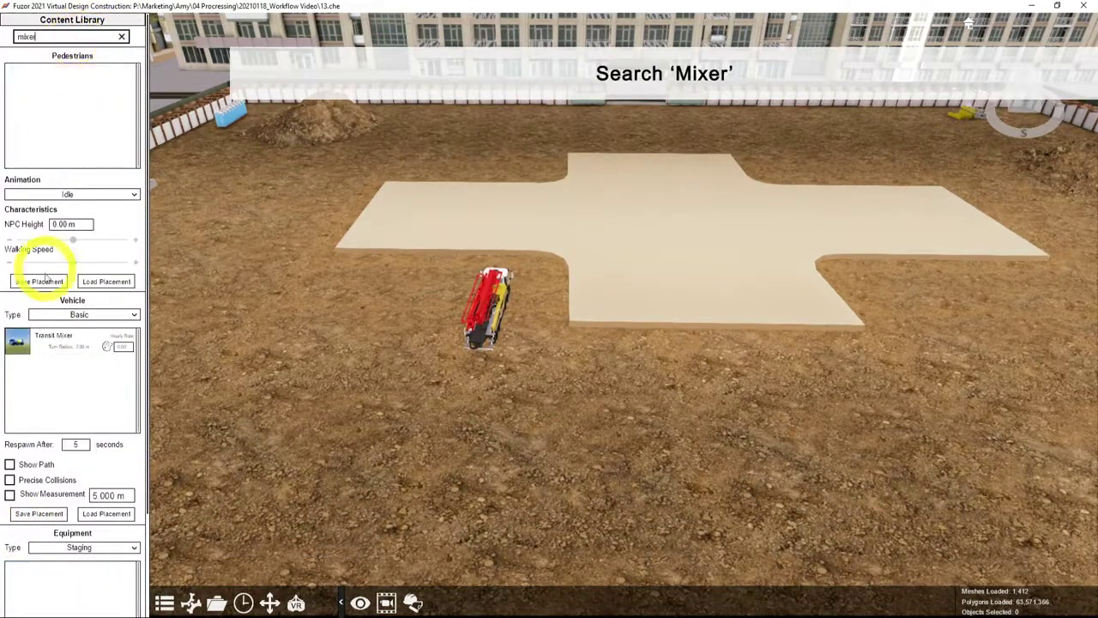
{"action": "mouse_move", "coordinate": [47, 337]}
{"action": "left_mouse_down"}
{"action": "mouse_move", "coordinate": [410, 386]}
{"action": "mouse_move", "coordinate": [350, 355]}
{"action": "mouse_move", "coordinate": [403, 367]}
{"action": "mouse_move", "coordinate": [422, 299]}
{"action": "mouse_move", "coordinate": [437, 358]}
{"action": "mouse_move", "coordinate": [450, 353]}
{"action": "left_mouse_up"}
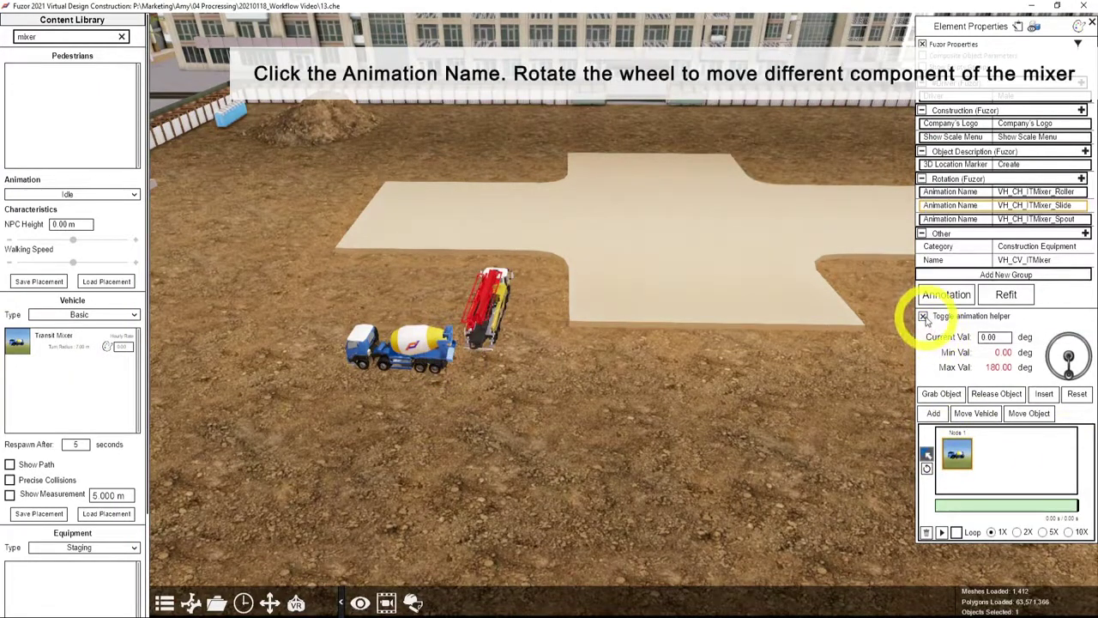
Add mixer keyframes that swing the spout to 154.97° and the slide out to 180°.
{"action": "left_click", "coordinate": [934, 414]}
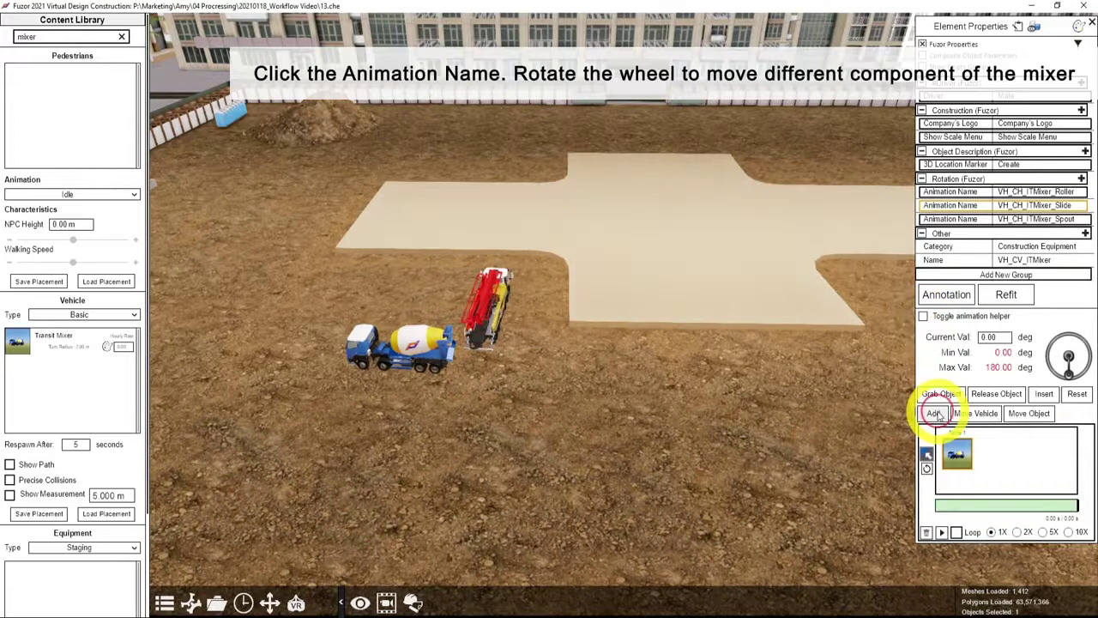
{"action": "left_click", "coordinate": [1052, 204]}
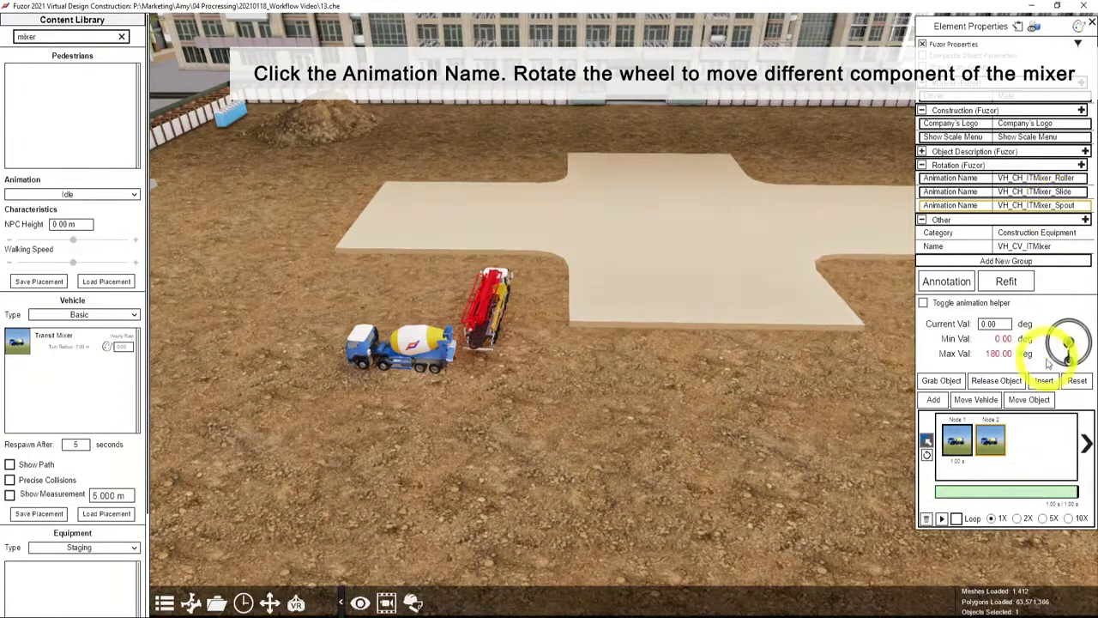
{"action": "left_click_drag", "start_coordinate": [1052, 359], "coordinate": [1043, 315]}
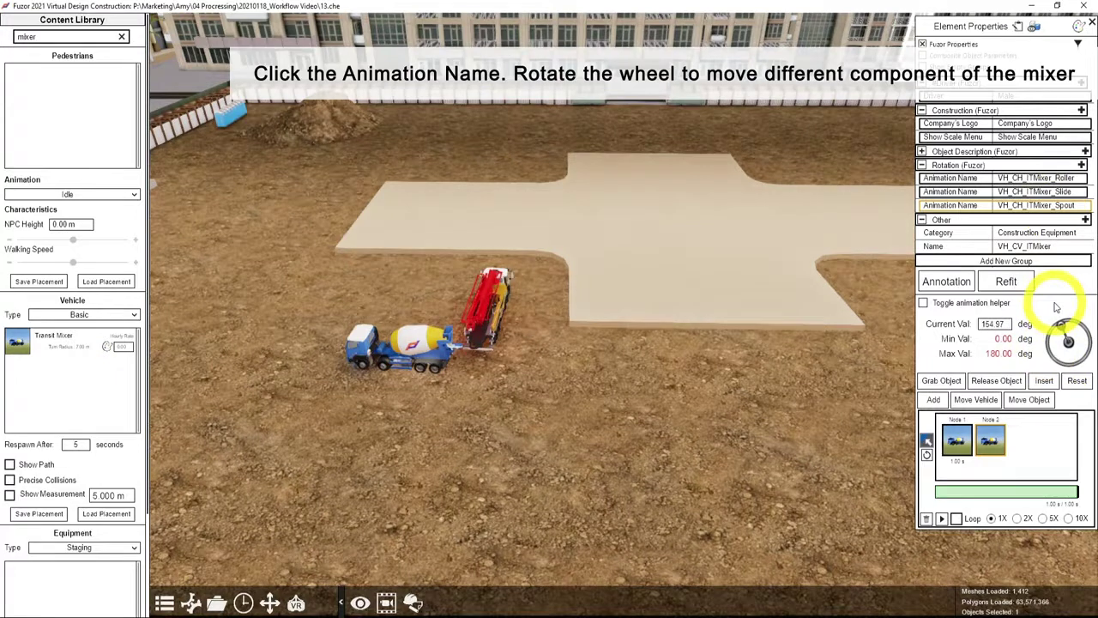
{"action": "left_click", "coordinate": [934, 400]}
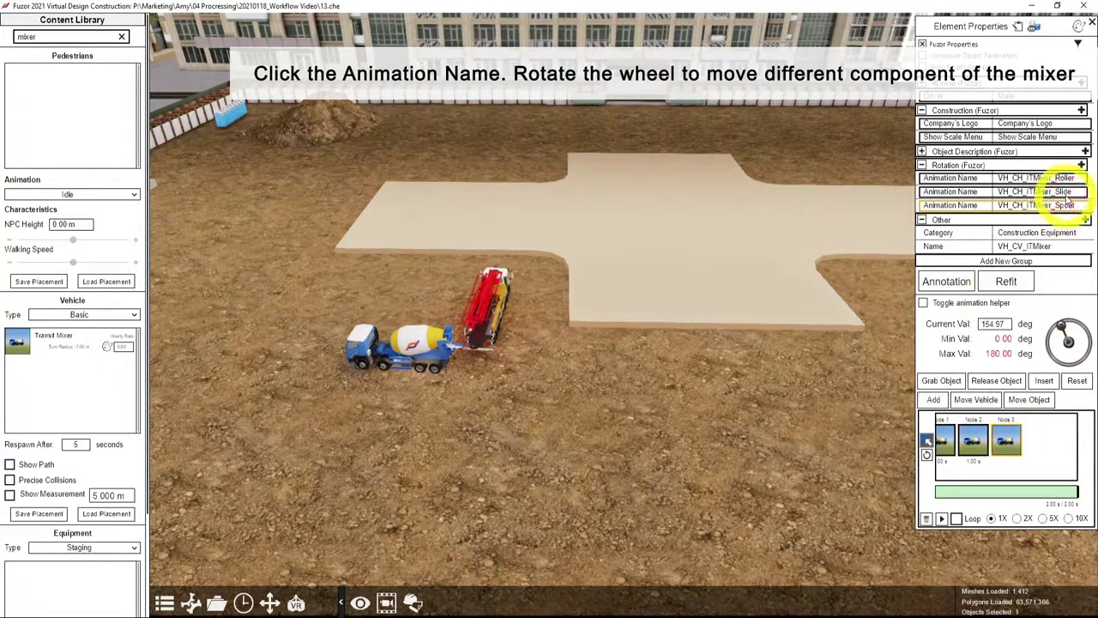
{"action": "left_click", "coordinate": [1064, 193]}
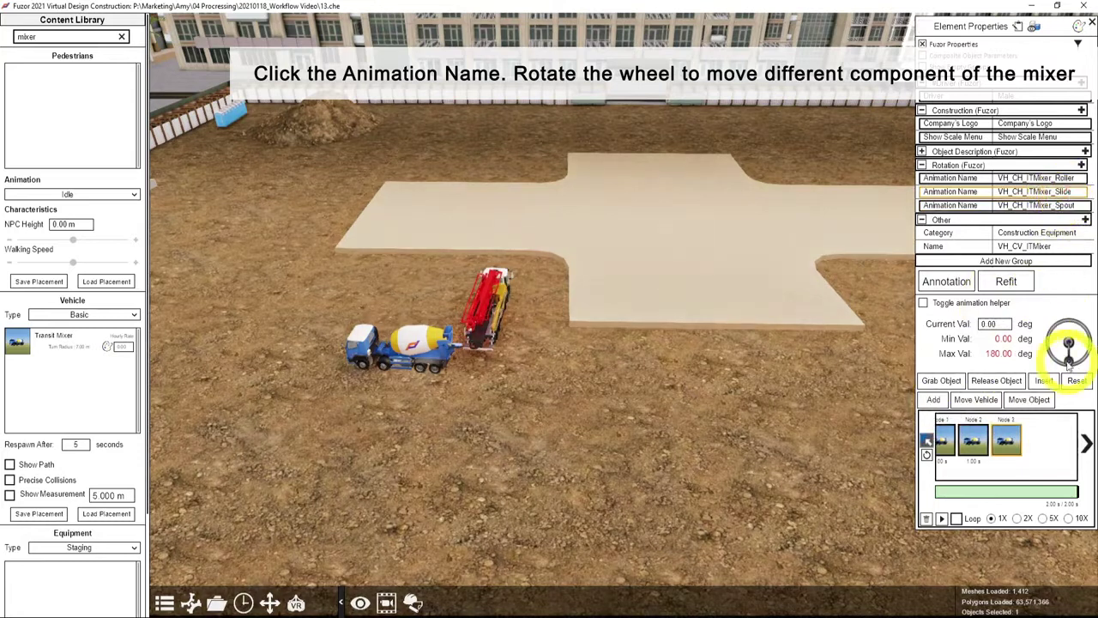
{"action": "mouse_move", "coordinate": [1048, 362]}
{"action": "left_mouse_down"}
{"action": "mouse_move", "coordinate": [1039, 335]}
{"action": "mouse_move", "coordinate": [1088, 296]}
{"action": "left_mouse_up"}
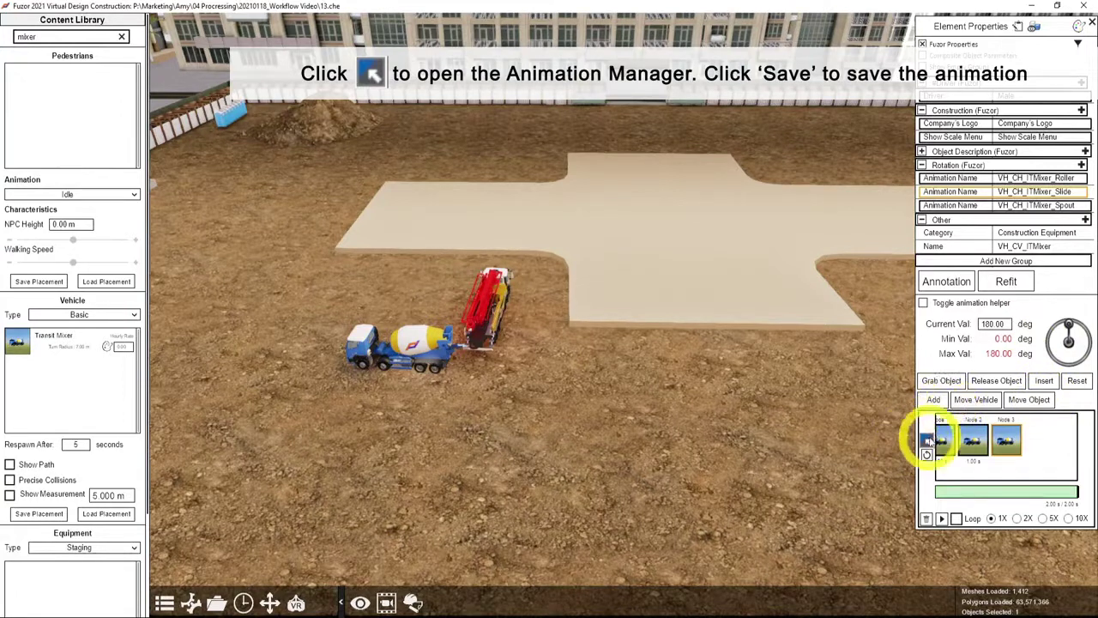
Save the mixer's animation as 'Move' and create the 'Transit Mixer' multi-track beside Concrete Pump.
{"action": "left_click", "coordinate": [927, 439]}
{"action": "left_click", "coordinate": [826, 528]}
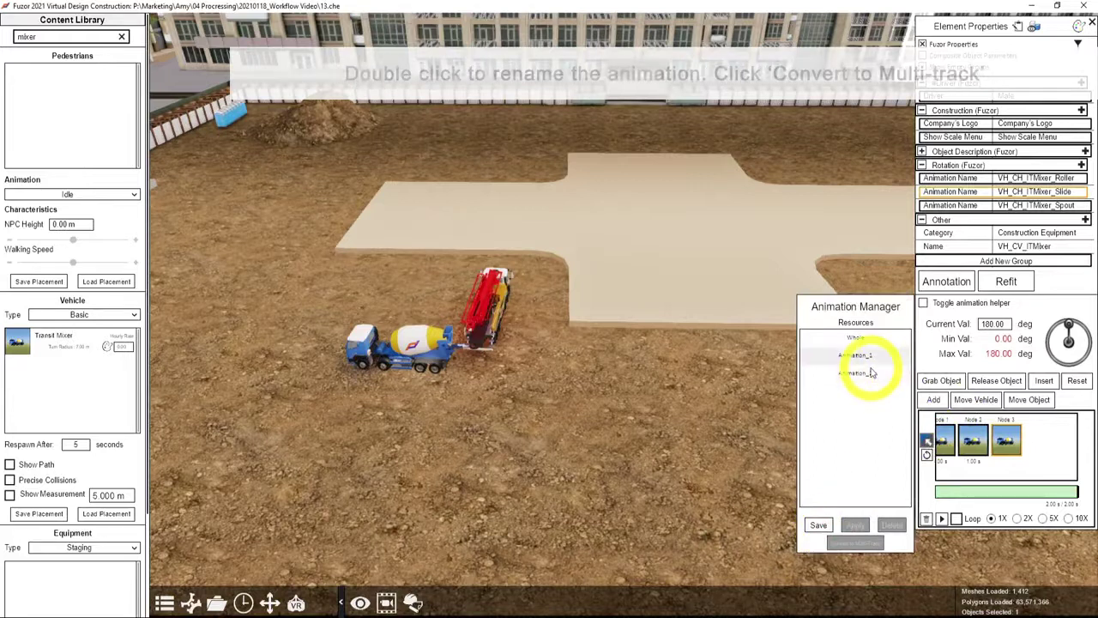
{"action": "left_click", "coordinate": [872, 370]}
{"action": "type", "text": "Move"}
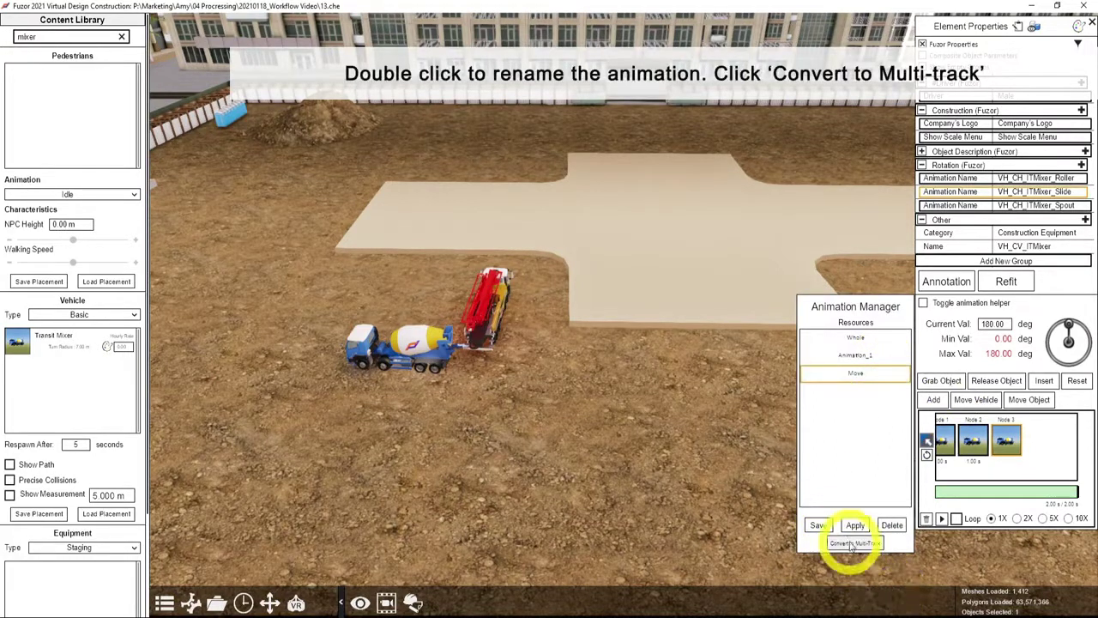
{"action": "left_click", "coordinate": [850, 543]}
{"action": "left_click", "coordinate": [598, 320]}
{"action": "key", "text": "ctrl+shift+Left"}
{"action": "key", "text": "ctrl+shift+Left"}
{"action": "key", "text": "ctrl+shift+Left"}
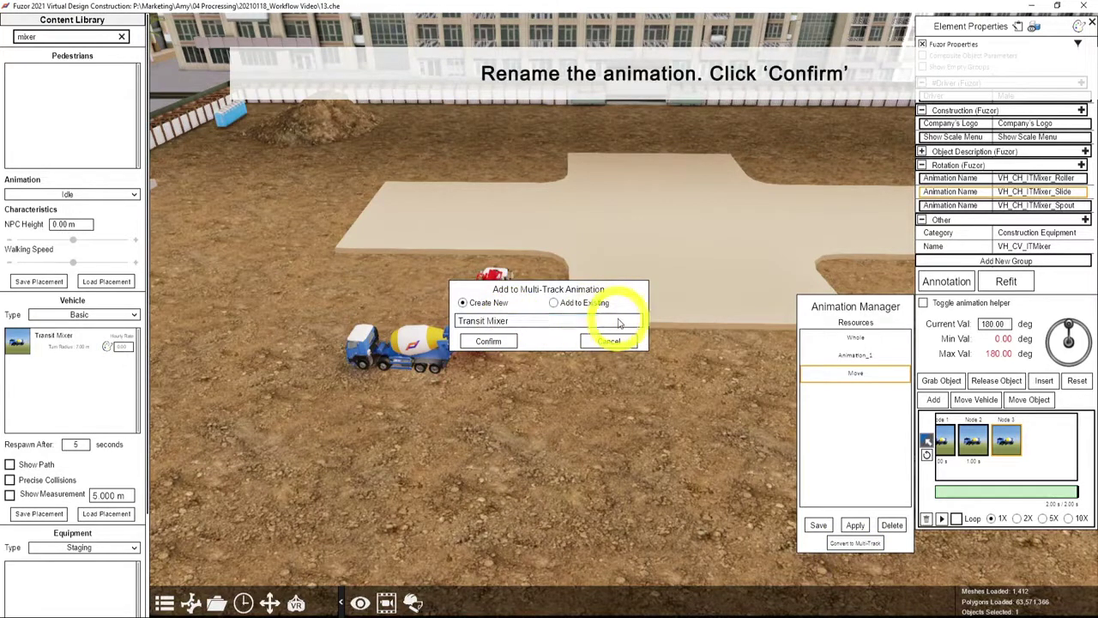
{"action": "left_click", "coordinate": [493, 343]}
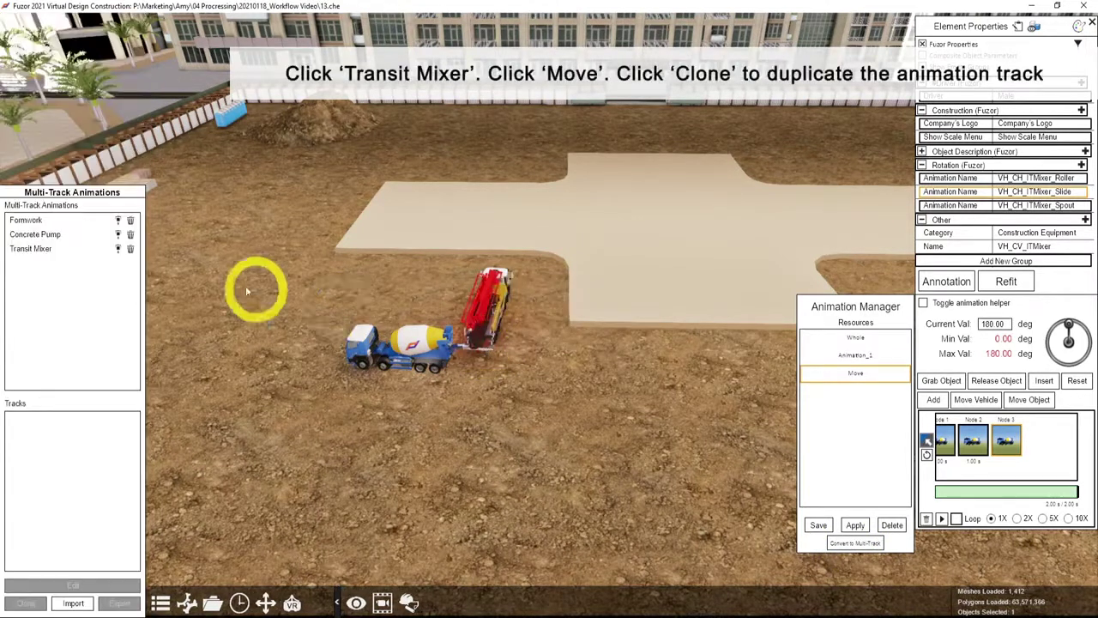
Clone the Transit Mixer's Move track as 'Rotate' and begin editing it.
{"action": "left_click", "coordinate": [60, 254]}
{"action": "left_click", "coordinate": [57, 429]}
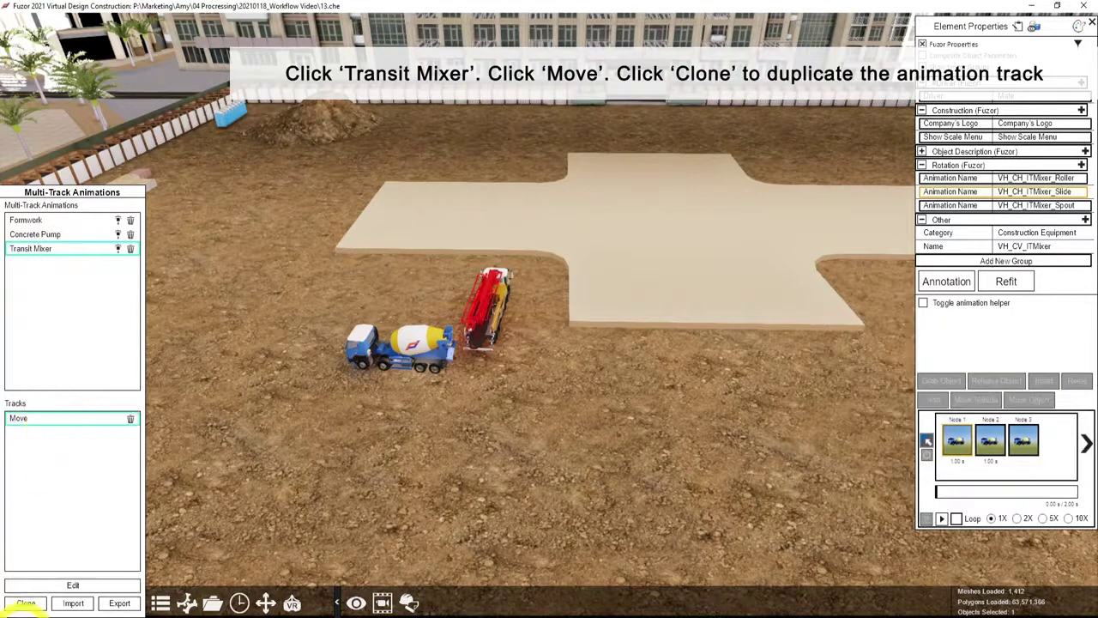
{"action": "left_click", "coordinate": [26, 603]}
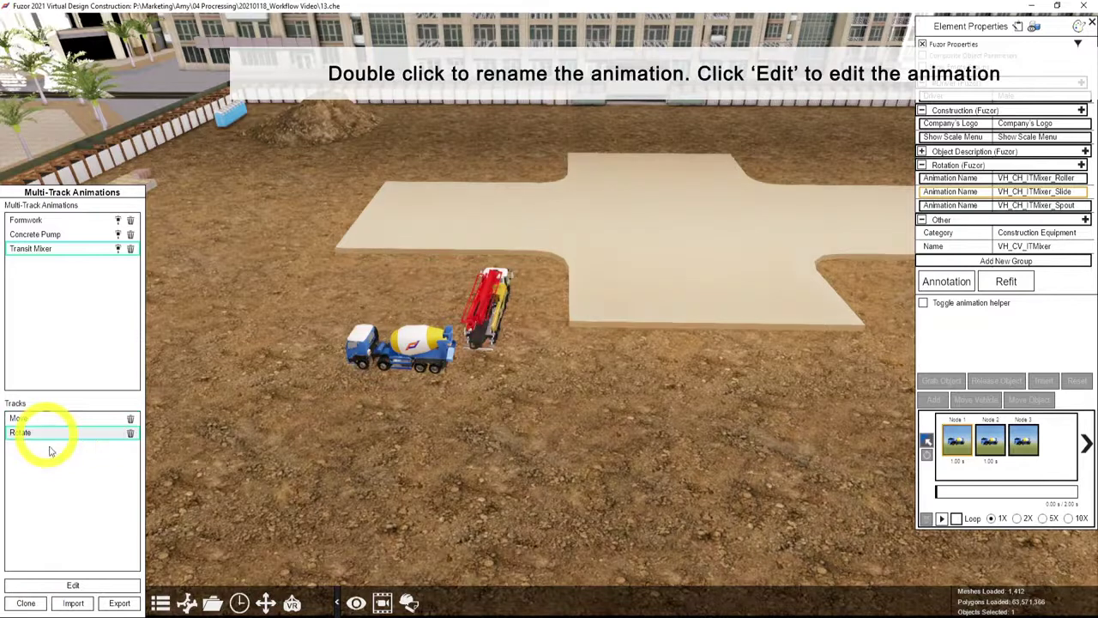
{"action": "type", "text": "Rotate"}
{"action": "left_click", "coordinate": [73, 585]}
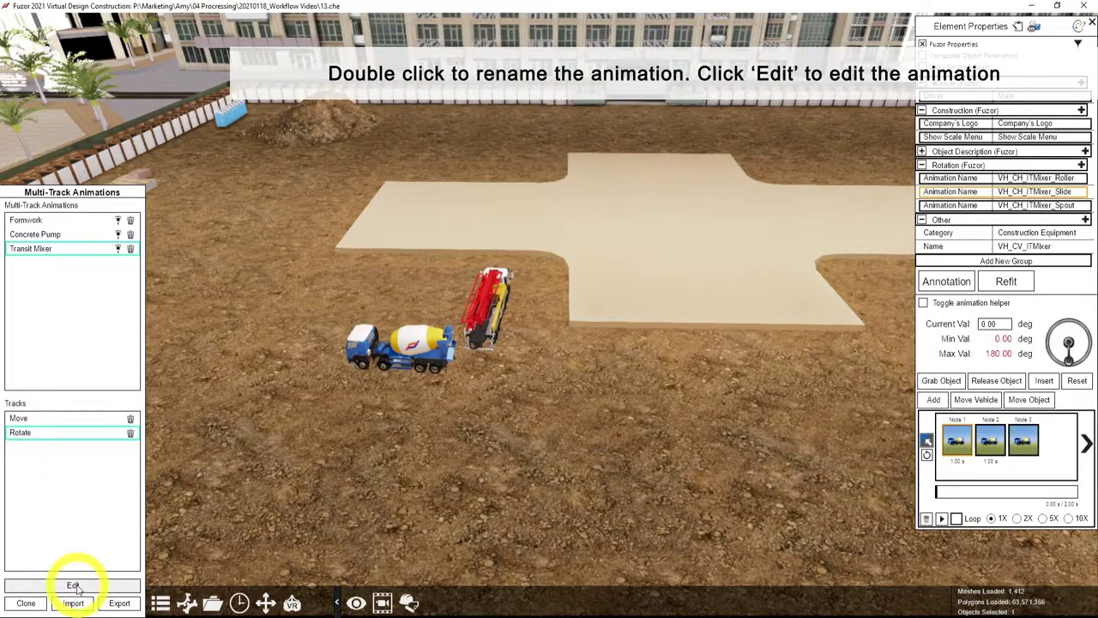
Delete the extra keyframe nodes, keeping one, and trim its name.
{"action": "left_click", "coordinate": [927, 519]}
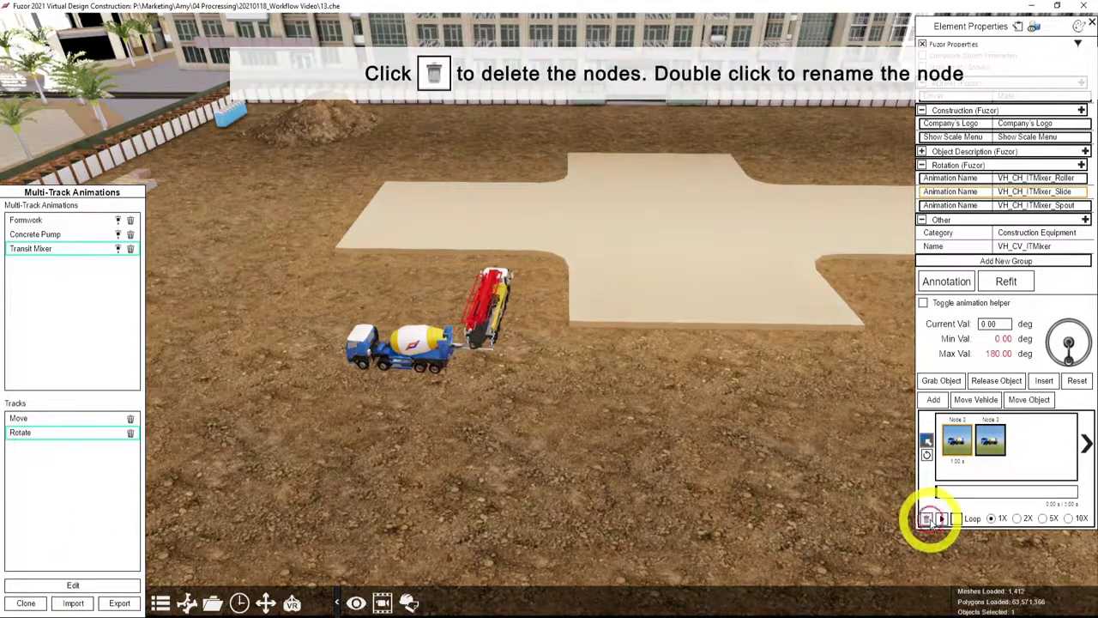
{"action": "left_click", "coordinate": [927, 519]}
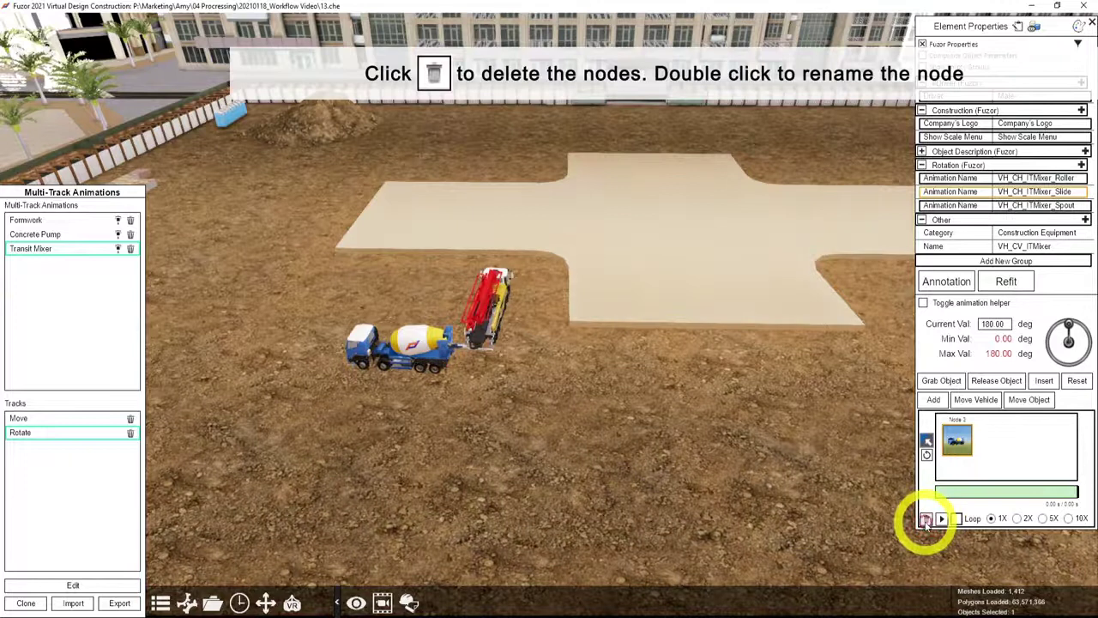
{"action": "double_click", "coordinate": [965, 423]}
{"action": "left_click", "coordinate": [965, 423]}
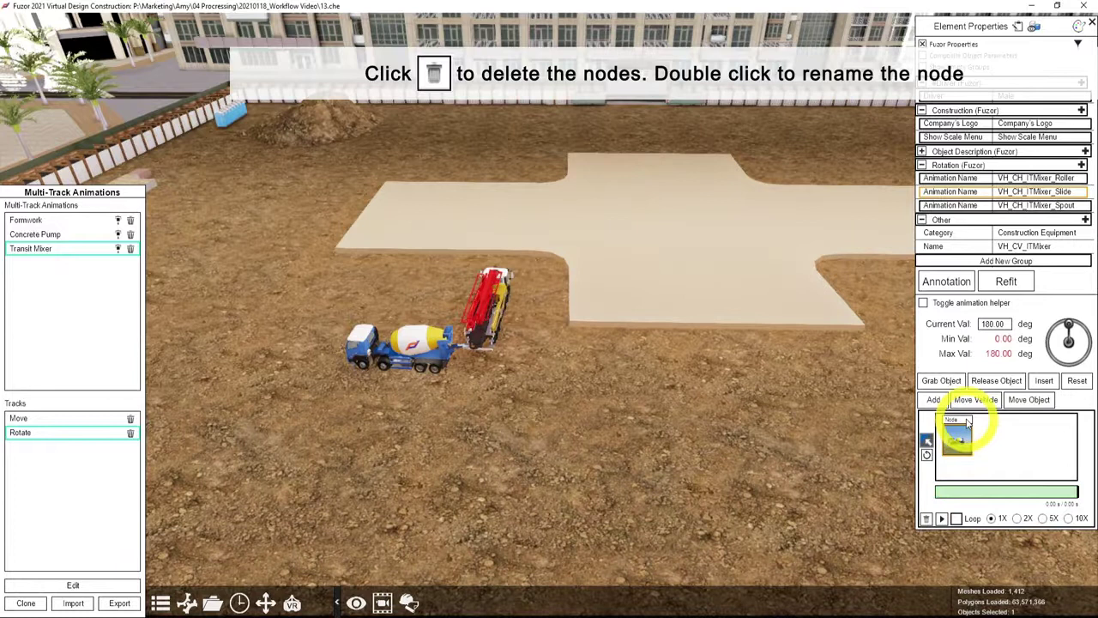
{"action": "key", "text": "BackSpace"}
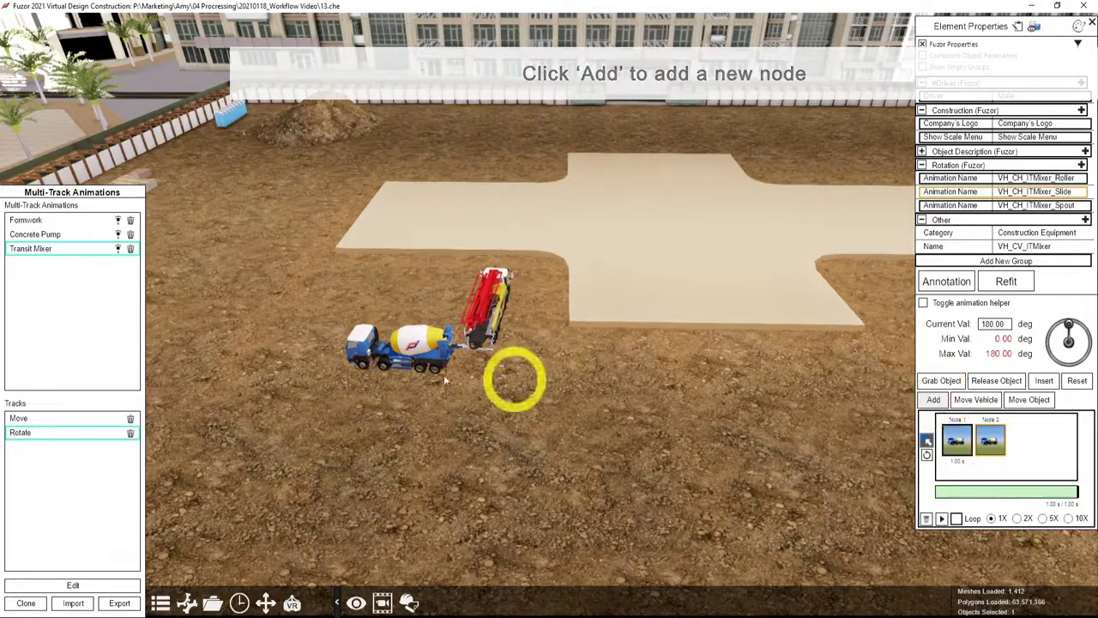
Keyframe the mixing drum spinning through successive nodes up to node 10, then pick the Rotate (2) clone.
{"action": "left_click", "coordinate": [421, 345]}
{"action": "mouse_move", "coordinate": [1068, 343]}
{"action": "left_mouse_down"}
{"action": "mouse_move", "coordinate": [1060, 333]}
{"action": "mouse_move", "coordinate": [1077, 330]}
{"action": "mouse_move", "coordinate": [1071, 344]}
{"action": "mouse_move", "coordinate": [1030, 322]}
{"action": "mouse_move", "coordinate": [1077, 339]}
{"action": "mouse_move", "coordinate": [1068, 356]}
{"action": "mouse_move", "coordinate": [1073, 331]}
{"action": "mouse_move", "coordinate": [1083, 330]}
{"action": "left_mouse_up"}
{"action": "left_click", "coordinate": [933, 399]}
{"action": "left_click", "coordinate": [934, 399]}
{"action": "left_click", "coordinate": [933, 399]}
{"action": "left_click", "coordinate": [934, 399]}
{"action": "left_click", "coordinate": [934, 399]}
{"action": "left_click", "coordinate": [933, 399]}
{"action": "left_click", "coordinate": [934, 399]}
{"action": "left_click", "coordinate": [934, 399]}
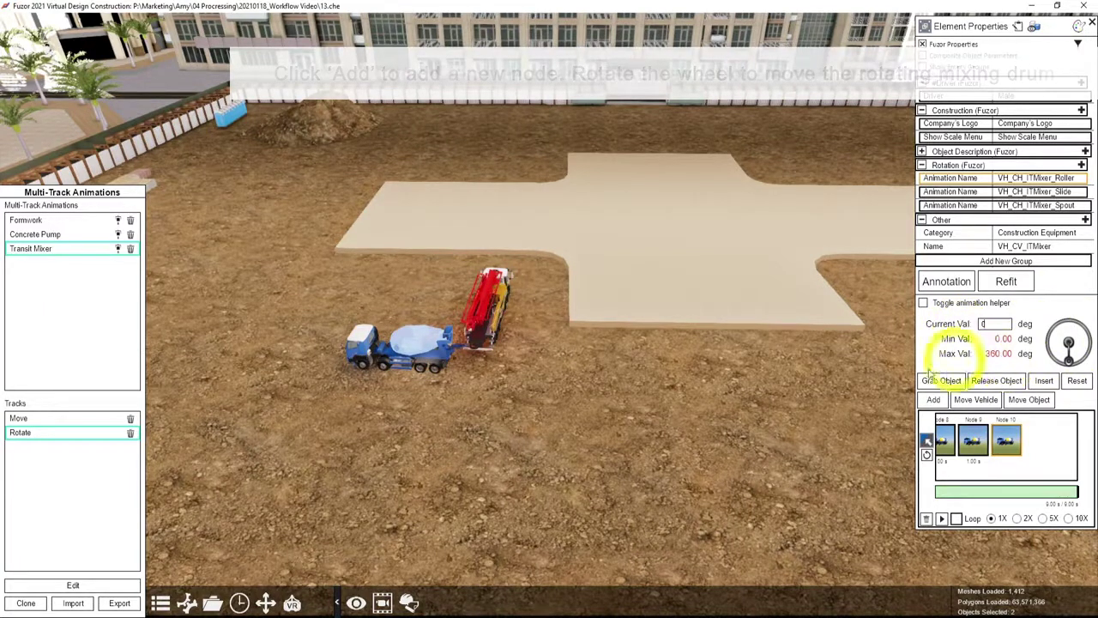
{"action": "left_click", "coordinate": [89, 448]}
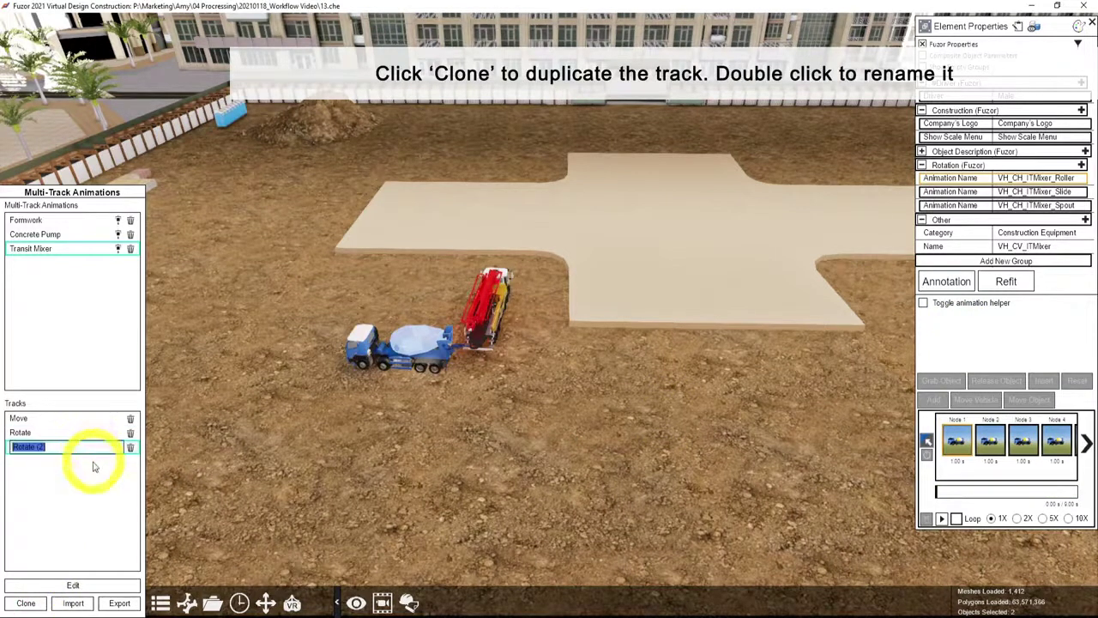
Rename the cloned track 'Leave' and reduce it to its first node.
{"action": "type", "text": "Leave"}
{"action": "key", "text": "Return"}
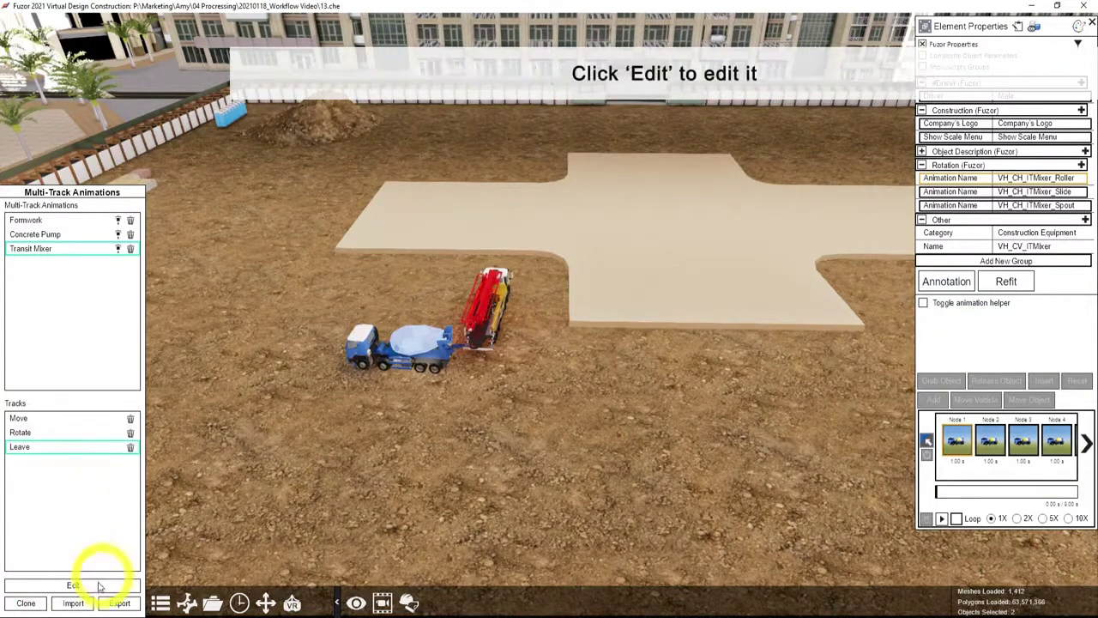
{"action": "left_click", "coordinate": [99, 585]}
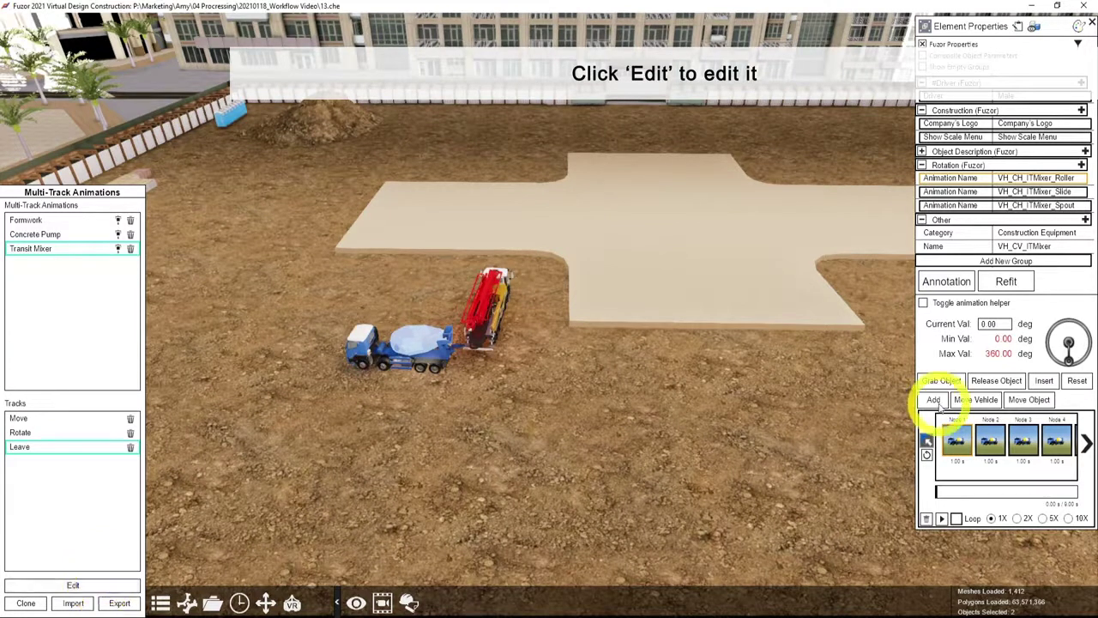
{"action": "left_click", "coordinate": [956, 440]}
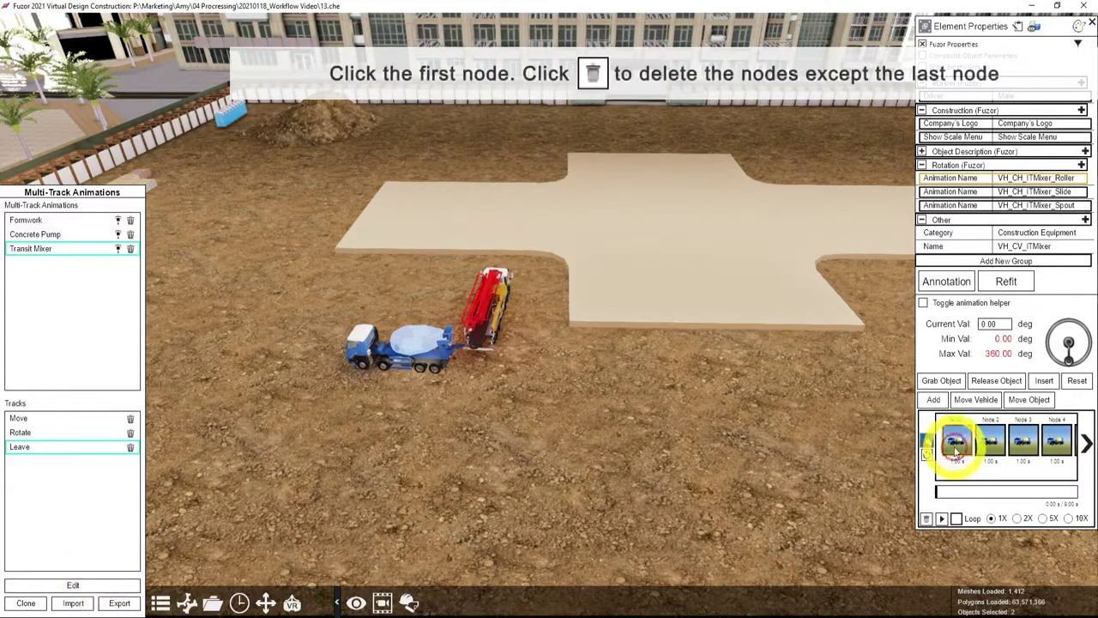
{"action": "left_click", "coordinate": [926, 519]}
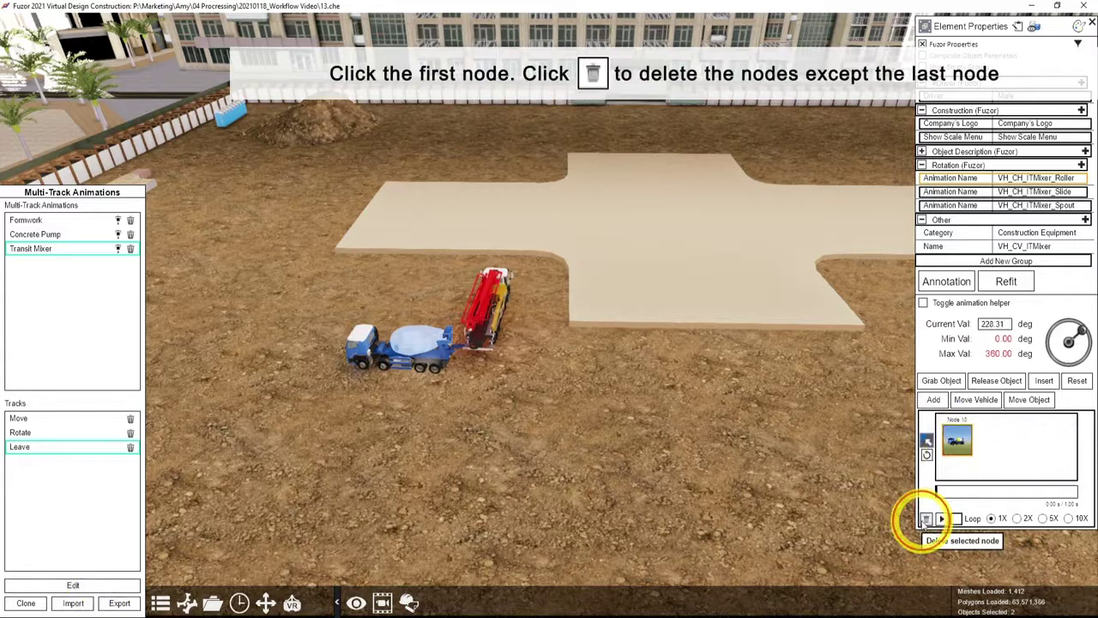
{"action": "double_click", "coordinate": [968, 419]}
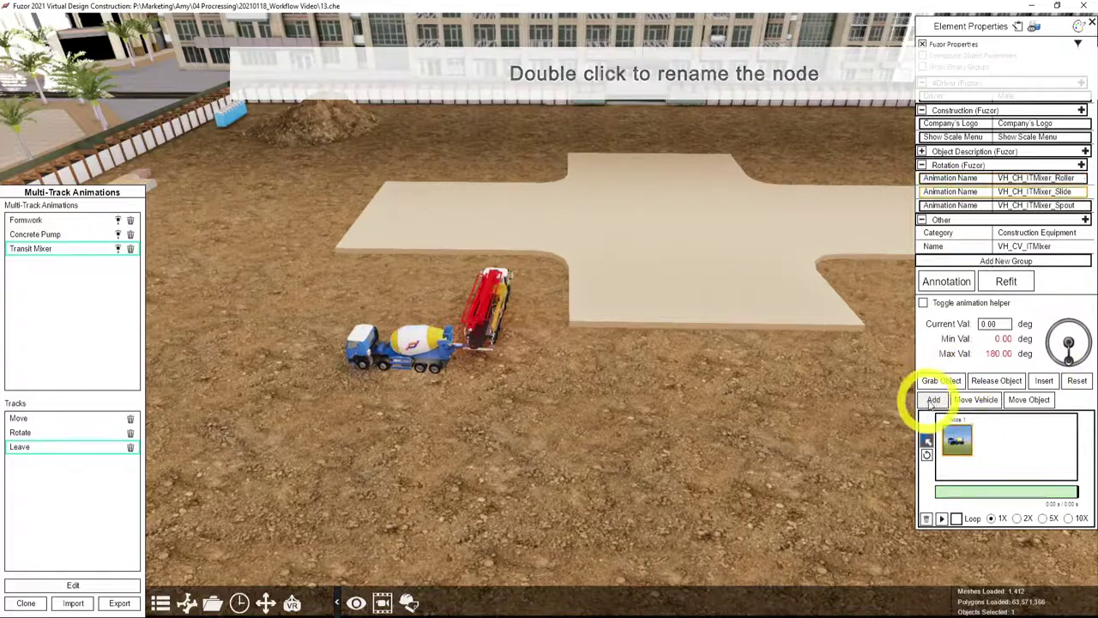
Add nodes swinging the Slide to 180° and moving the mixer 9.924 m left along Z.
{"action": "left_click", "coordinate": [934, 400]}
{"action": "left_click_drag", "start_coordinate": [1070, 352], "coordinate": [1086, 292]}
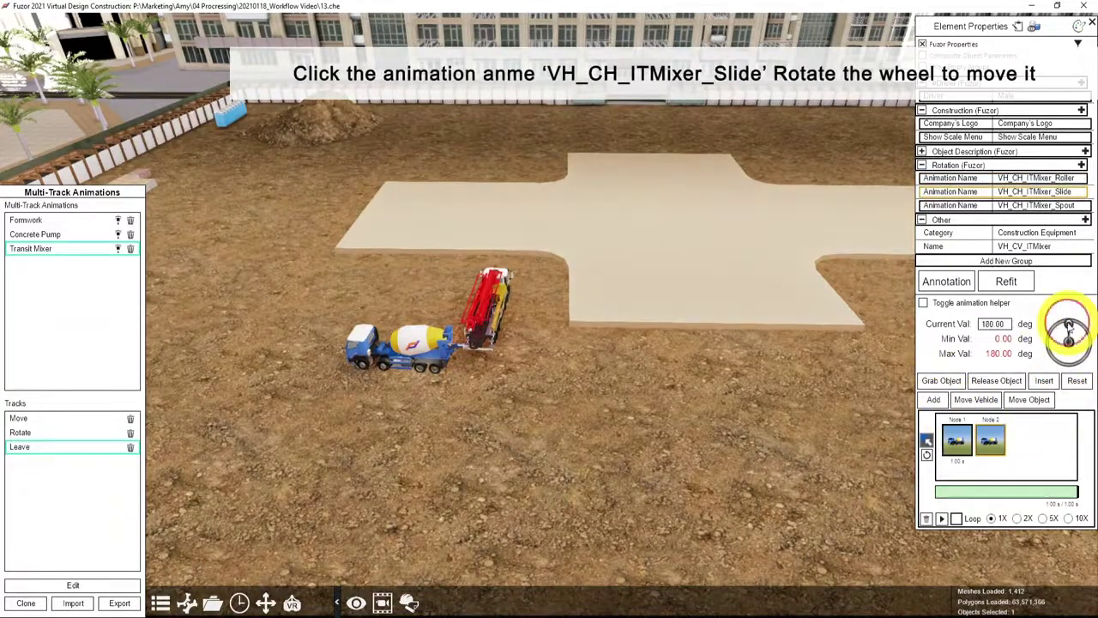
{"action": "left_click", "coordinate": [1077, 380]}
{"action": "left_click", "coordinate": [933, 399]}
{"action": "left_click", "coordinate": [977, 400]}
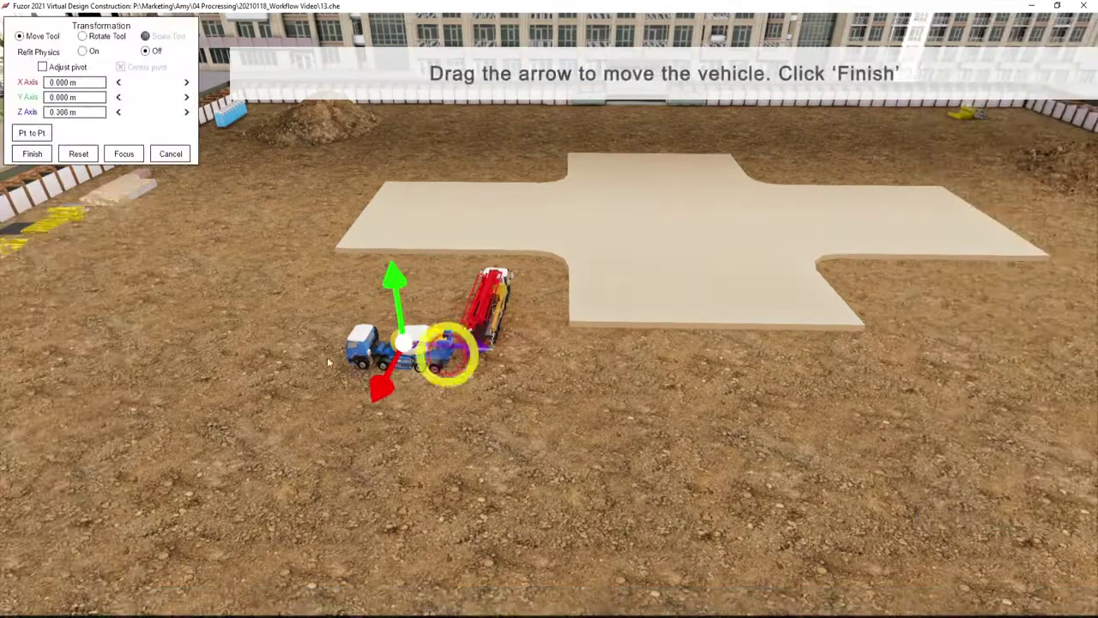
{"action": "left_click_drag", "start_coordinate": [443, 358], "coordinate": [324, 396]}
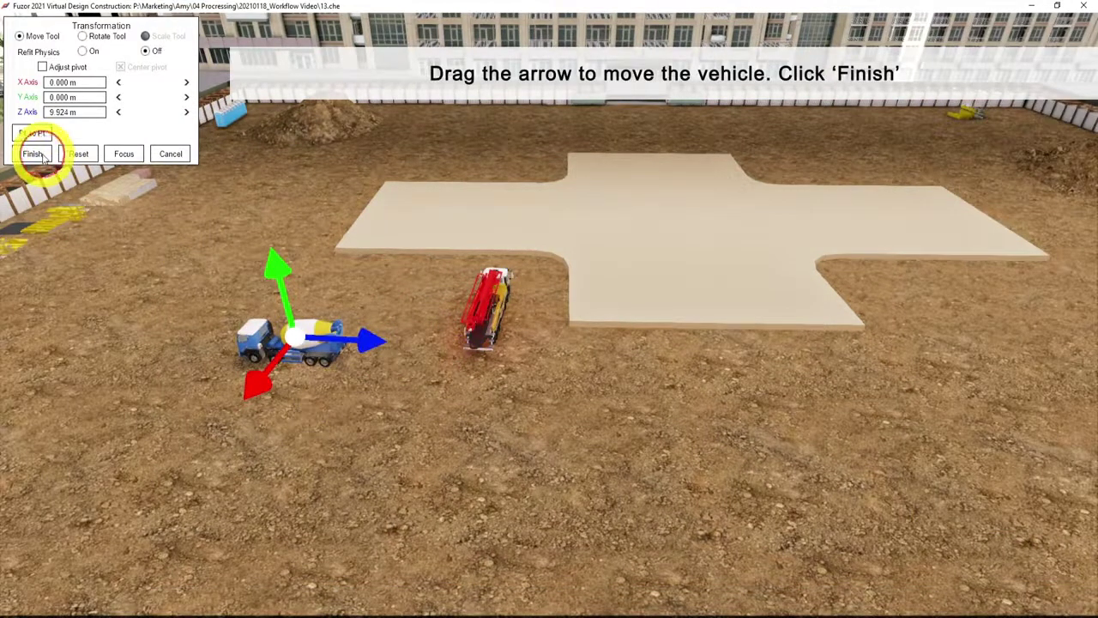
{"action": "left_click", "coordinate": [33, 153]}
{"action": "left_click", "coordinate": [319, 335]}
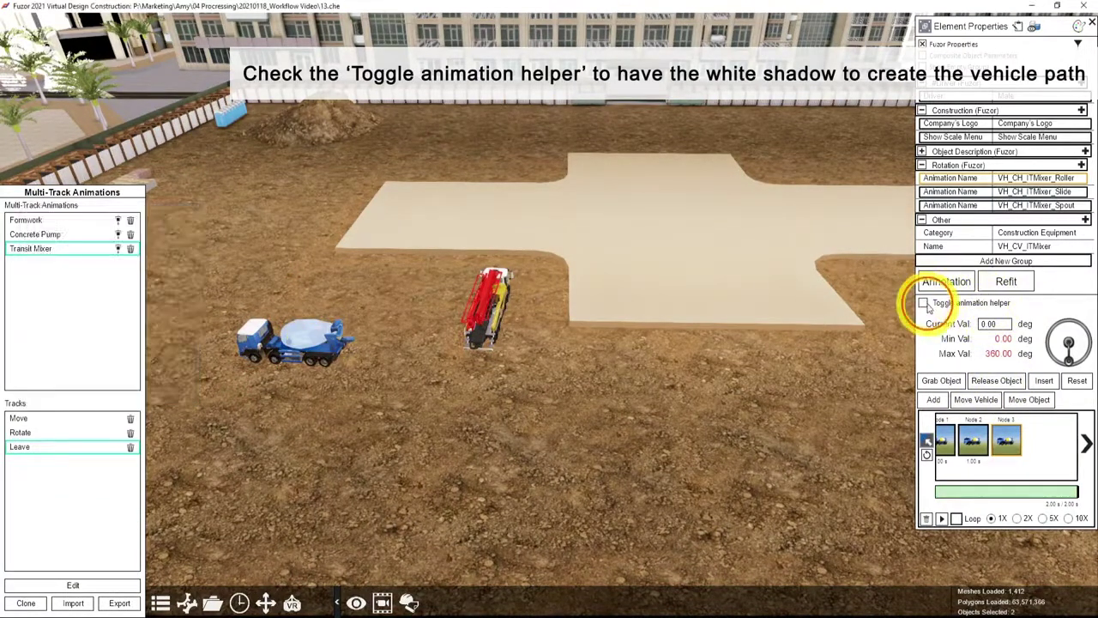
Turn on the animation helper and add a node moving the mixer left and turning it about 34°.
{"action": "left_click", "coordinate": [923, 304]}
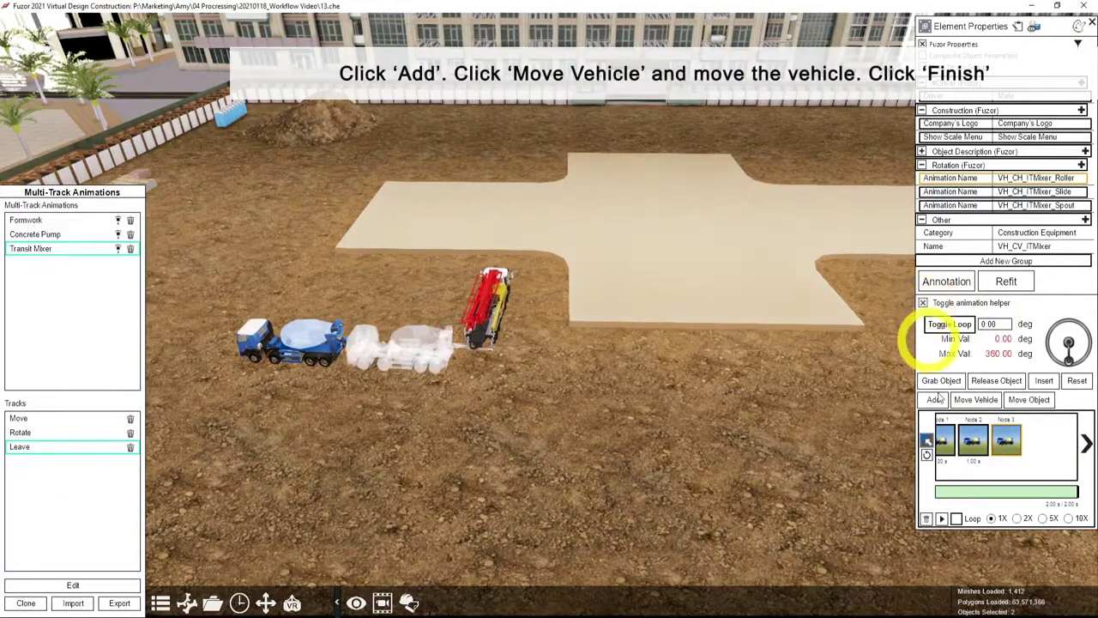
{"action": "left_click", "coordinate": [938, 401]}
{"action": "left_click", "coordinate": [972, 400]}
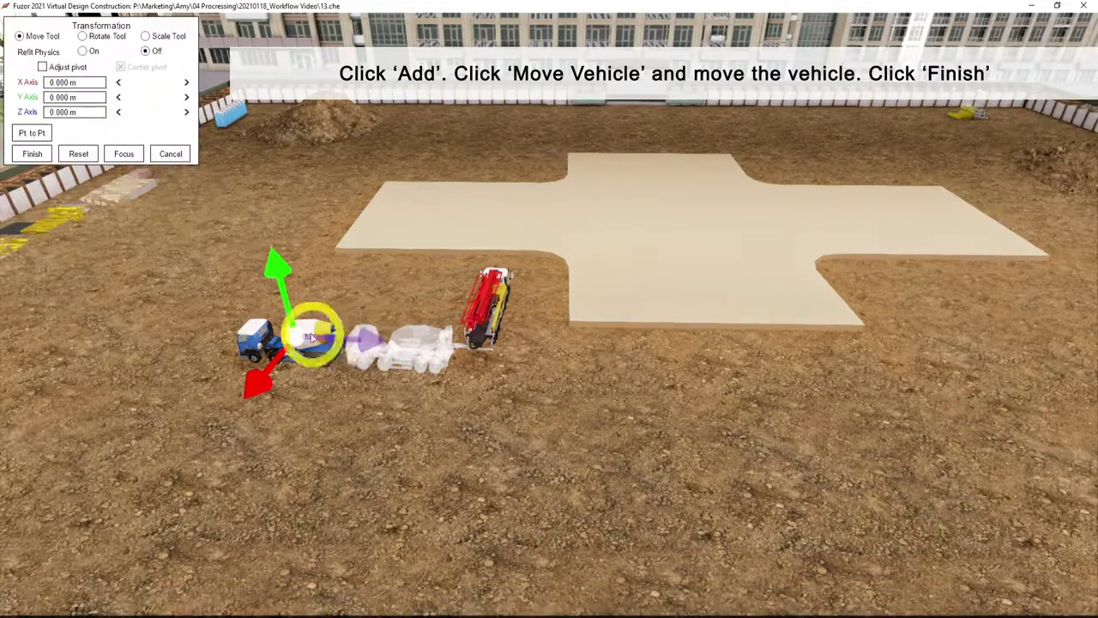
{"action": "left_click_drag", "start_coordinate": [316, 337], "coordinate": [244, 337]}
{"action": "left_click", "coordinate": [117, 40]}
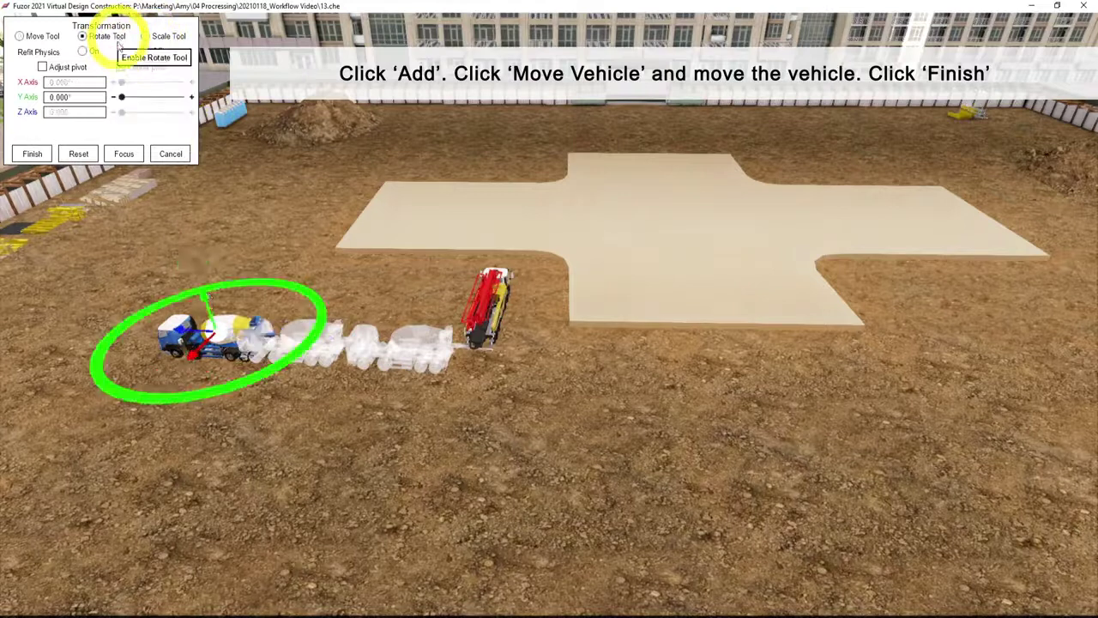
{"action": "left_click_drag", "start_coordinate": [209, 274], "coordinate": [201, 270]}
{"action": "left_click", "coordinate": [19, 37]}
{"action": "mouse_move", "coordinate": [209, 399]}
{"action": "left_mouse_down"}
{"action": "mouse_move", "coordinate": [206, 414]}
{"action": "mouse_move", "coordinate": [115, 273]}
{"action": "left_mouse_up"}
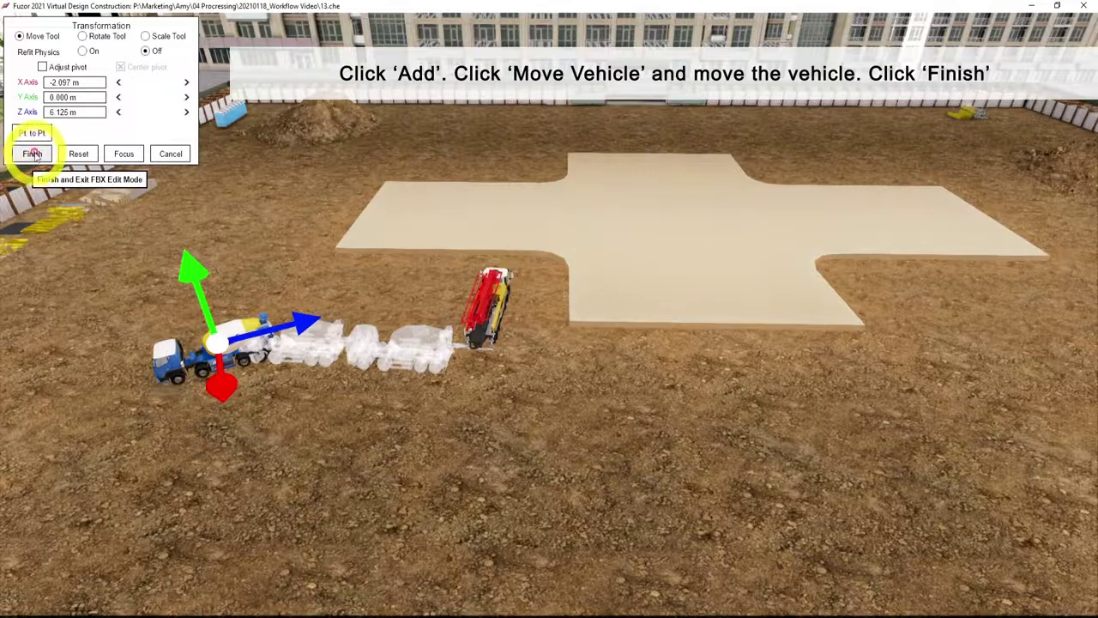
{"action": "left_click", "coordinate": [32, 154]}
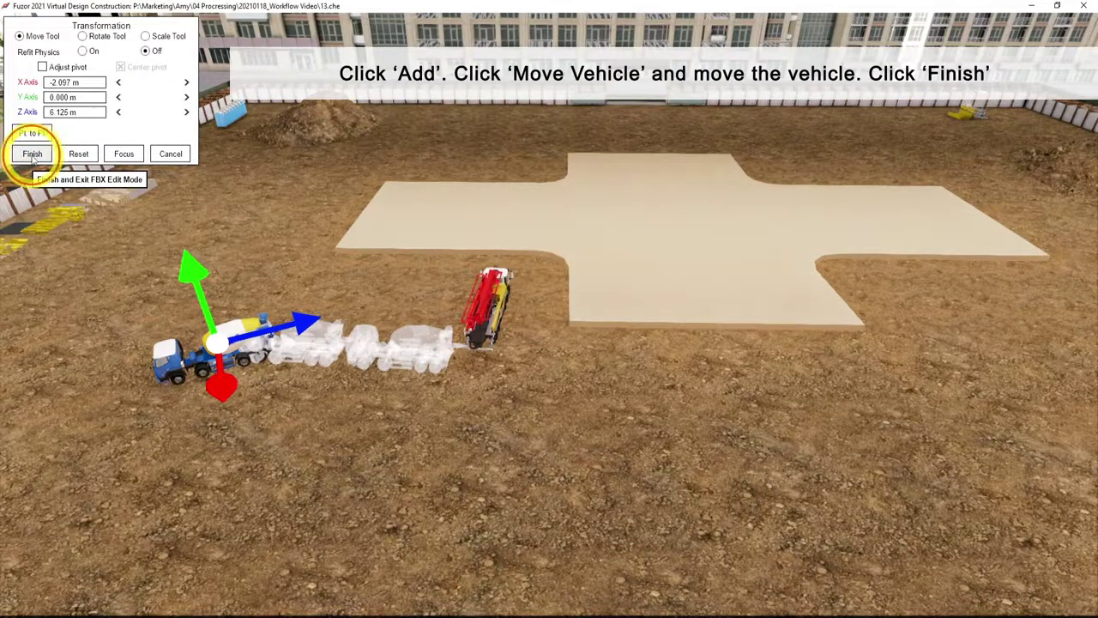
Add another node driving the mixer further left across the ground.
{"action": "left_click", "coordinate": [976, 393]}
{"action": "left_click", "coordinate": [283, 322]}
{"action": "mouse_move", "coordinate": [284, 322]}
{"action": "left_mouse_down"}
{"action": "mouse_move", "coordinate": [152, 352]}
{"action": "mouse_move", "coordinate": [159, 312]}
{"action": "left_mouse_up"}
{"action": "left_click", "coordinate": [82, 36]}
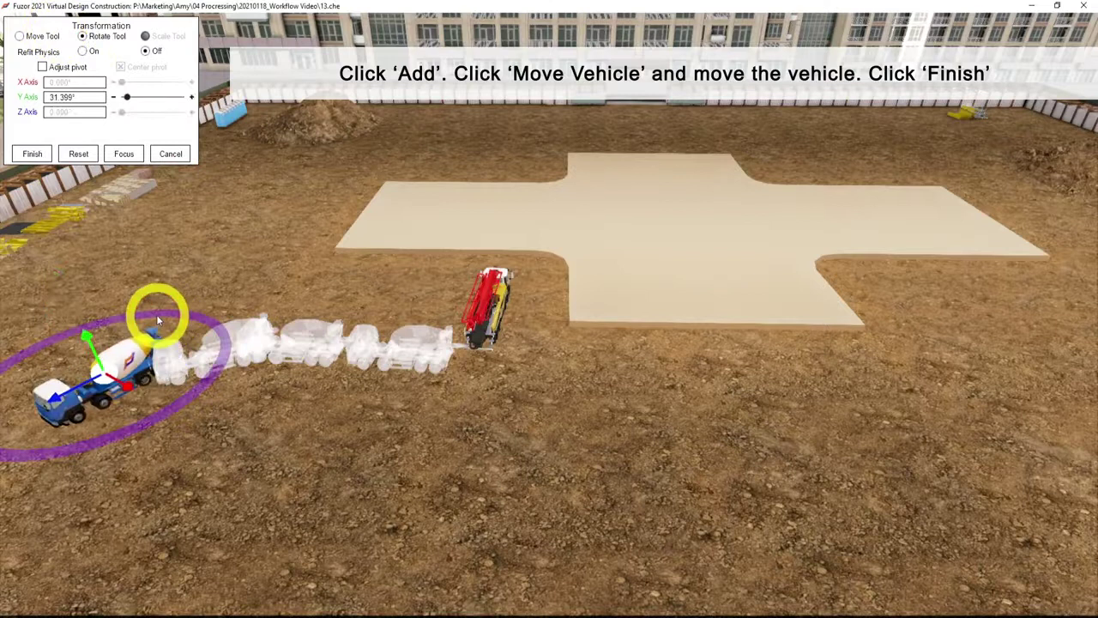
{"action": "left_click", "coordinate": [34, 36]}
{"action": "mouse_move", "coordinate": [184, 390]}
{"action": "left_mouse_down"}
{"action": "mouse_move", "coordinate": [206, 402]}
{"action": "mouse_move", "coordinate": [206, 383]}
{"action": "mouse_move", "coordinate": [61, 440]}
{"action": "left_mouse_up"}
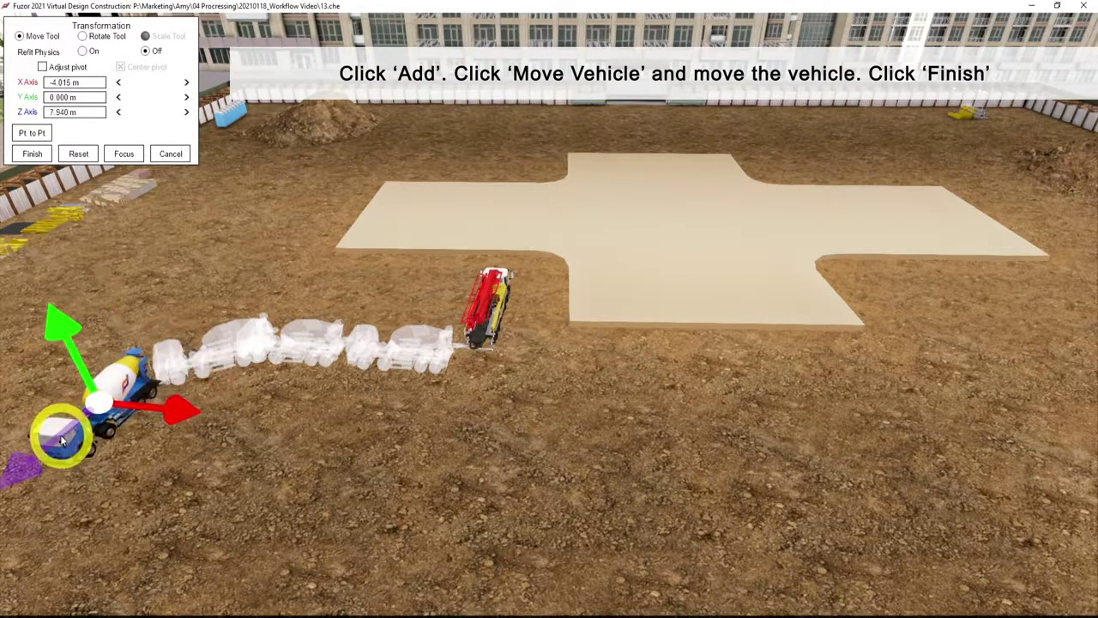
{"action": "left_click", "coordinate": [32, 154]}
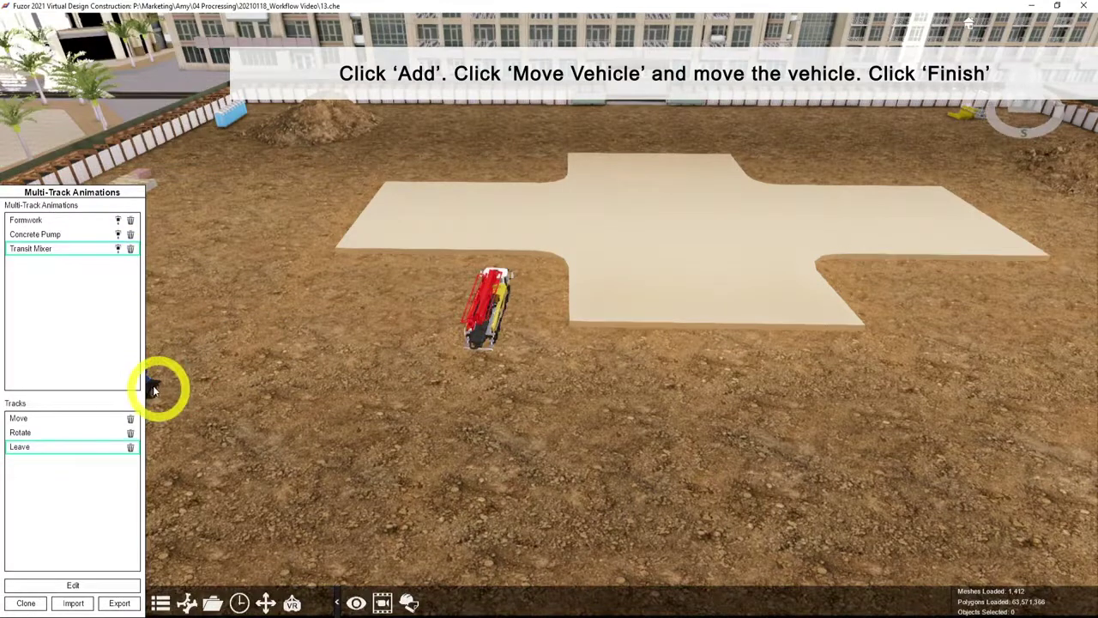
{"action": "left_click", "coordinate": [152, 385]}
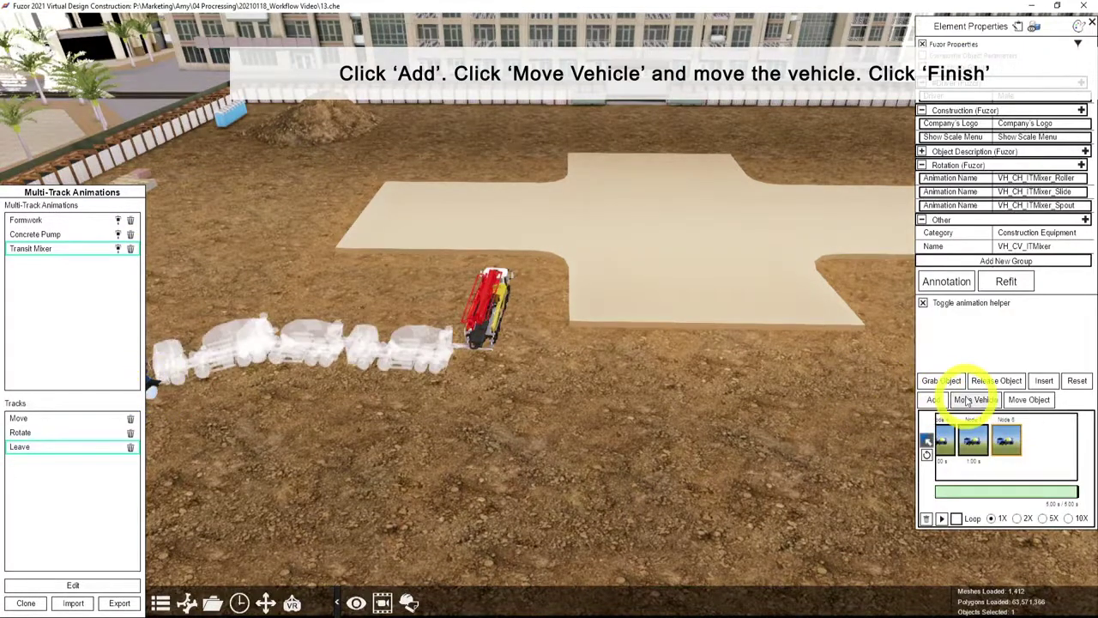
Add a final node angling the mixer away and driving it 14.508 m toward the lower-left.
{"action": "left_click", "coordinate": [966, 400]}
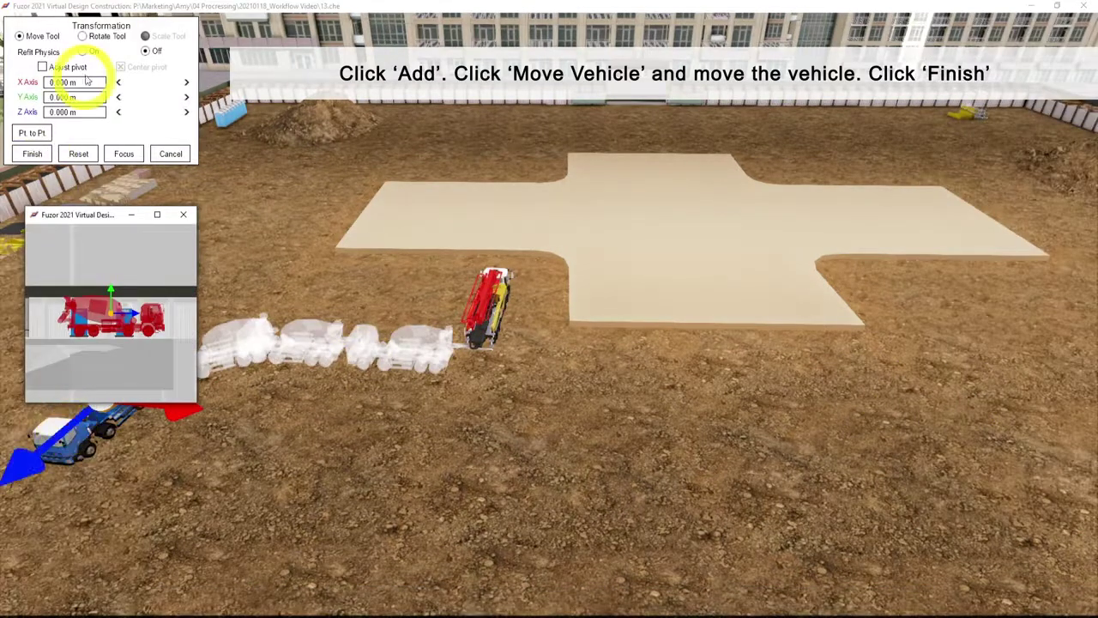
{"action": "left_click", "coordinate": [107, 36]}
{"action": "left_click_drag", "start_coordinate": [172, 331], "coordinate": [176, 341]}
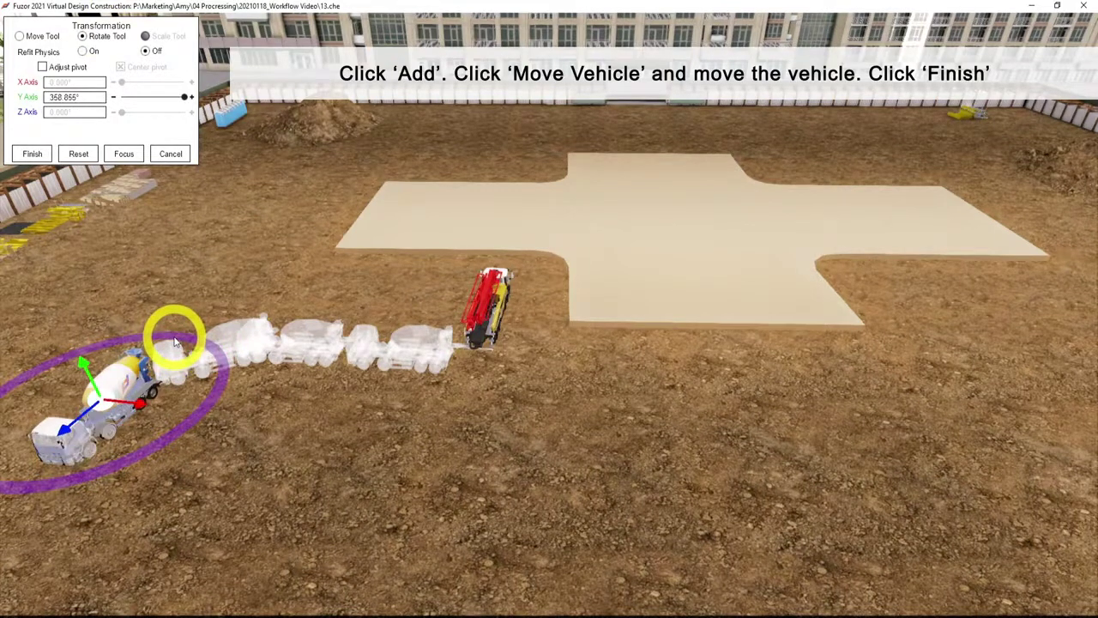
{"action": "left_click", "coordinate": [39, 36]}
{"action": "mouse_move", "coordinate": [54, 408]}
{"action": "left_mouse_down"}
{"action": "mouse_move", "coordinate": [3, 558]}
{"action": "mouse_move", "coordinate": [1, 605]}
{"action": "left_mouse_up"}
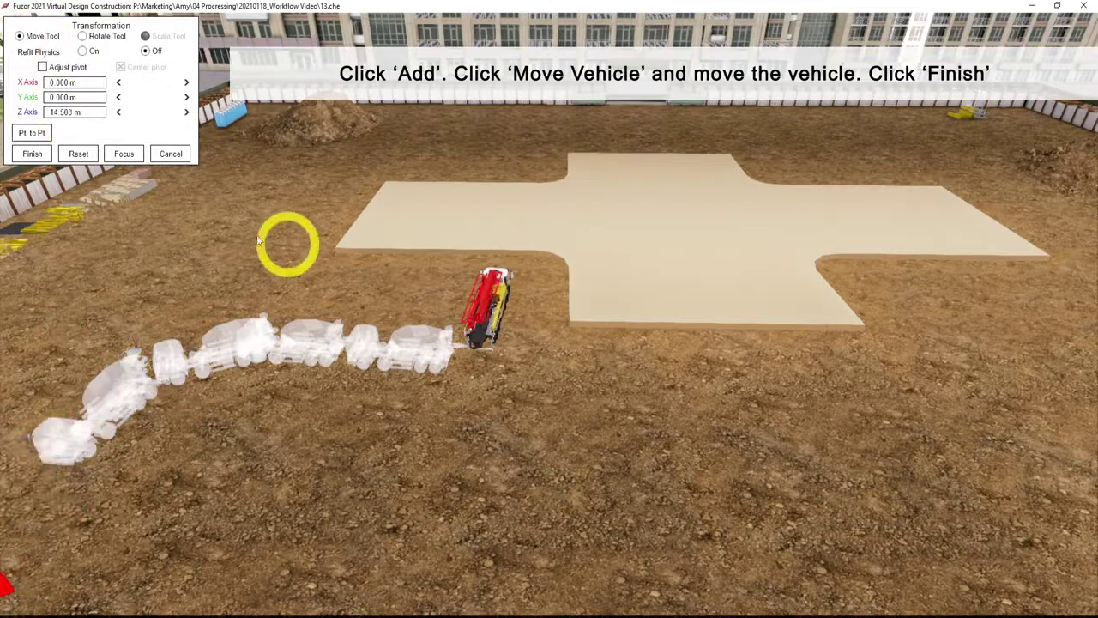
{"action": "left_click", "coordinate": [48, 156]}
{"action": "left_click", "coordinate": [28, 156]}
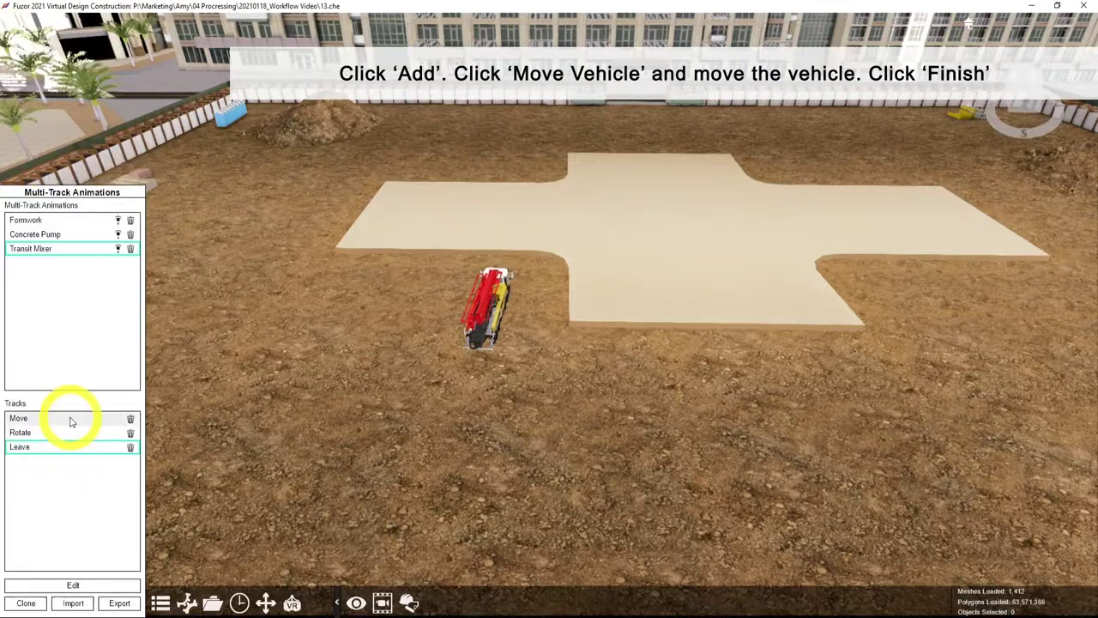
{"action": "left_click", "coordinate": [71, 418]}
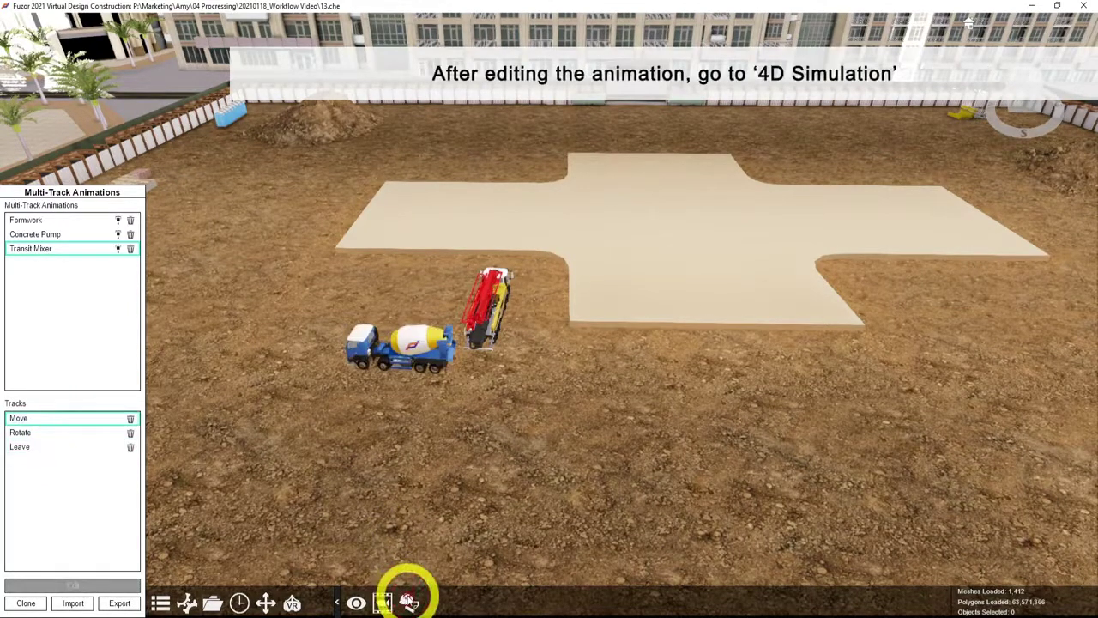
Create the equipment task 'Mixer + Concrete Pump - Move' dated 23/01/2021 and select the pump and mixer.
{"action": "left_click", "coordinate": [410, 604]}
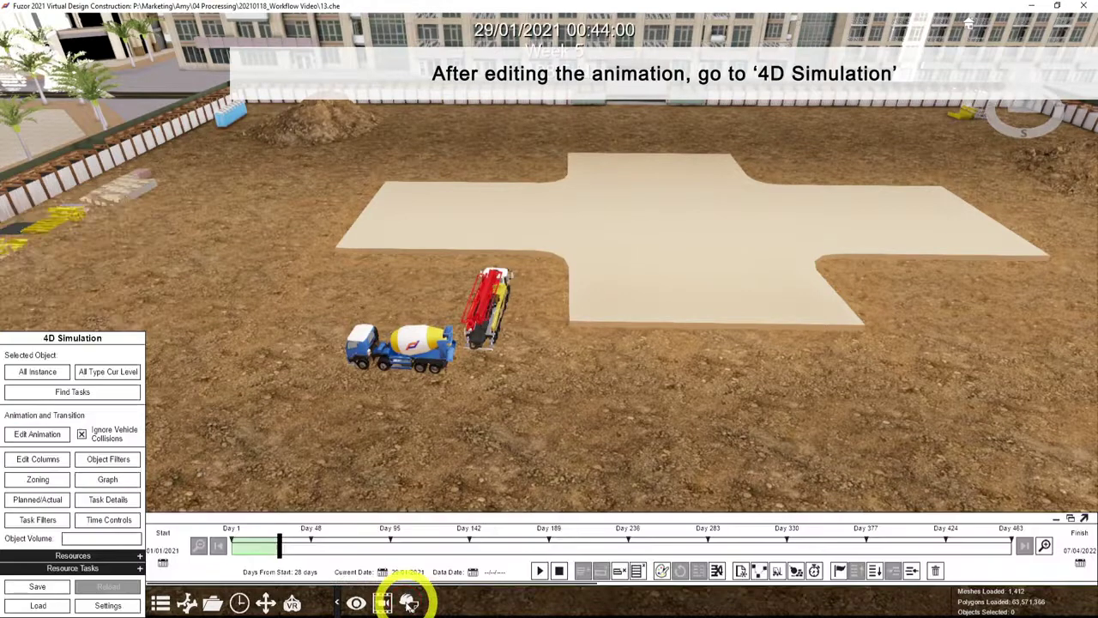
{"action": "left_click", "coordinate": [1071, 519]}
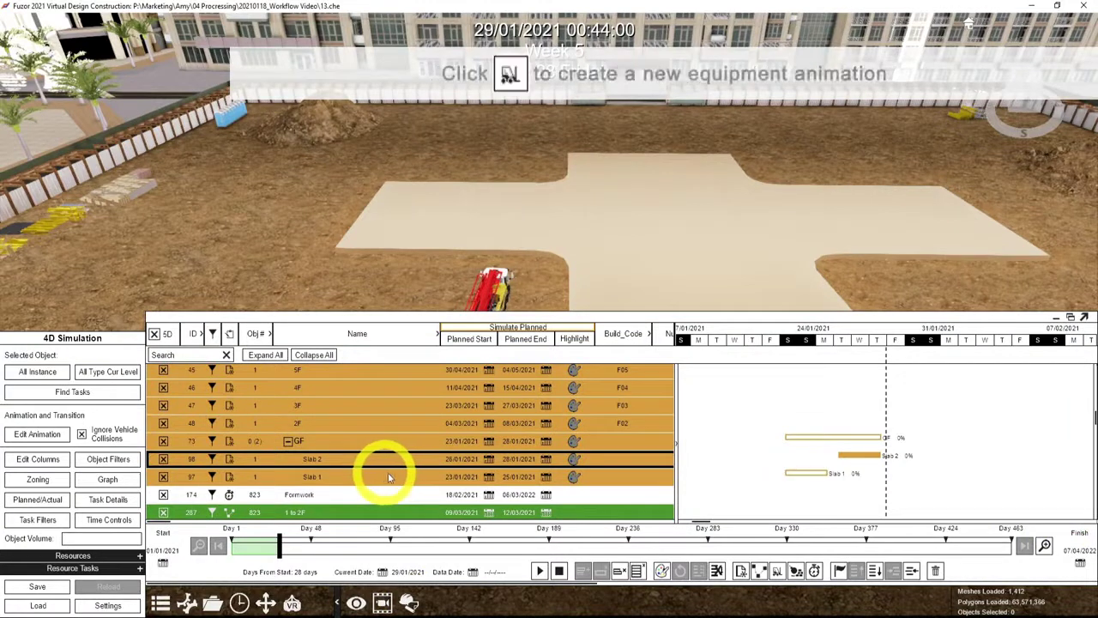
{"action": "left_click", "coordinate": [778, 573]}
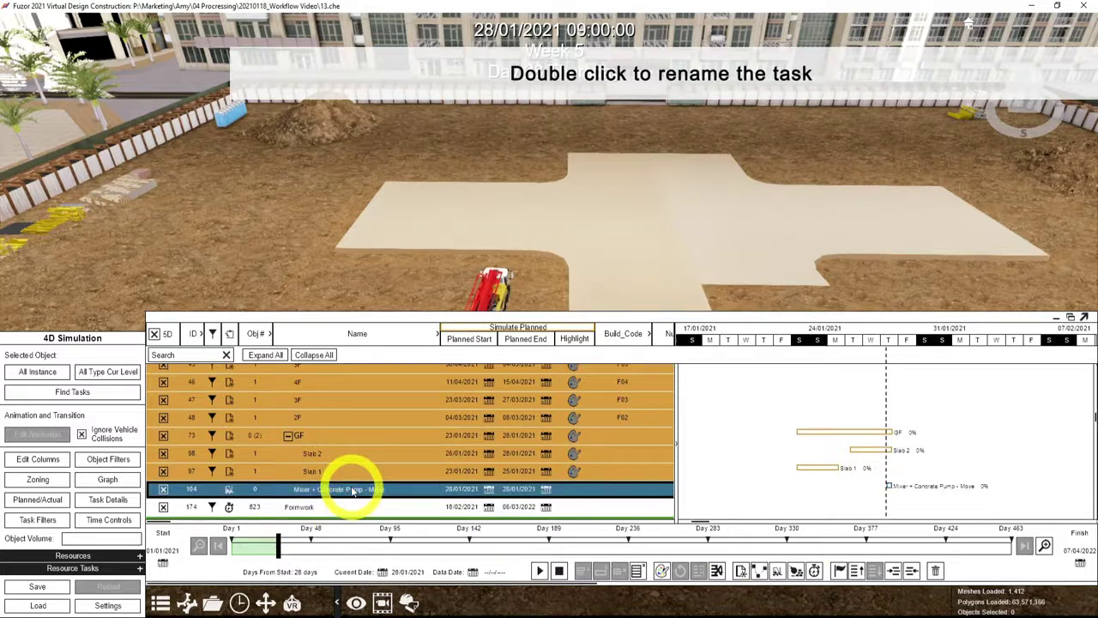
{"action": "left_click", "coordinate": [488, 490]}
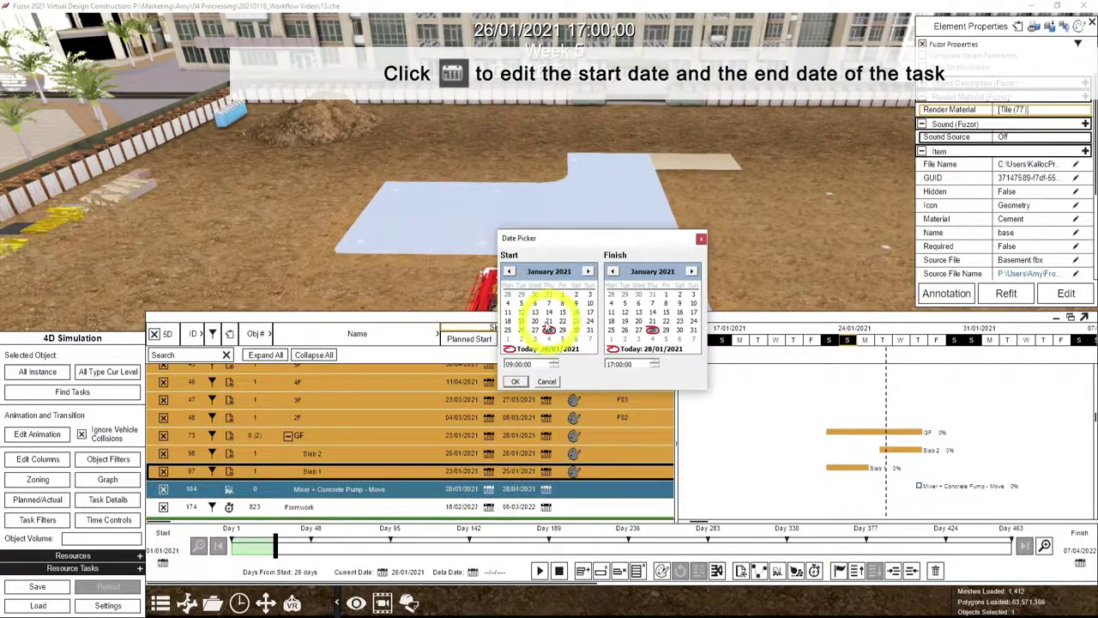
{"action": "left_click", "coordinate": [680, 321]}
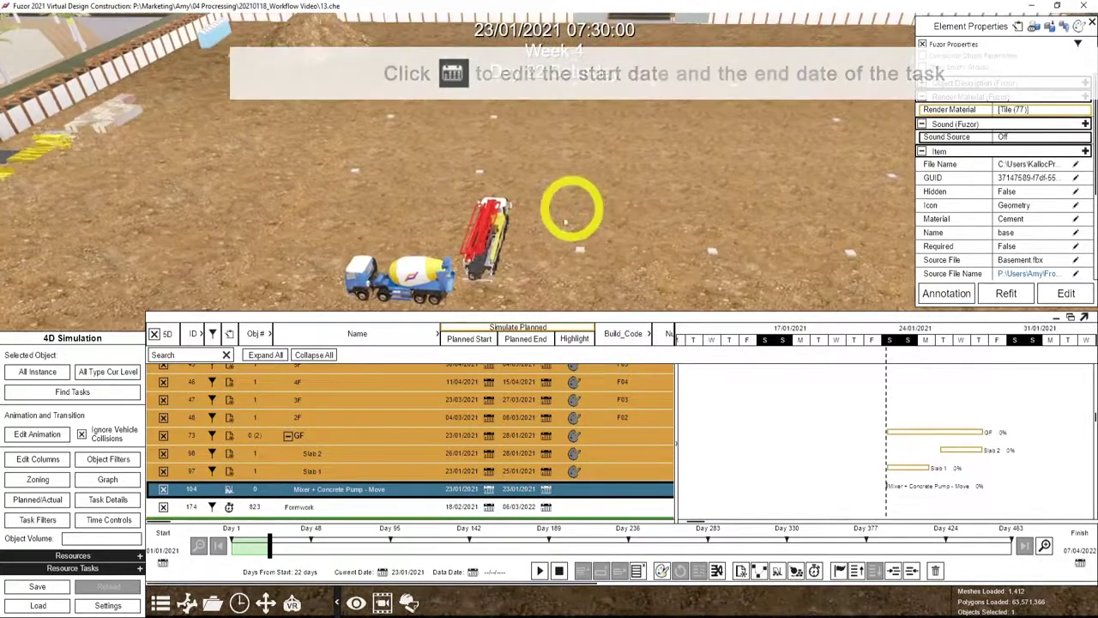
{"action": "left_click", "coordinate": [485, 254], "text": "ctrl"}
{"action": "left_click", "coordinate": [439, 285], "text": "ctrl"}
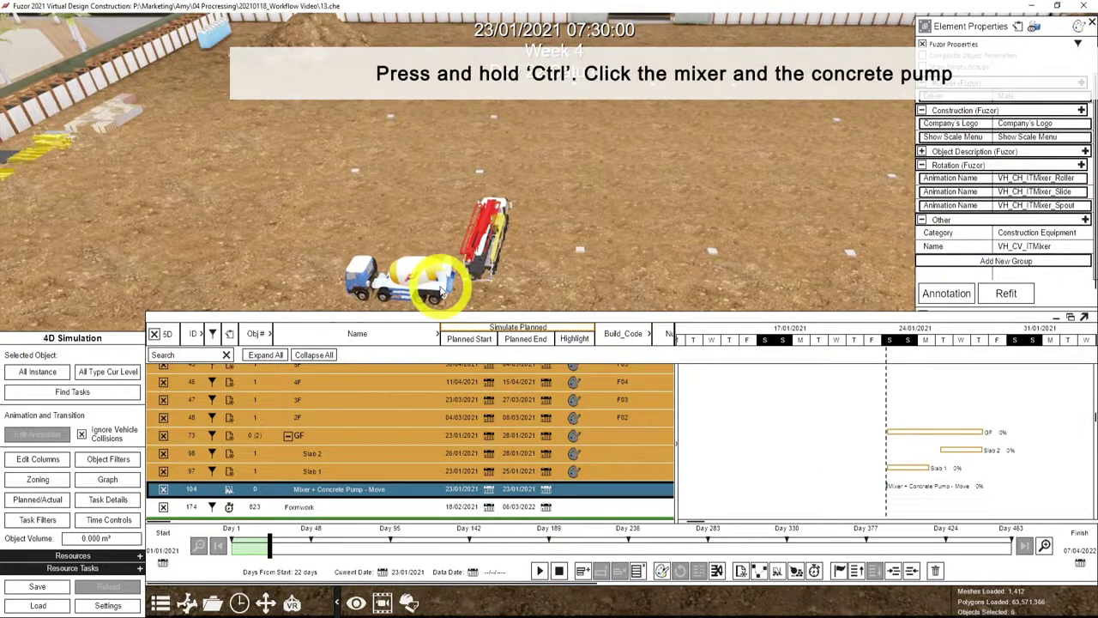
Assign the Transit Mixer and Concrete Pump Move animations to the Move task.
{"action": "left_click", "coordinate": [583, 572]}
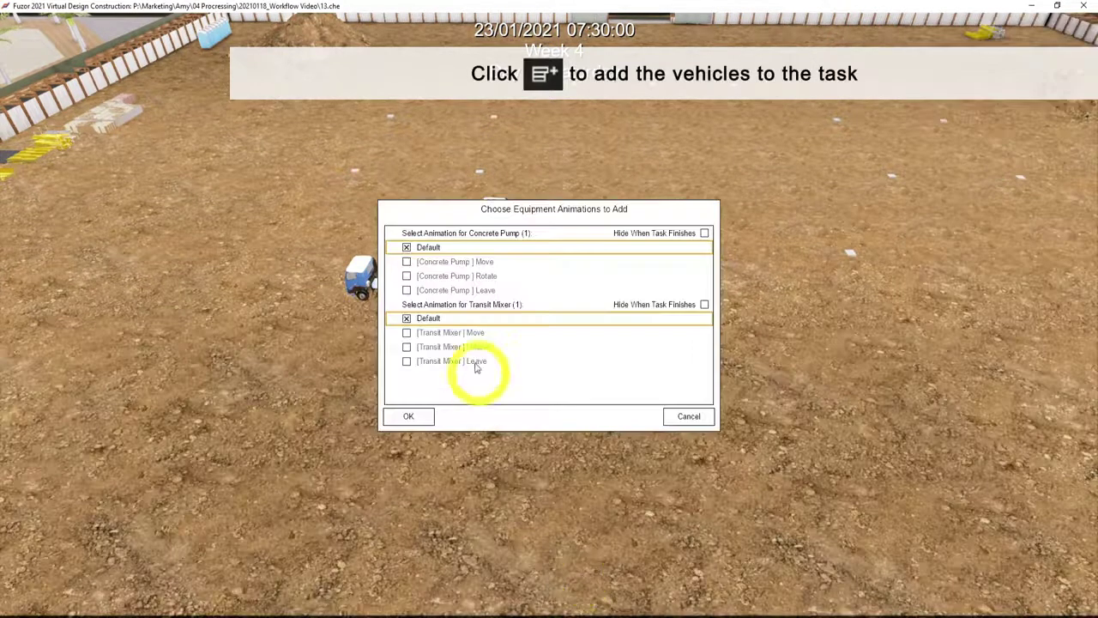
{"action": "left_click", "coordinate": [471, 335]}
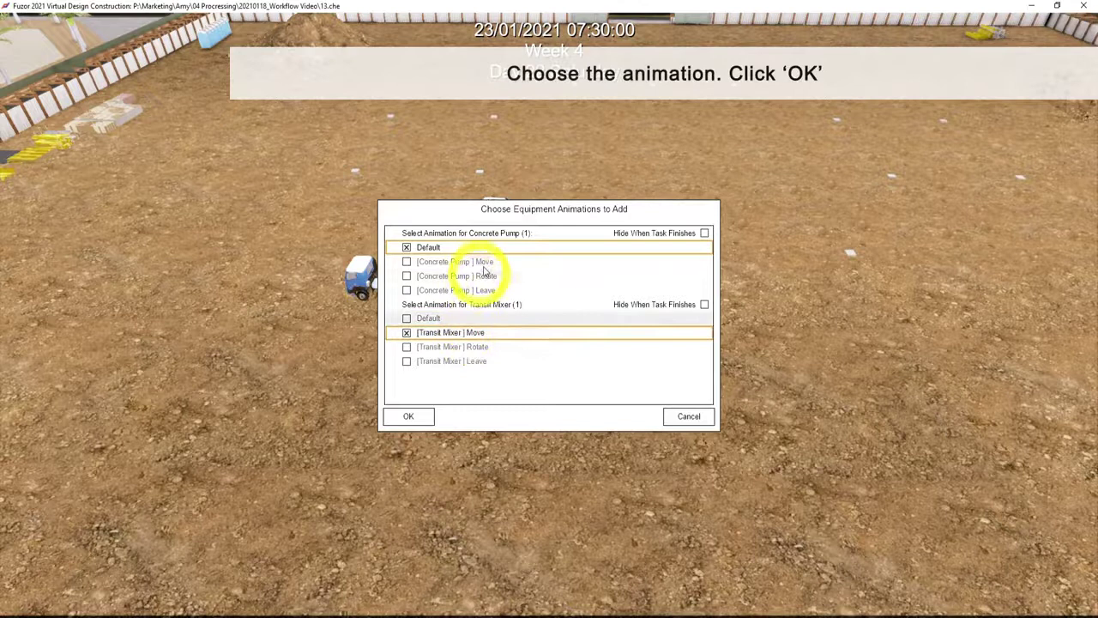
{"action": "left_click", "coordinate": [485, 263]}
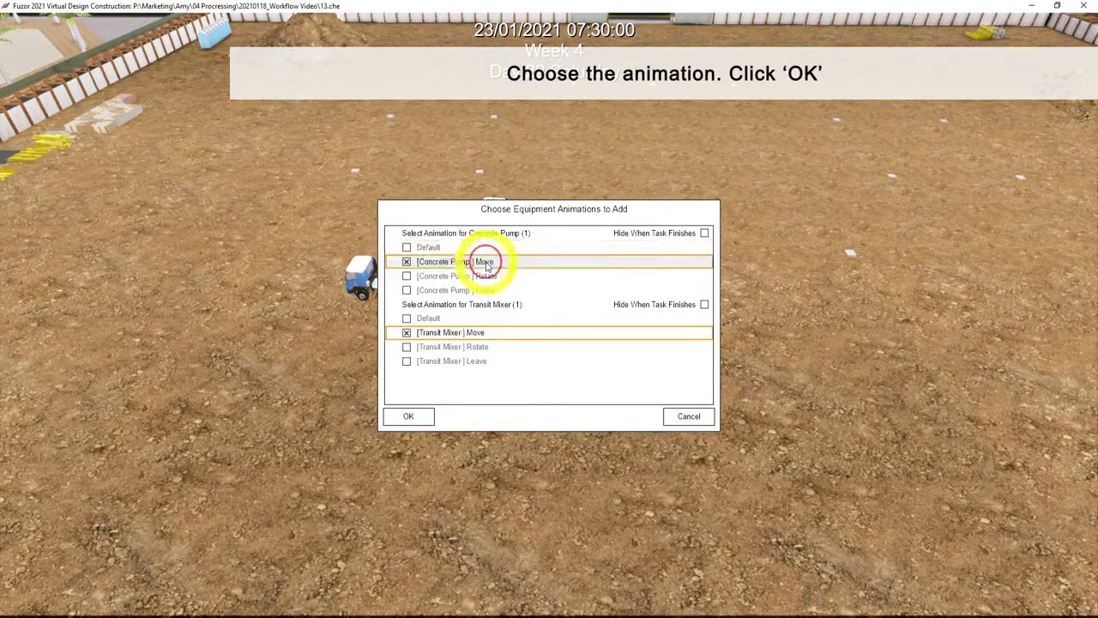
{"action": "left_click", "coordinate": [410, 417]}
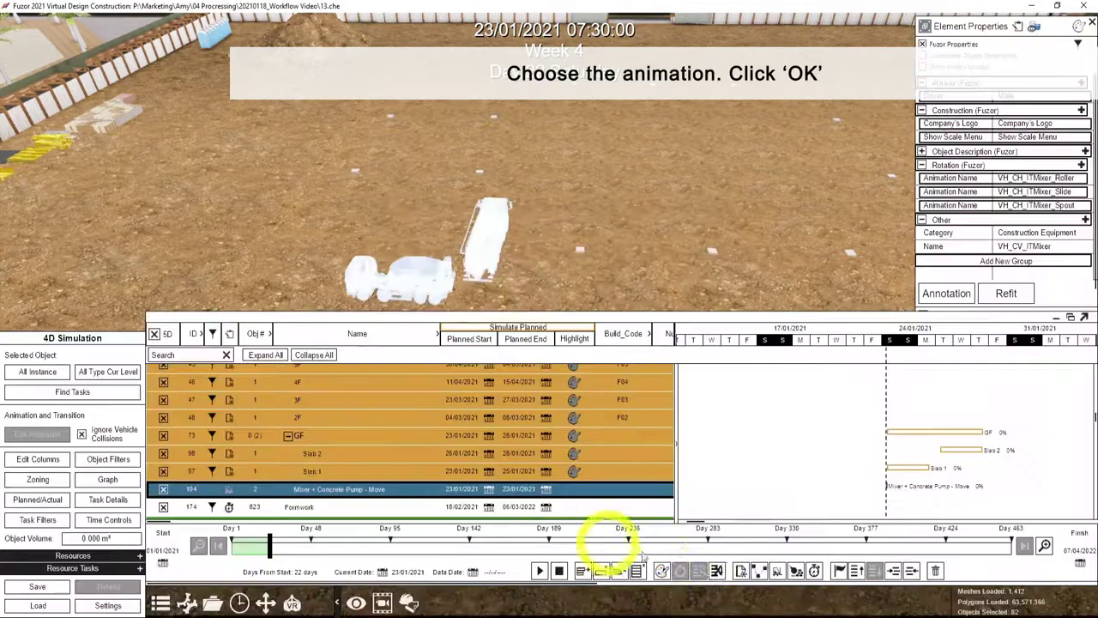
Add two new equipment tasks, New Equipment Task_105 and _106.
{"action": "left_click", "coordinate": [776, 571]}
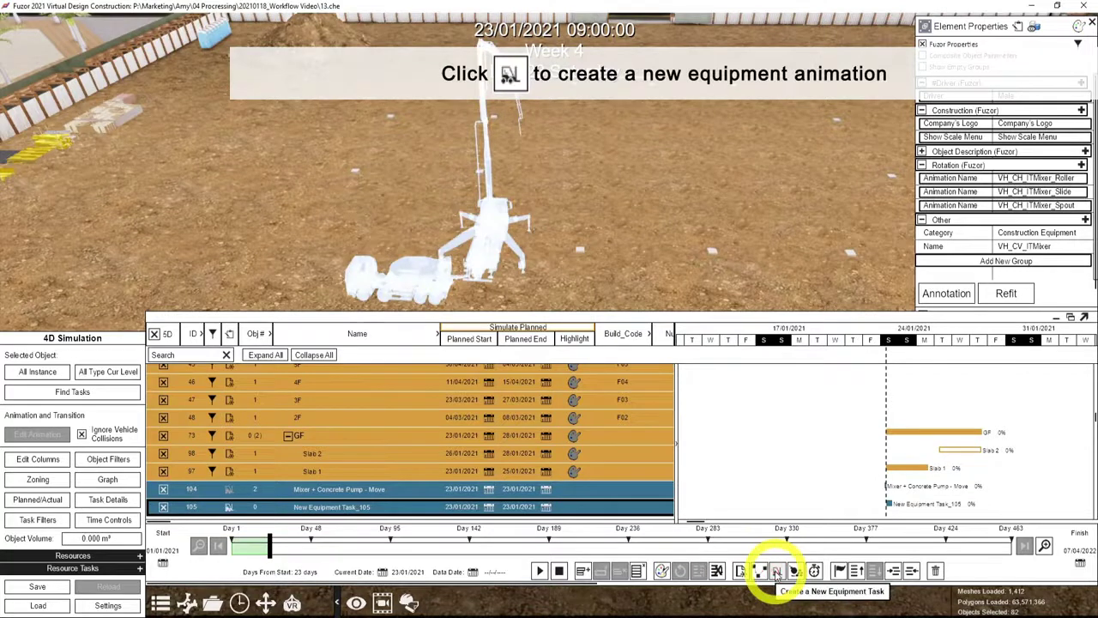
{"action": "scroll", "coordinate": [506, 452], "scroll_direction": "down", "scroll_amount": 1}
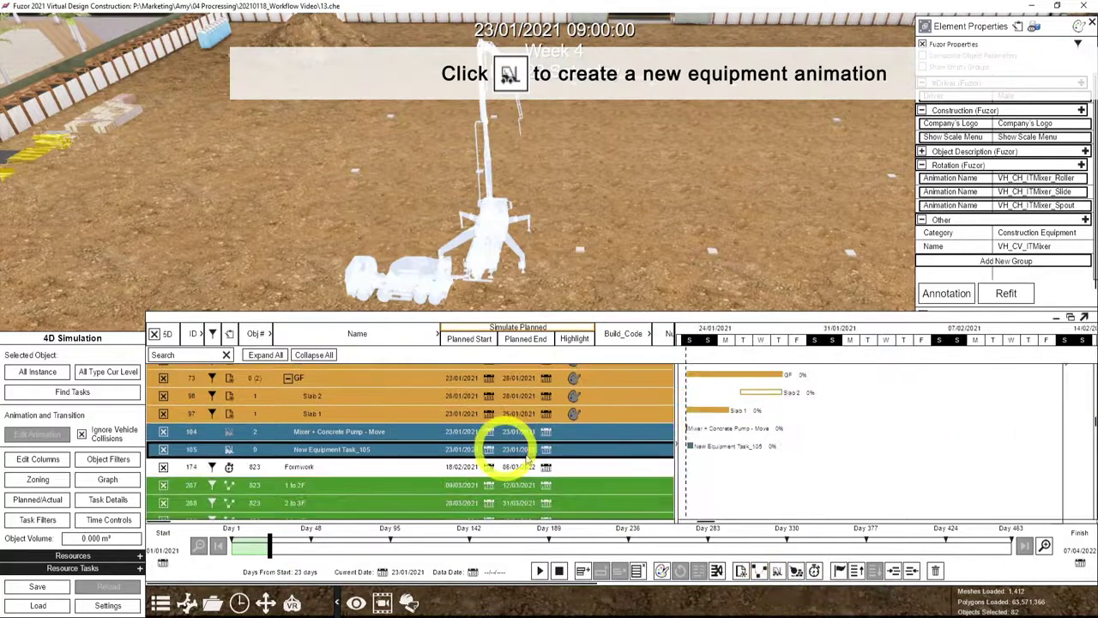
{"action": "left_click", "coordinate": [777, 571]}
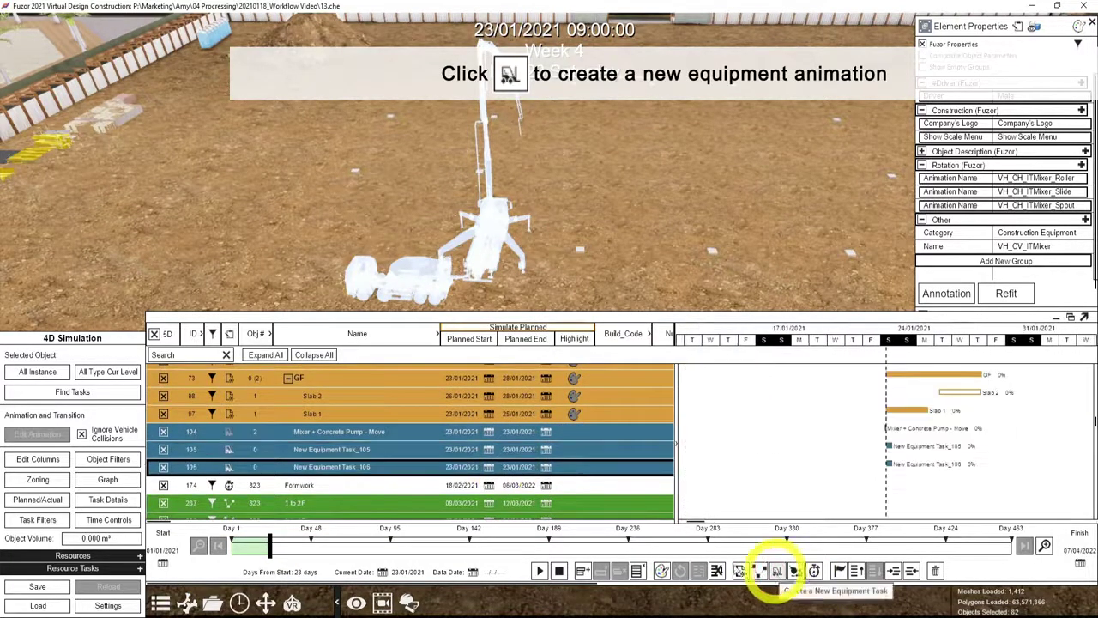
{"action": "left_click", "coordinate": [331, 452]}
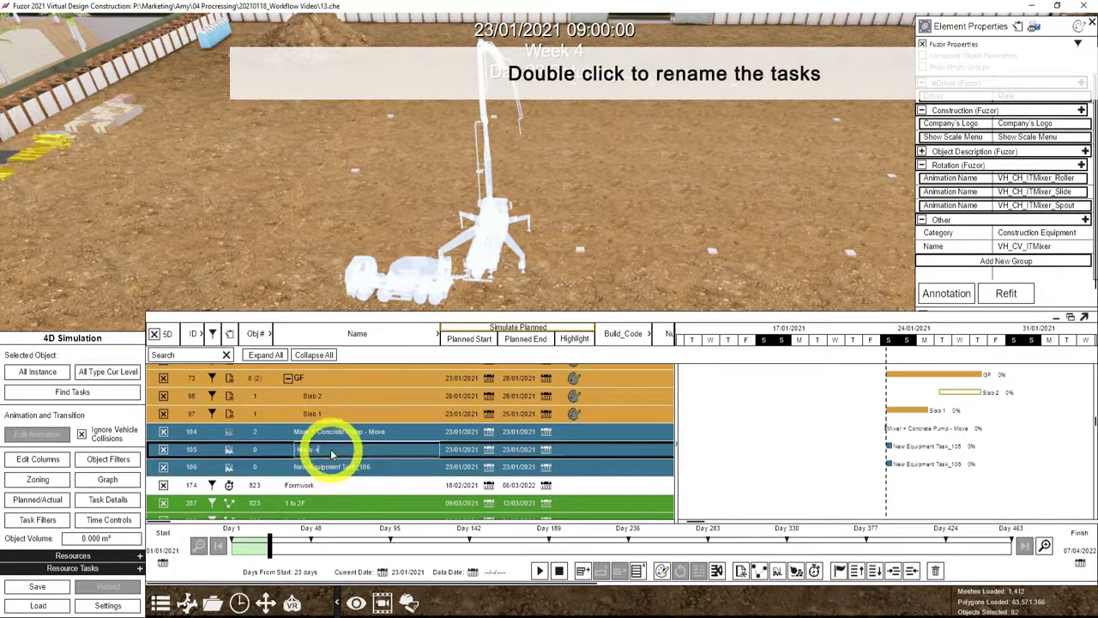
Rename New Equipment Task_105 to 'Mixer + Concrete Pump - Rotate'.
{"action": "type", "text": "Concrete Pump - Rotate"}
{"action": "double_click", "coordinate": [346, 467]}
{"action": "type", "text": "Mixer + Concrete Pump"}
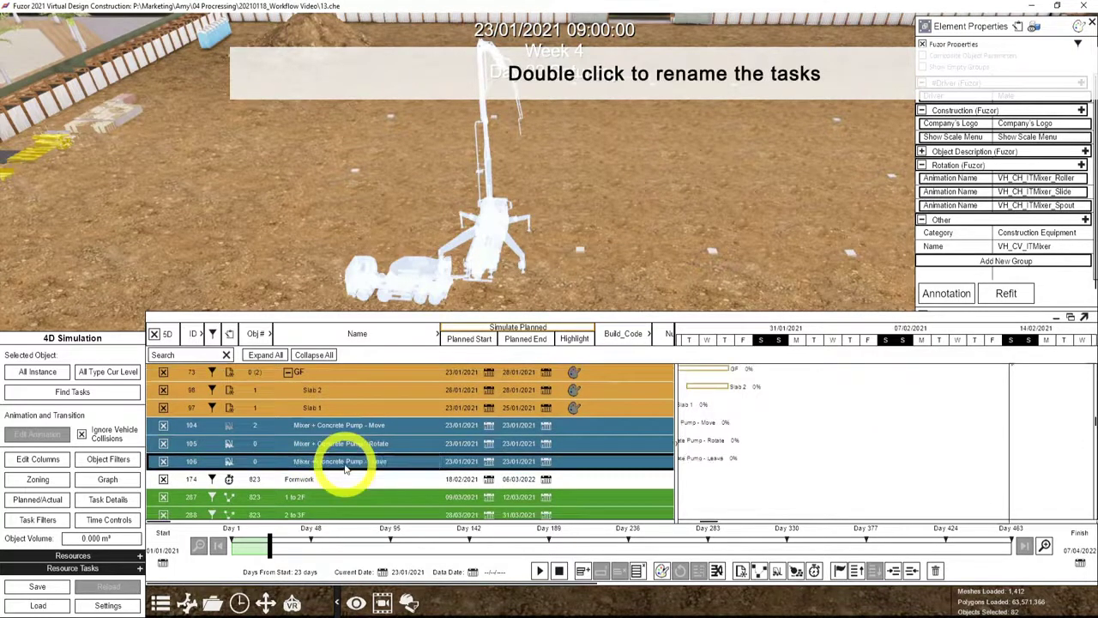
Set the Rotate and Leave tasks' dates, with Leave starting and finishing on 25/01/2021.
{"action": "left_click", "coordinate": [488, 446]}
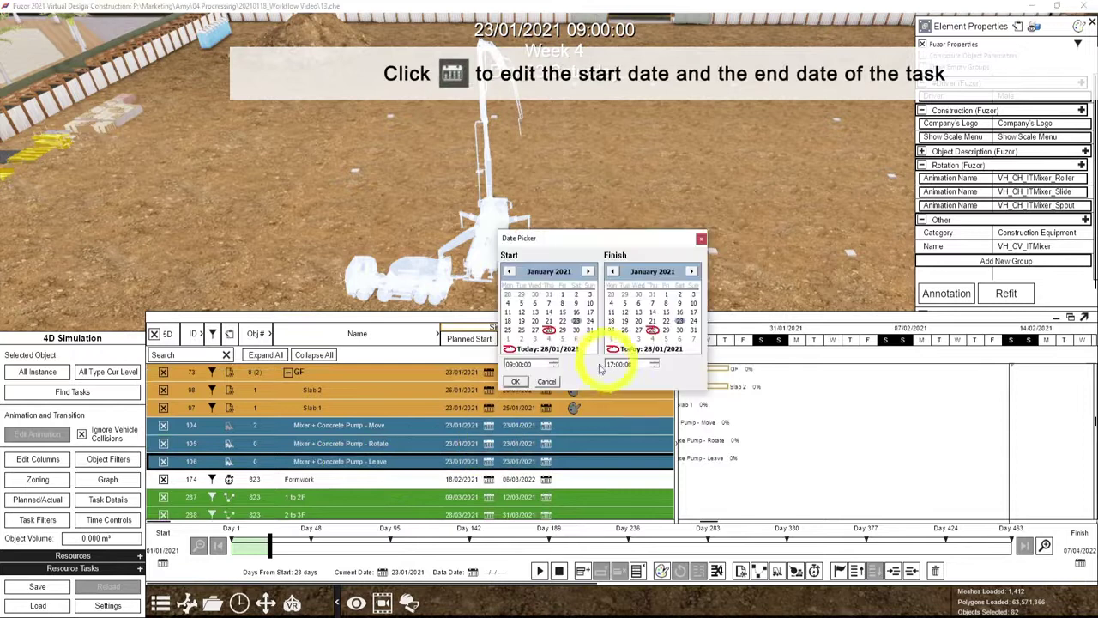
{"action": "left_click", "coordinate": [519, 381]}
{"action": "left_click", "coordinate": [490, 461]}
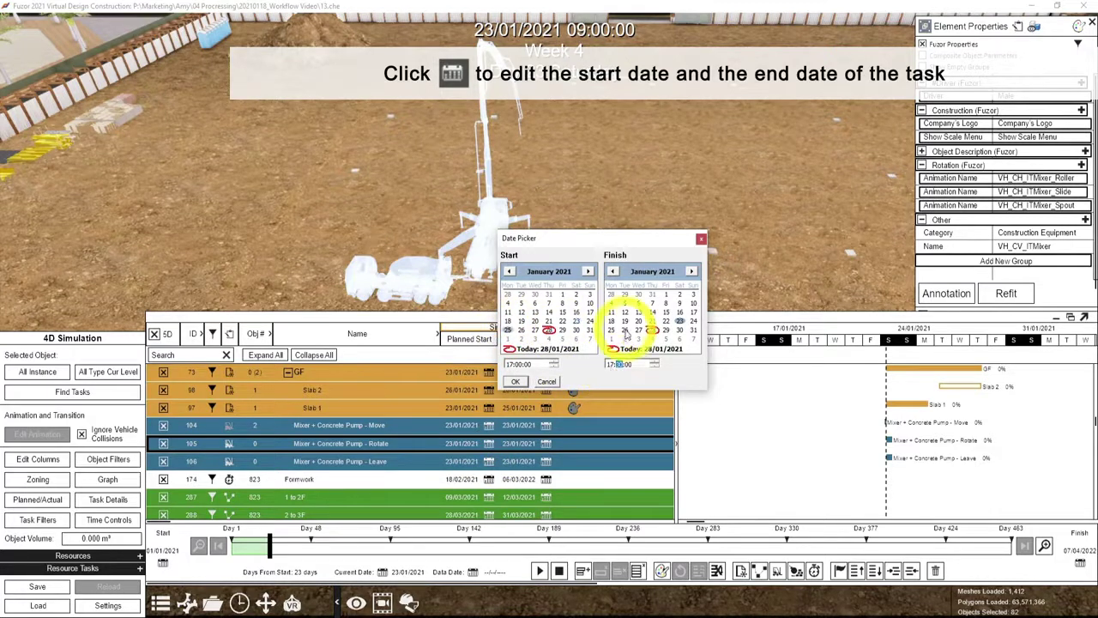
{"action": "left_click", "coordinate": [515, 383]}
{"action": "left_click", "coordinate": [545, 461]}
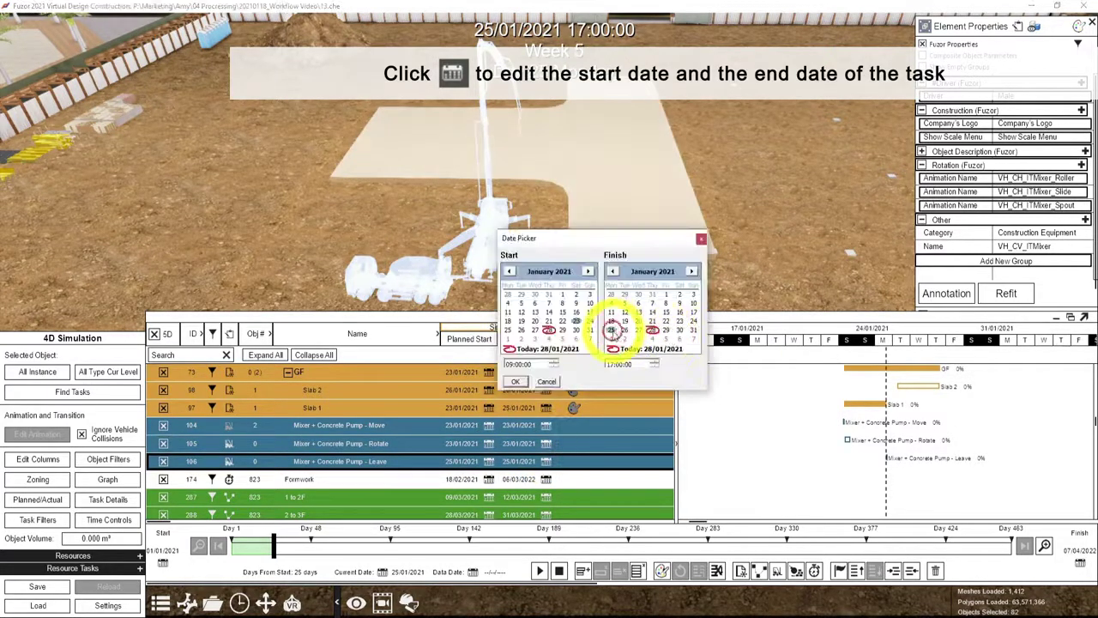
{"action": "left_click", "coordinate": [516, 383]}
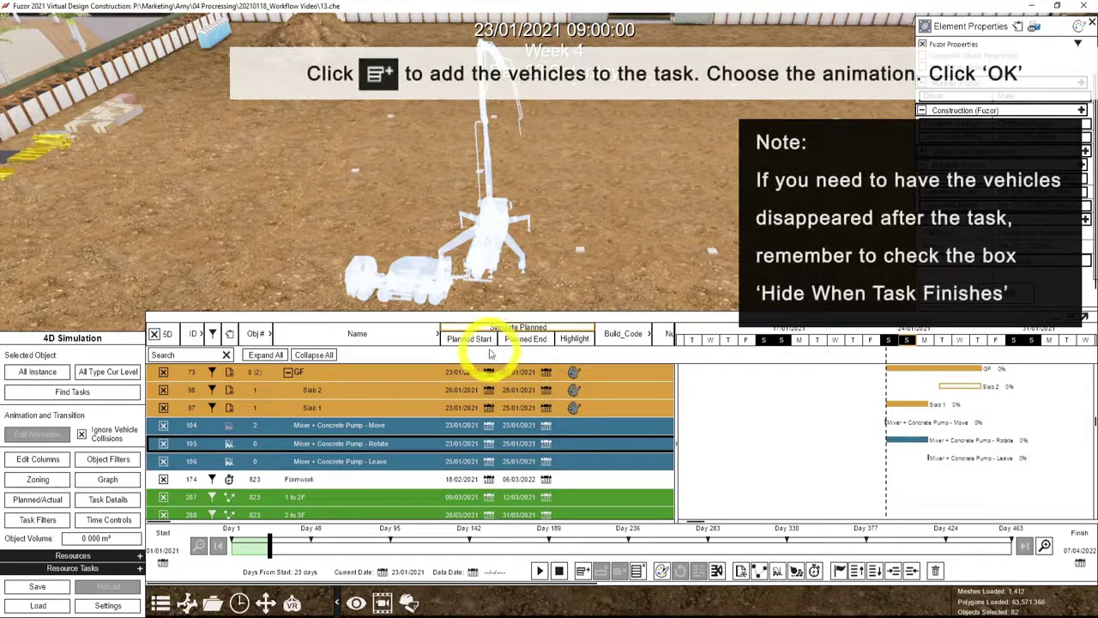
Add the pump and mixer to the Rotate task with their Rotate animations.
{"action": "left_click", "coordinate": [583, 573]}
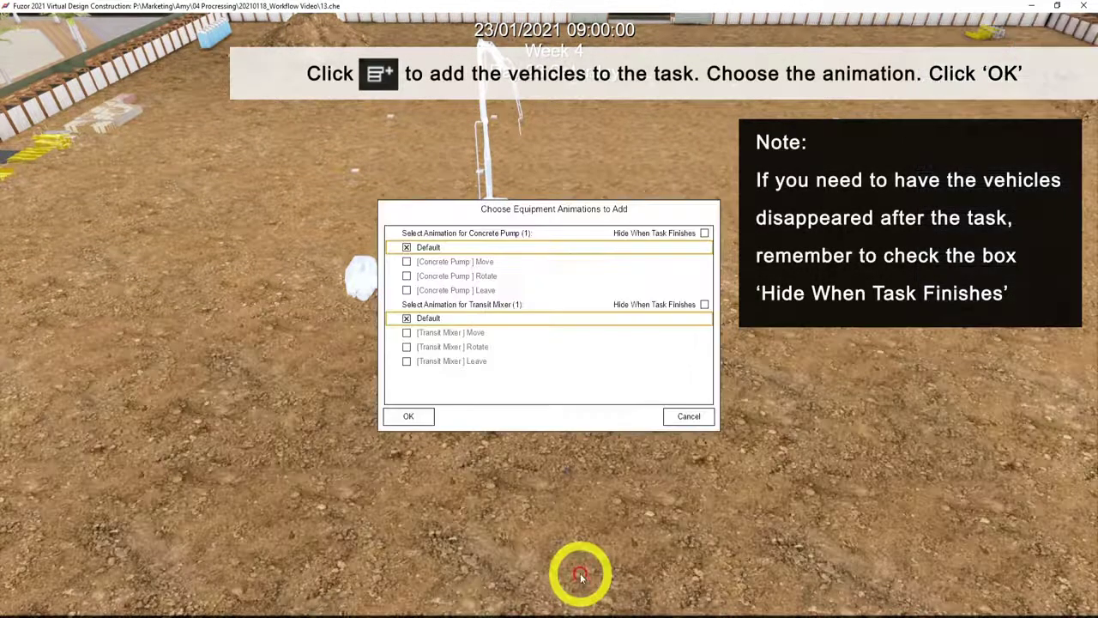
{"action": "left_click", "coordinate": [494, 277]}
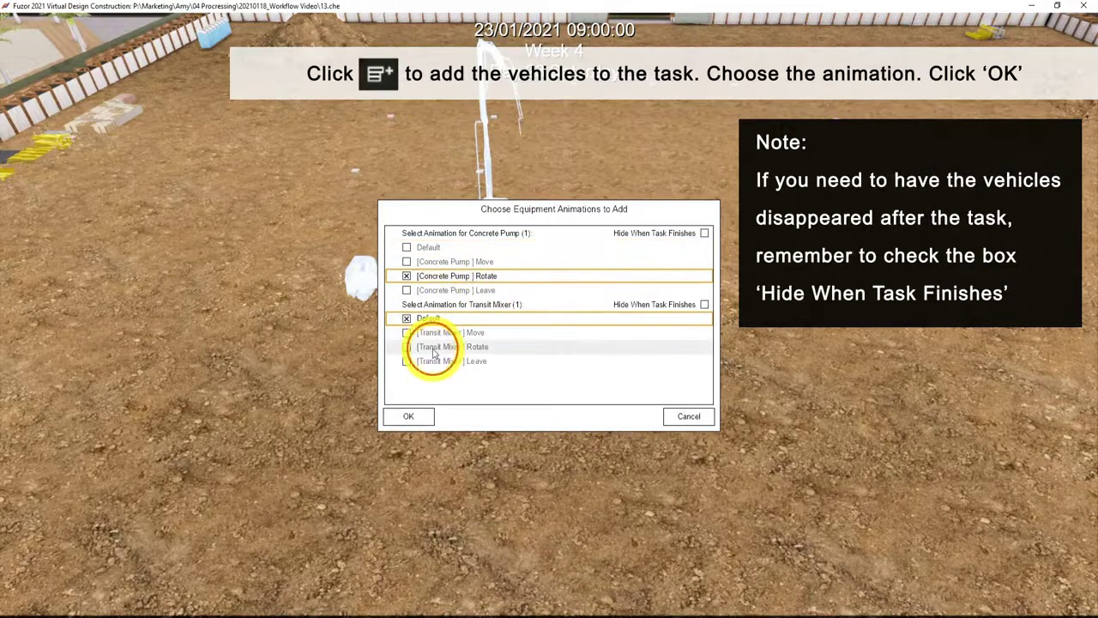
{"action": "left_click", "coordinate": [407, 346]}
{"action": "left_click", "coordinate": [412, 418]}
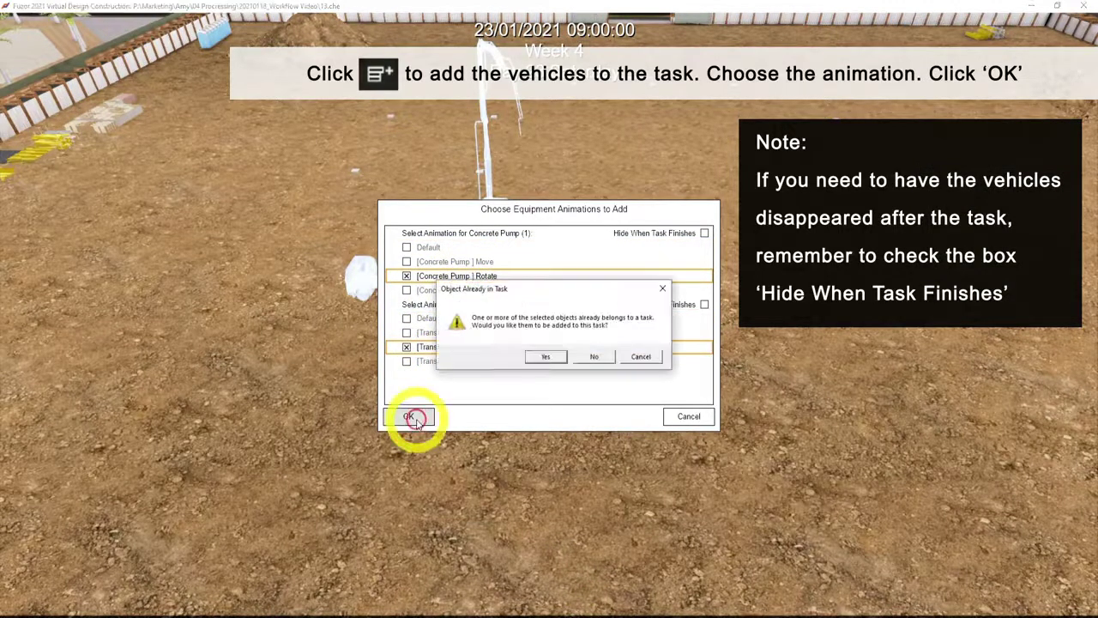
{"action": "left_click", "coordinate": [553, 361]}
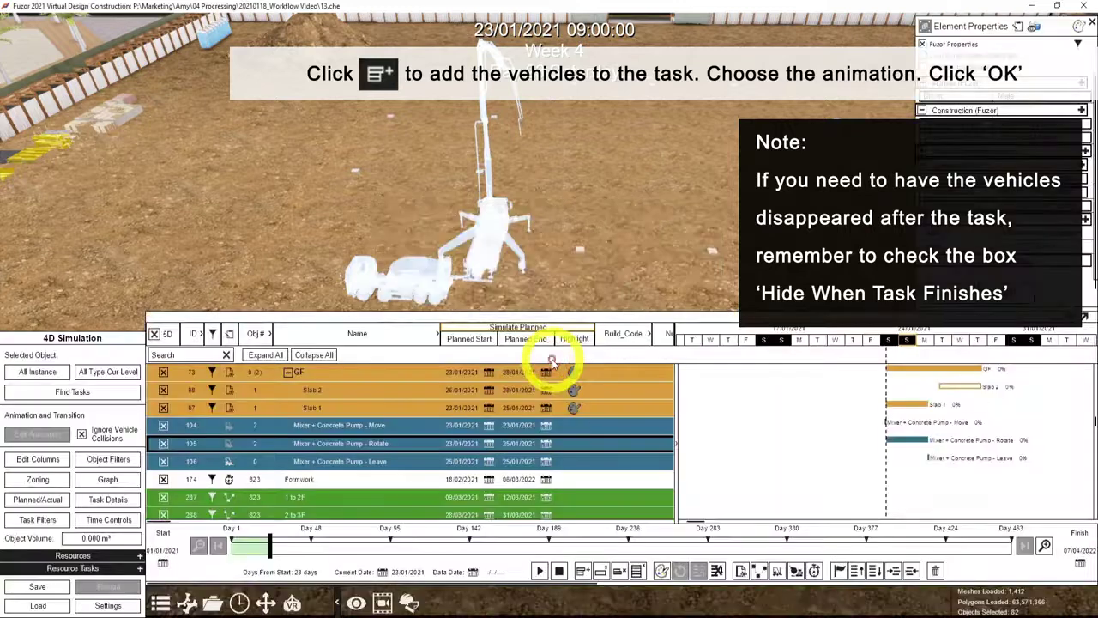
Add both vehicles to the Leave task with Leave animations, hidden when it finishes.
{"action": "left_click", "coordinate": [411, 464]}
{"action": "left_click", "coordinate": [583, 572]}
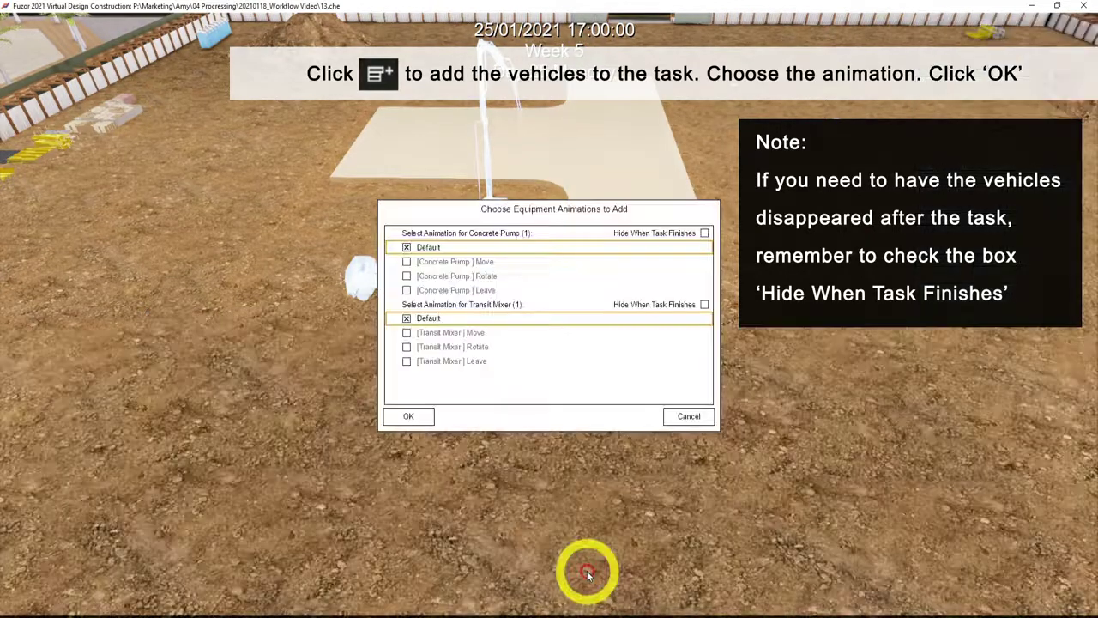
{"action": "left_click", "coordinate": [478, 362]}
{"action": "left_click", "coordinate": [482, 290]}
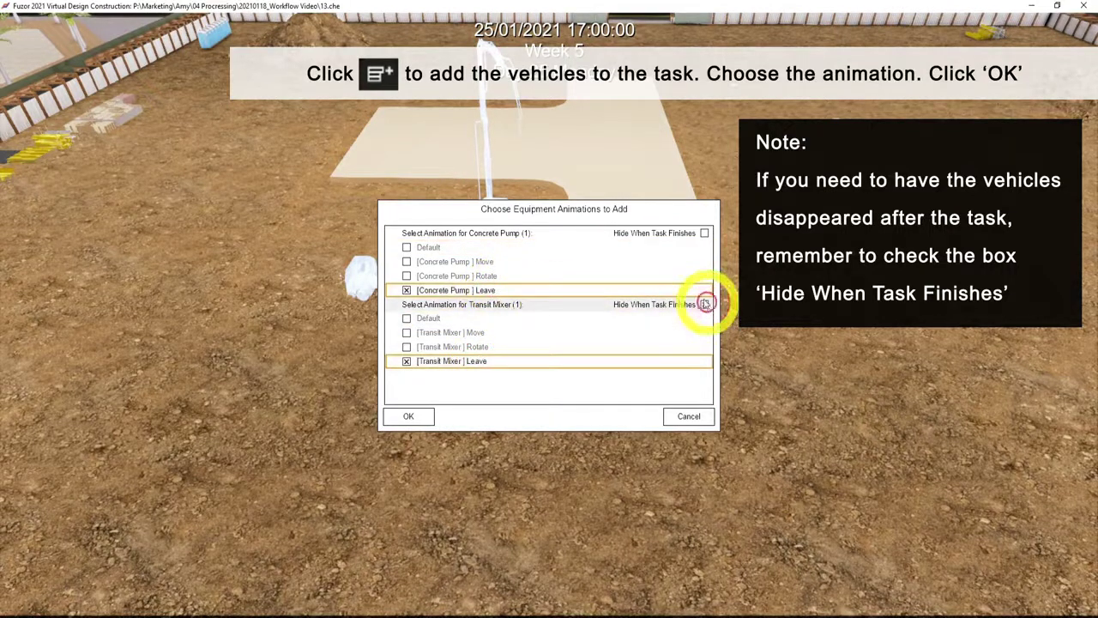
{"action": "left_click", "coordinate": [704, 304]}
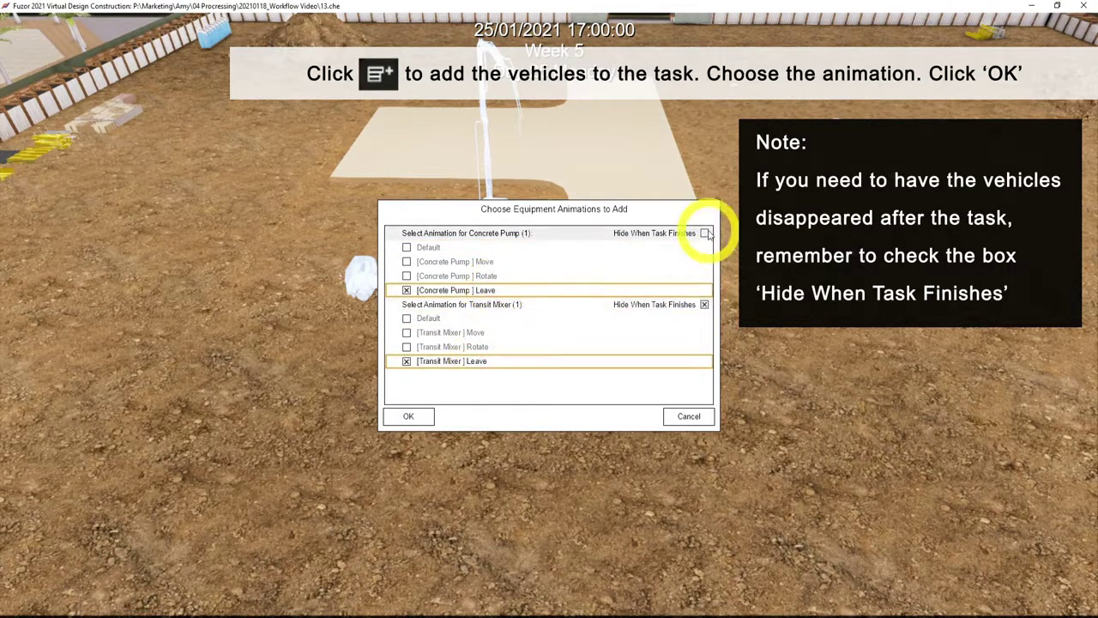
{"action": "left_click", "coordinate": [410, 417]}
{"action": "left_click", "coordinate": [563, 356]}
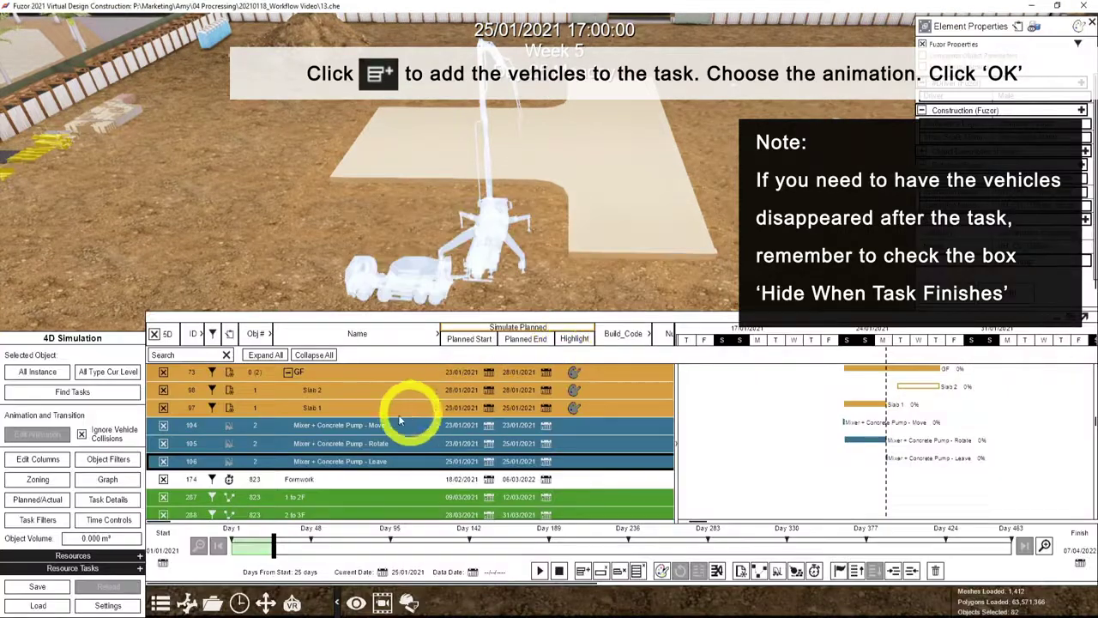
{"action": "left_click", "coordinate": [375, 432]}
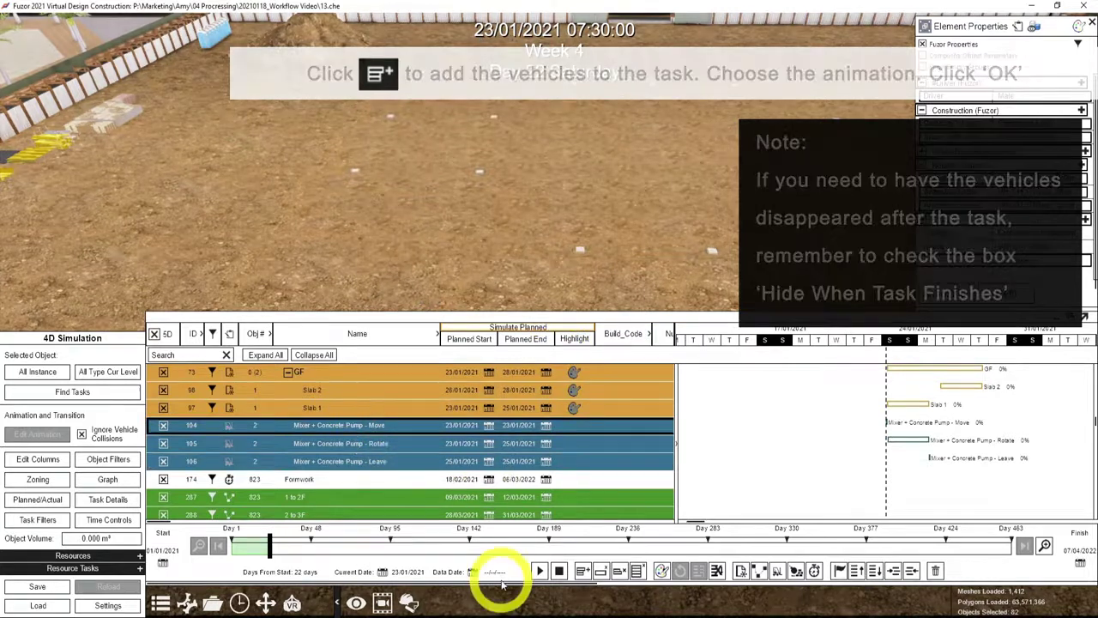
Play the pump-and-mixer 4D sequence through to 25/01/2021 17:00, then pause.
{"action": "left_click", "coordinate": [539, 571]}
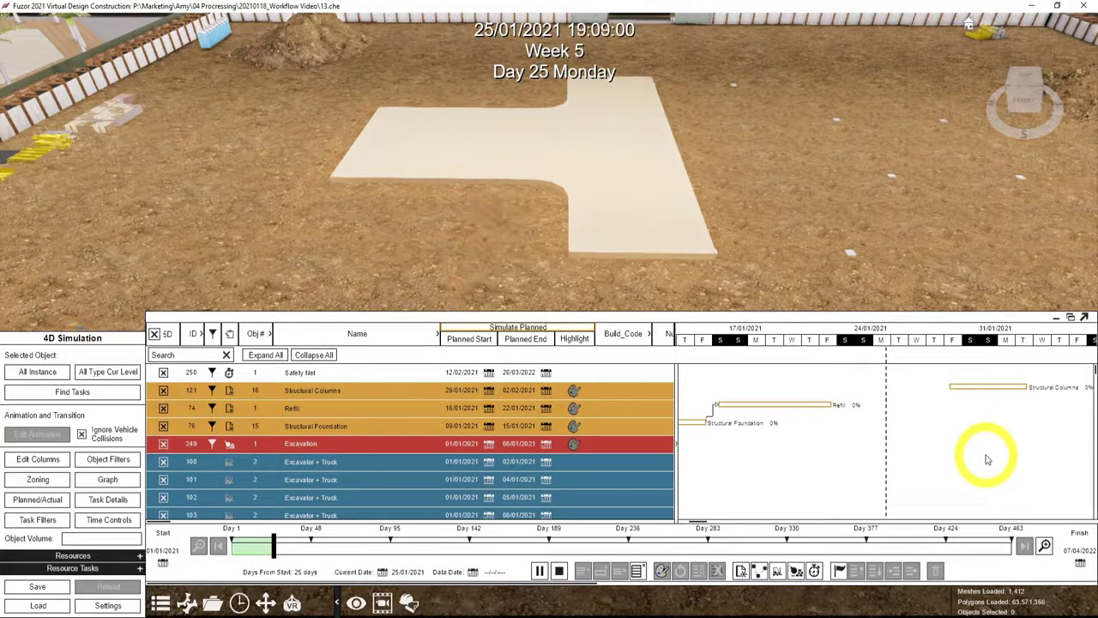
{"action": "left_click", "coordinate": [541, 573]}
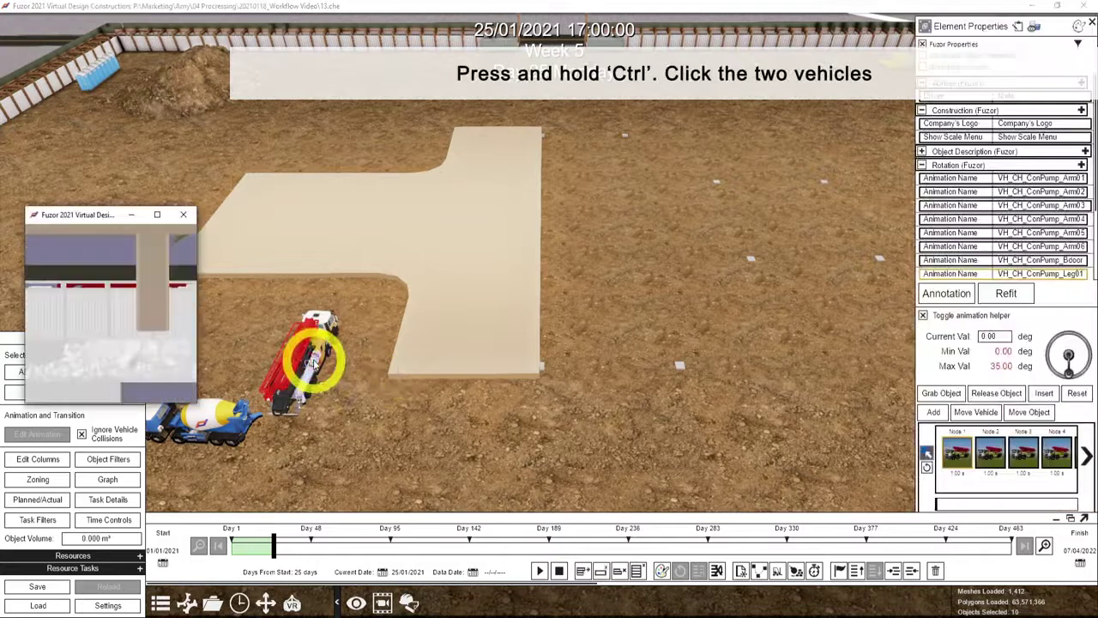
Copy the selected mixer and concrete pump and place the copied pair right of the cross-shaped slab.
{"action": "left_click", "coordinate": [239, 409], "text": "ctrl"}
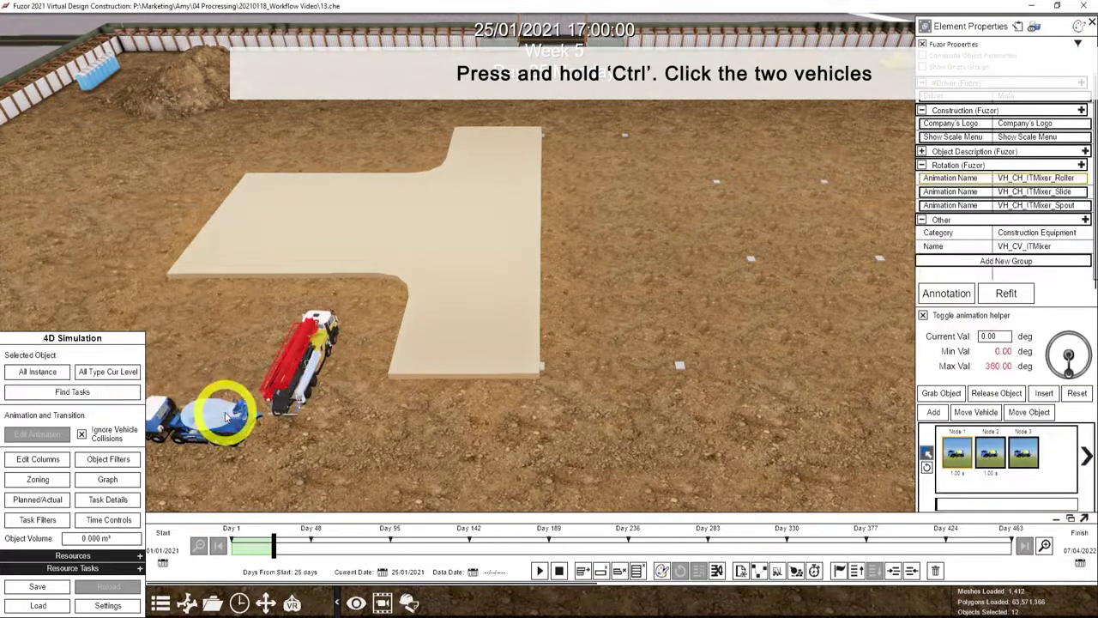
{"action": "key", "text": "ctrl+c"}
{"action": "key", "text": "ctrl+v"}
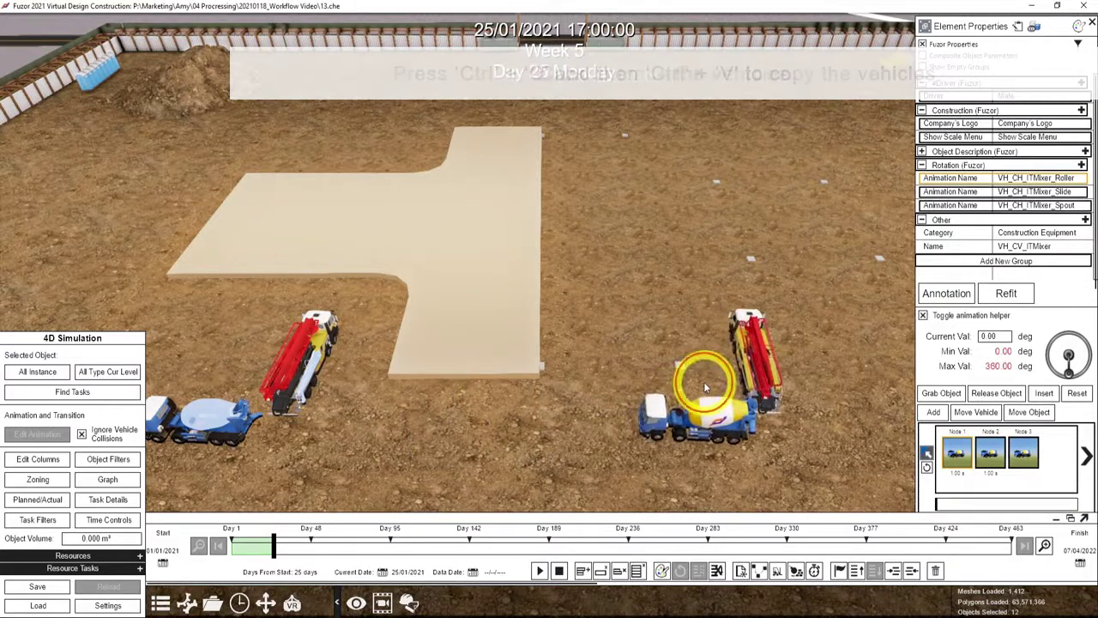
{"action": "left_click", "coordinate": [703, 382]}
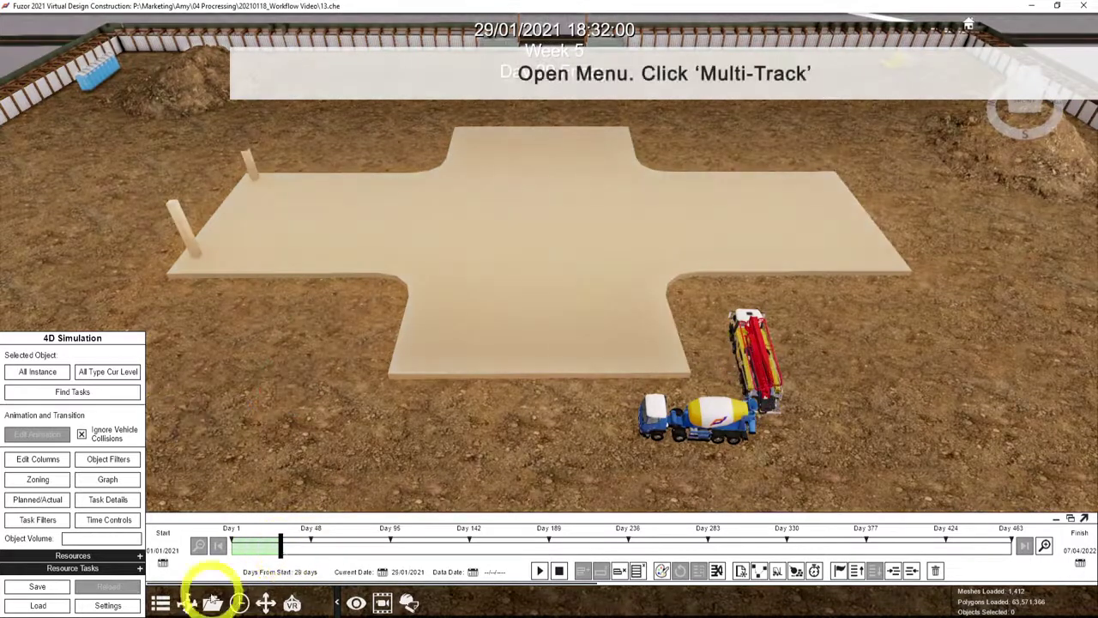
{"action": "left_click", "coordinate": [161, 602]}
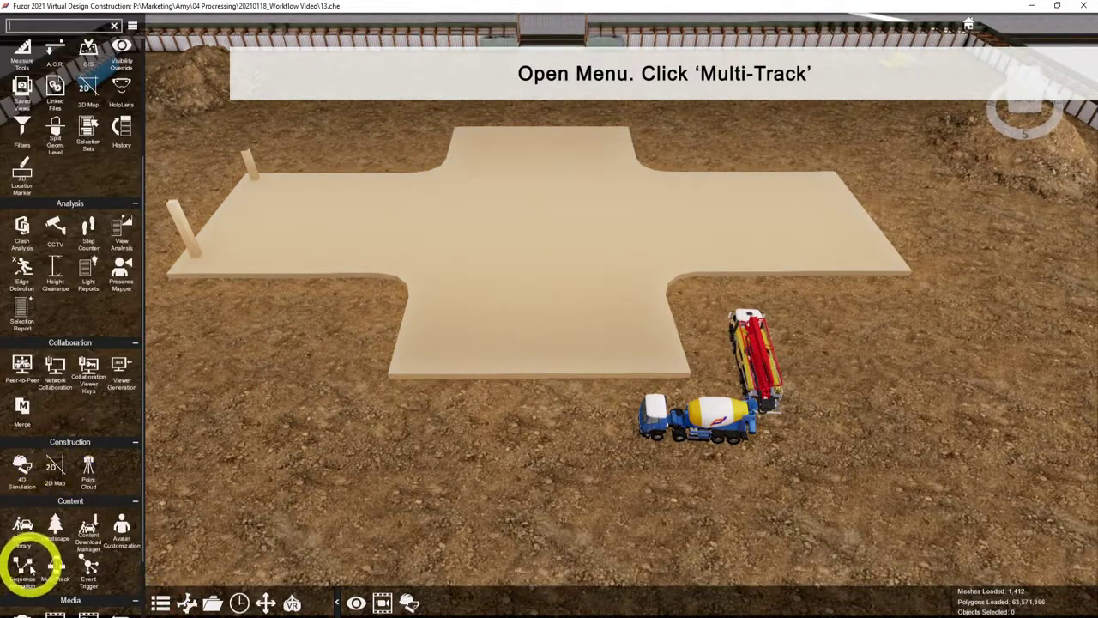
Select the Concrete Pump multi-track animation and preview its Rotate track across its full length.
{"action": "left_click", "coordinate": [56, 568]}
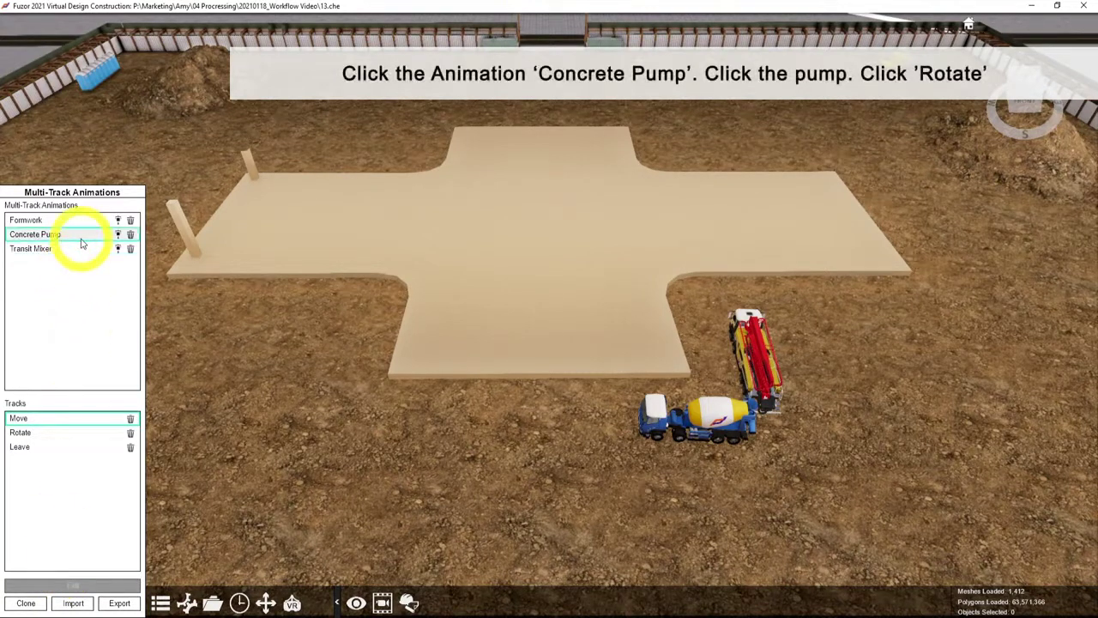
{"action": "left_click", "coordinate": [749, 348]}
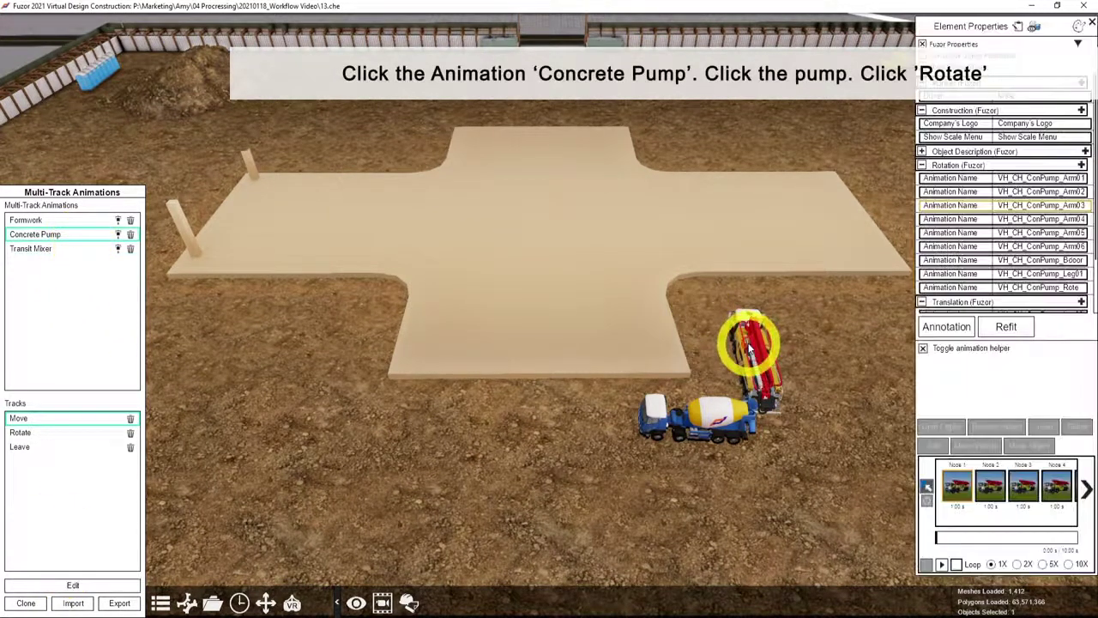
{"action": "left_click", "coordinate": [47, 439]}
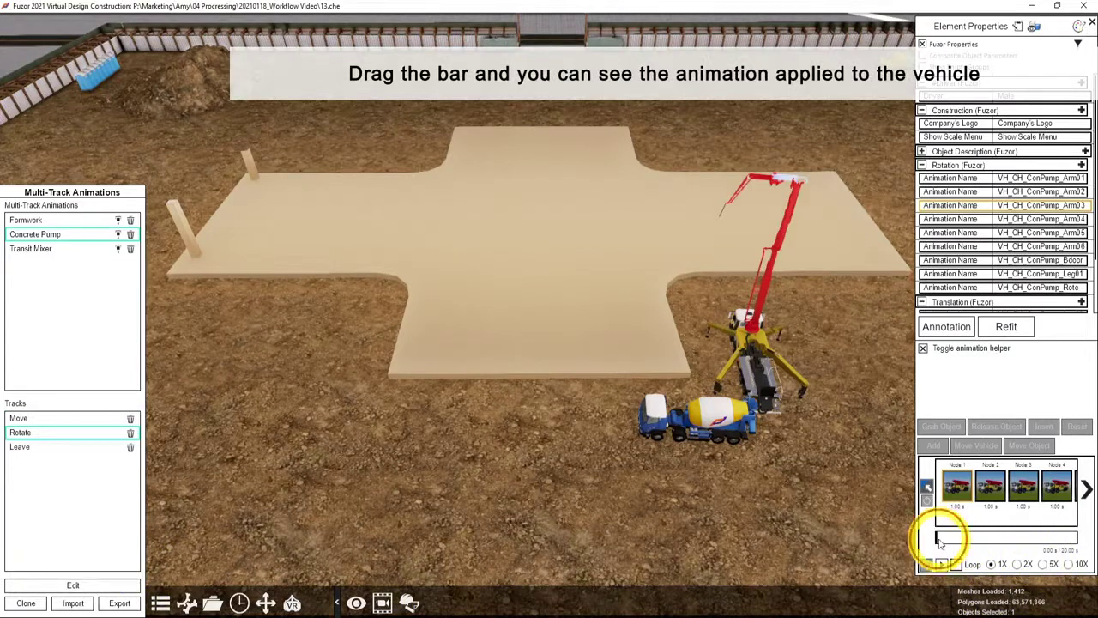
{"action": "left_click_drag", "start_coordinate": [939, 541], "coordinate": [1051, 530]}
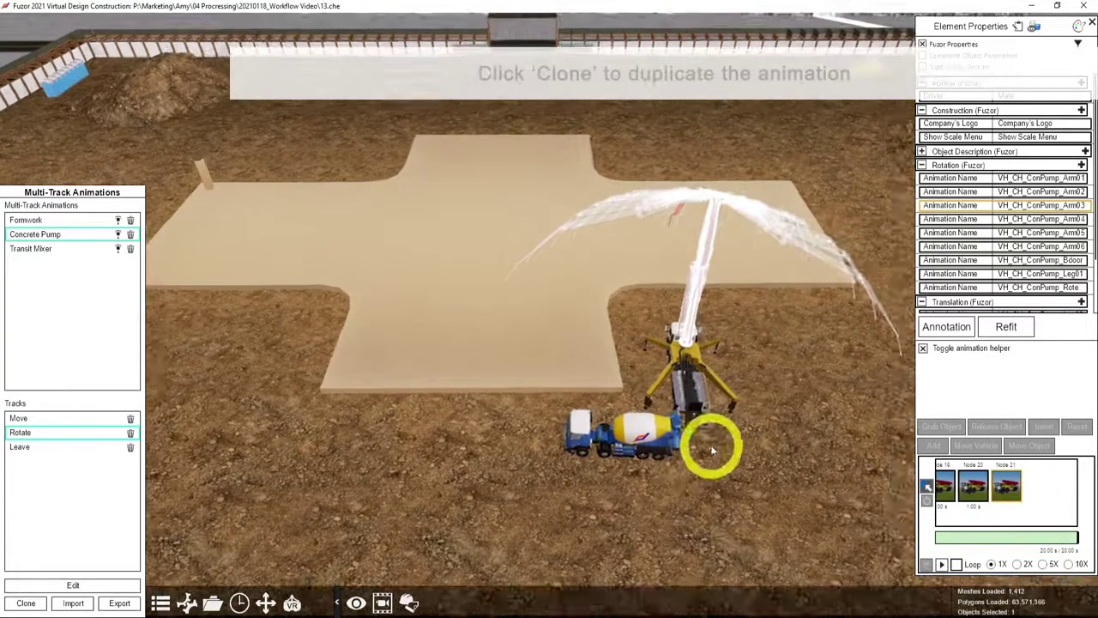
Clone the pump's Rotate track as Rotate (2) and adjust the boom's base rotation angle.
{"action": "left_click", "coordinate": [26, 603]}
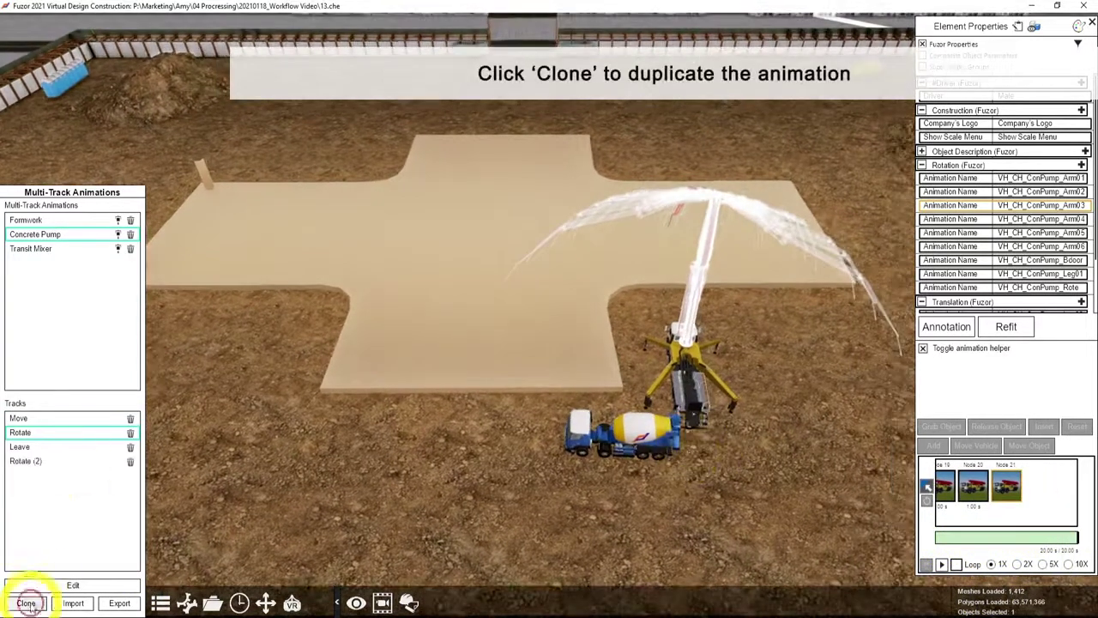
{"action": "left_click", "coordinate": [1030, 485]}
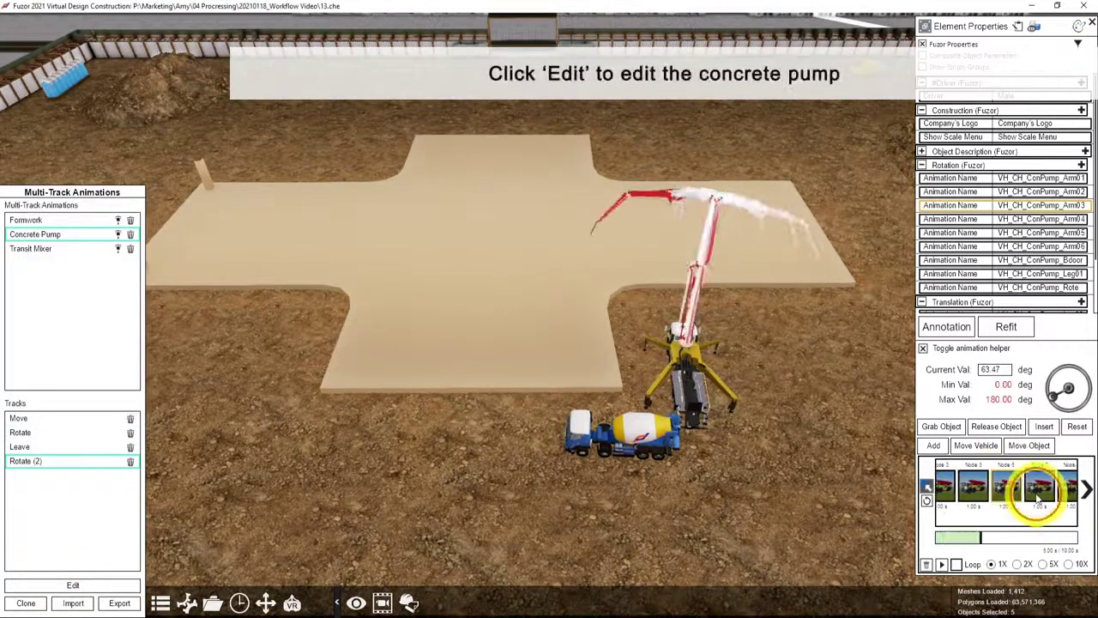
{"action": "left_click_drag", "start_coordinate": [1057, 402], "coordinate": [1054, 404]}
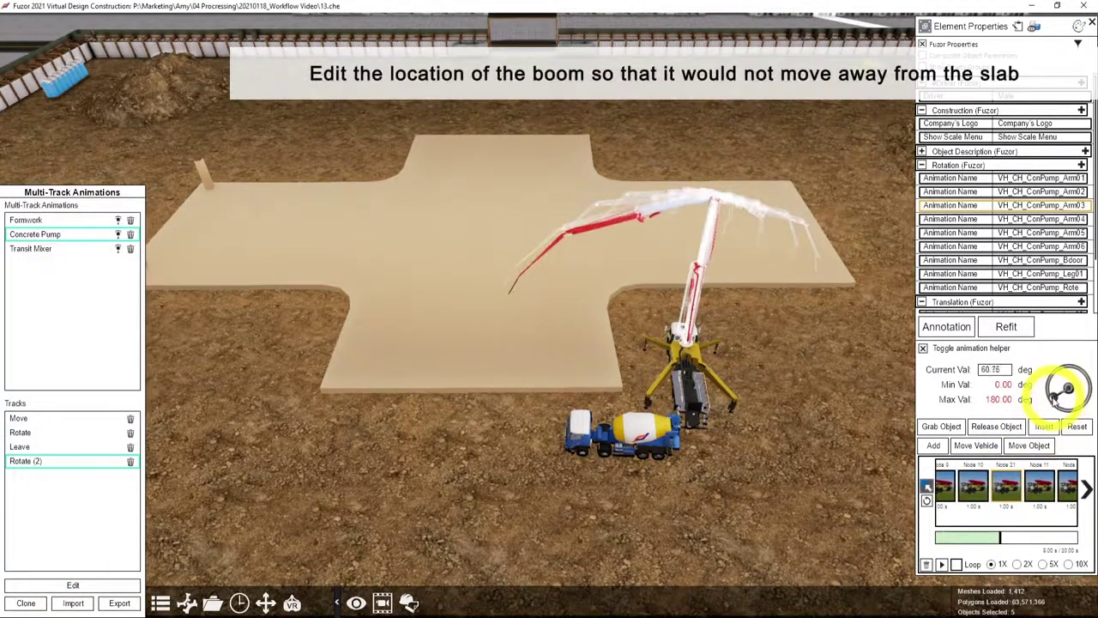
{"action": "left_click", "coordinate": [923, 348]}
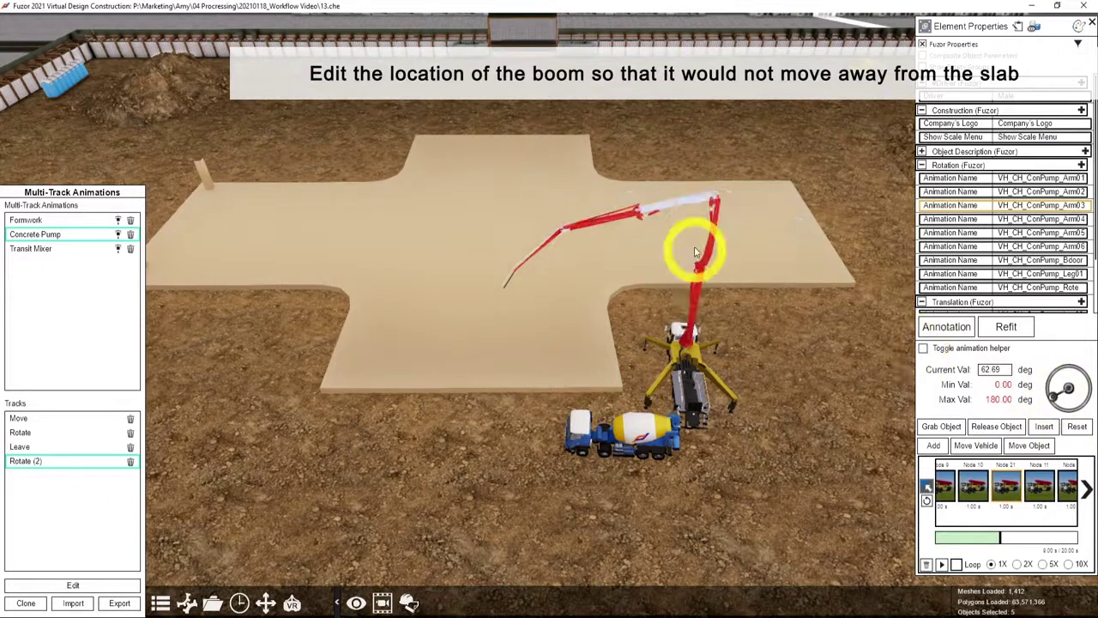
{"action": "left_click", "coordinate": [1038, 287]}
{"action": "mouse_move", "coordinate": [1072, 347]}
{"action": "left_mouse_down"}
{"action": "mouse_move", "coordinate": [1073, 386]}
{"action": "mouse_move", "coordinate": [1088, 388]}
{"action": "left_mouse_up"}
{"action": "left_click", "coordinate": [924, 348]}
Add a later keyframe swinging the boom further left over the slab, then preview the final frame.
{"action": "left_click", "coordinate": [1041, 489]}
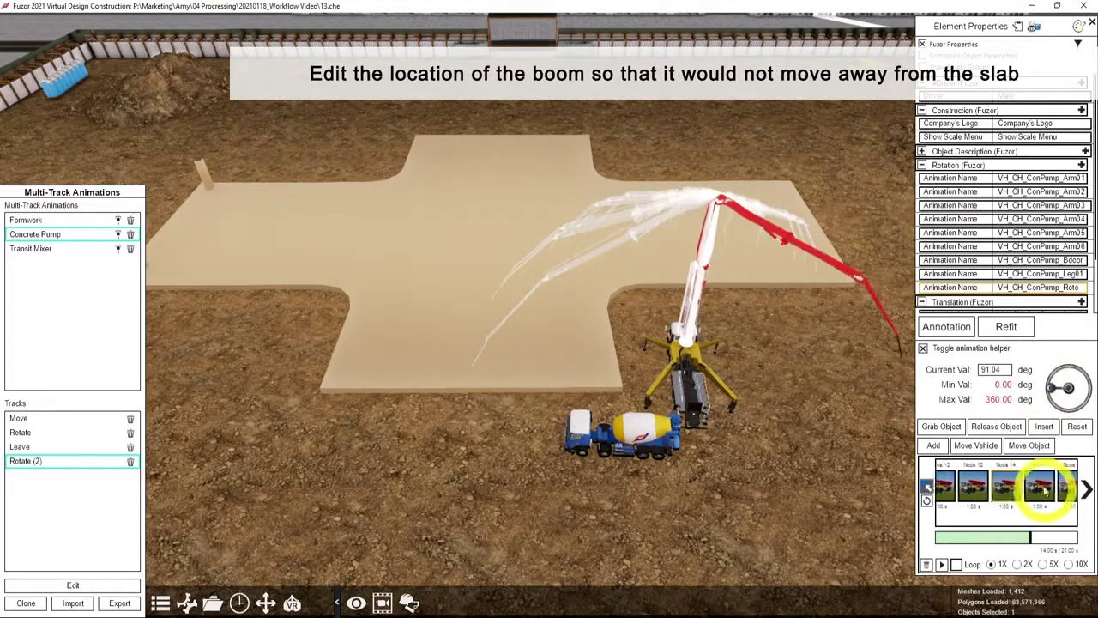
{"action": "left_click", "coordinate": [1044, 426]}
{"action": "left_click", "coordinate": [1040, 484]}
{"action": "left_click_drag", "start_coordinate": [1071, 367], "coordinate": [1081, 388]}
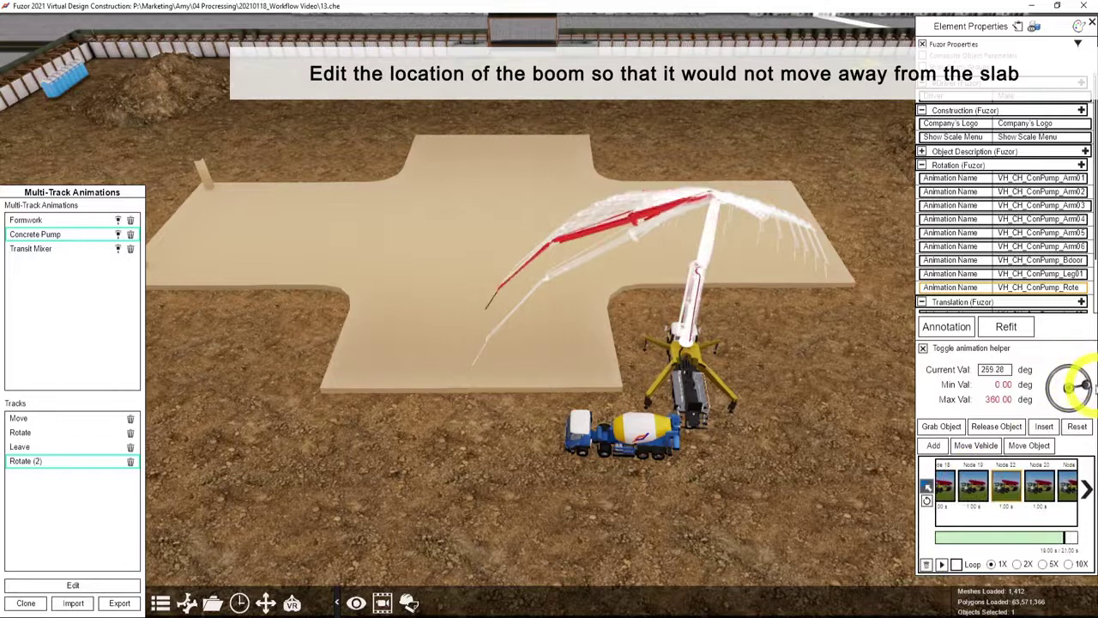
{"action": "left_click", "coordinate": [923, 347]}
{"action": "left_click", "coordinate": [1045, 538]}
{"action": "left_click_drag", "start_coordinate": [1045, 538], "coordinate": [1034, 515]}
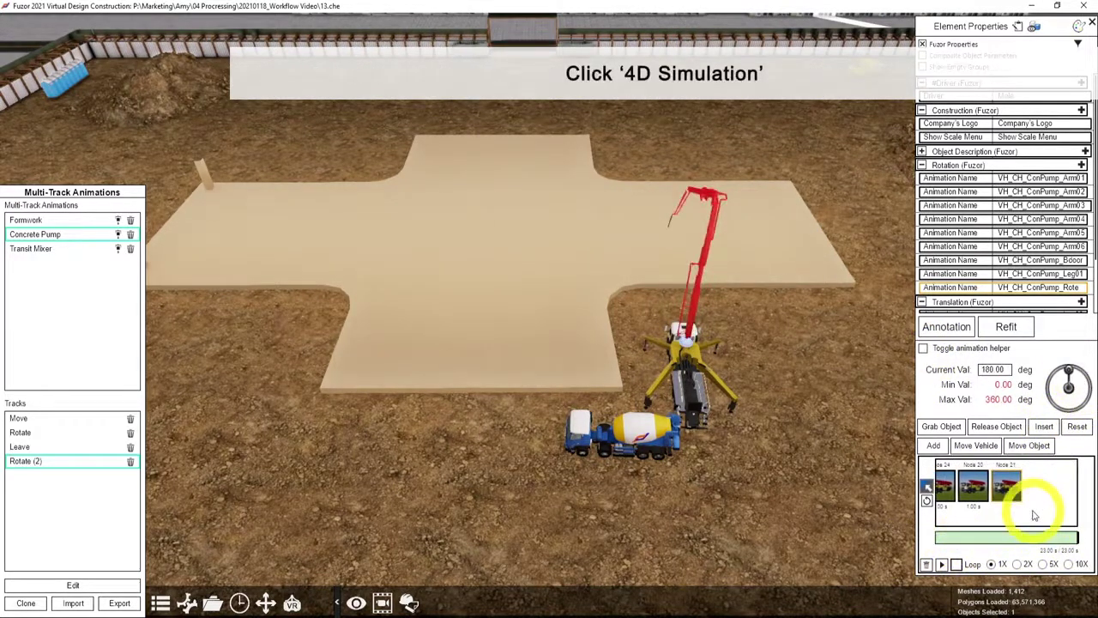
Open the 4D simulation schedule, expand the task list and add three new equipment tasks.
{"action": "left_click", "coordinate": [410, 602]}
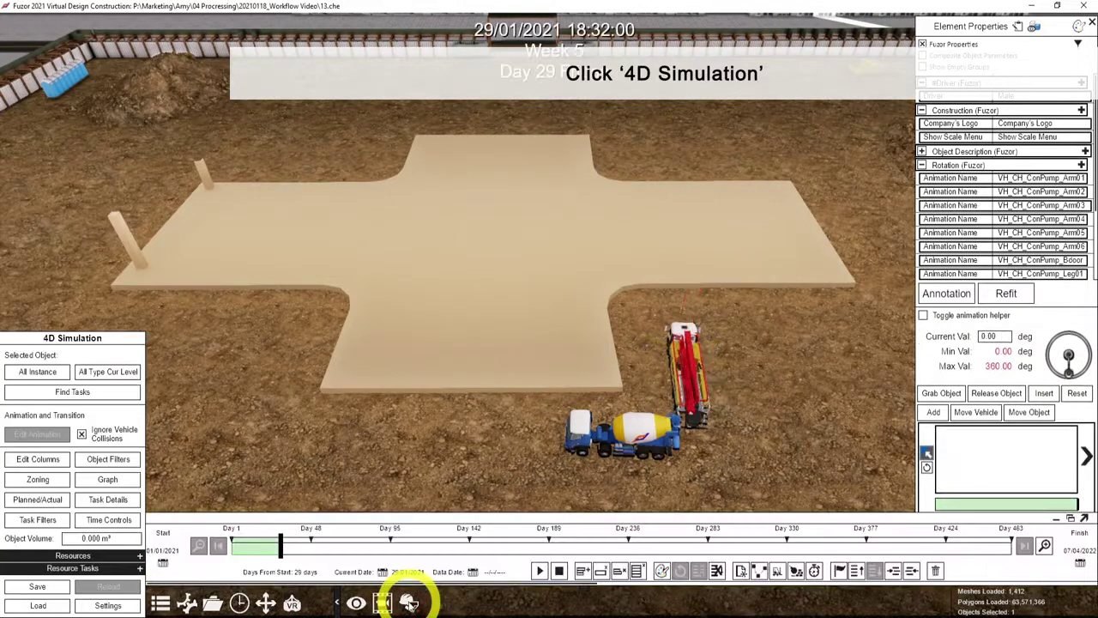
{"action": "left_click", "coordinate": [1072, 522]}
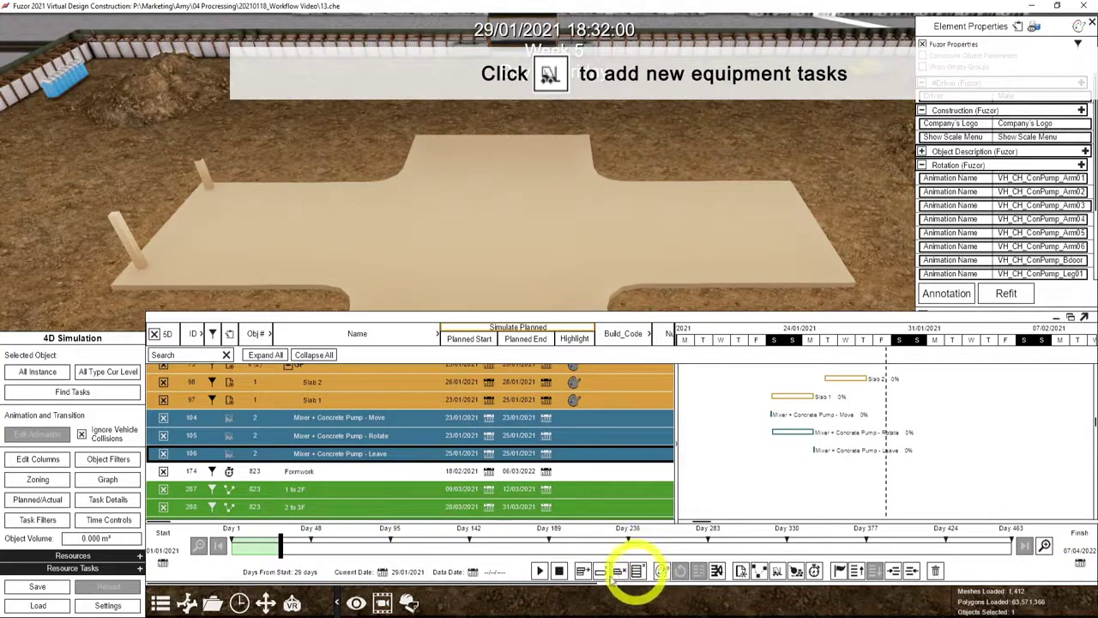
{"action": "left_click", "coordinate": [777, 574]}
{"action": "left_click", "coordinate": [777, 574]}
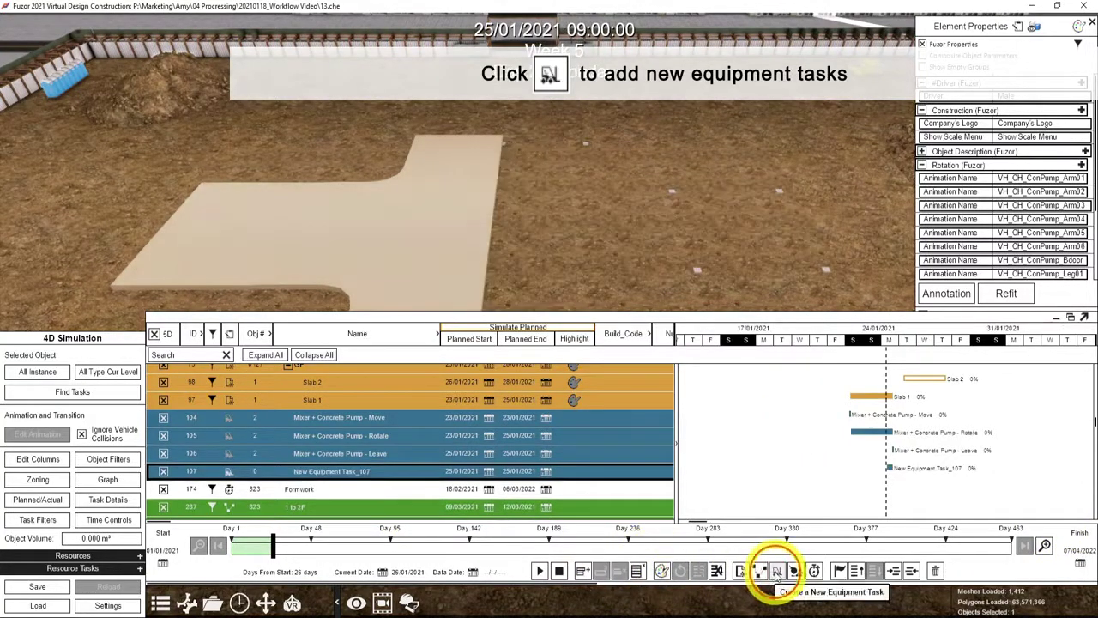
{"action": "left_click", "coordinate": [776, 573]}
Rename the new Move, Rotate and Leave tasks and date them 26/01 to 28/01/2021.
{"action": "double_click", "coordinate": [360, 455]}
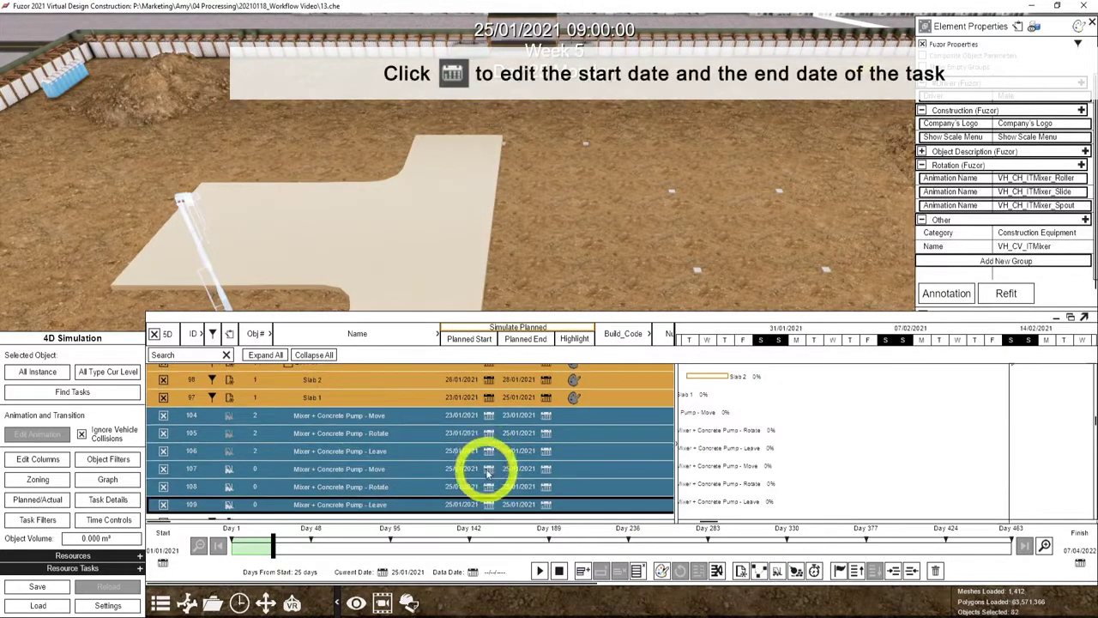
{"action": "left_click", "coordinate": [488, 469]}
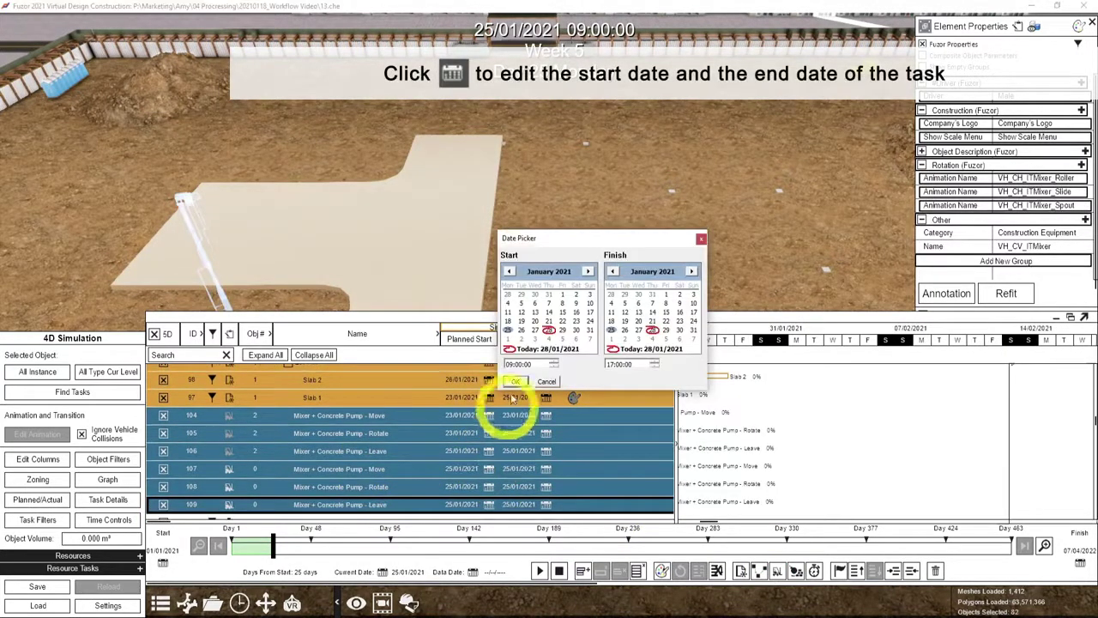
{"action": "left_click", "coordinate": [625, 330]}
{"action": "left_click", "coordinate": [510, 365]}
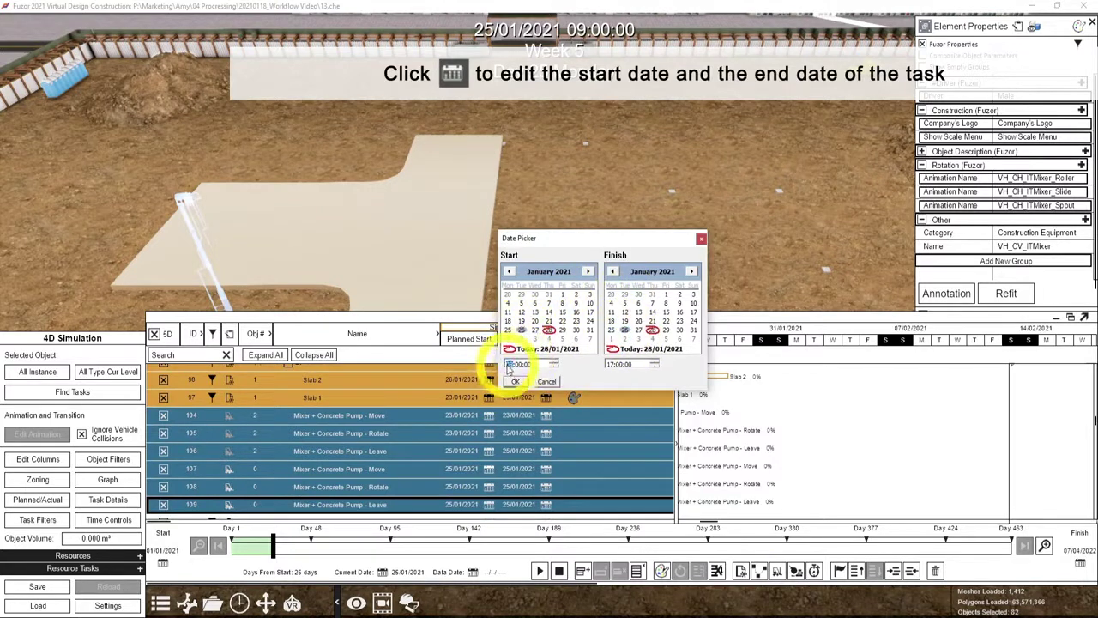
{"action": "left_click", "coordinate": [488, 469]}
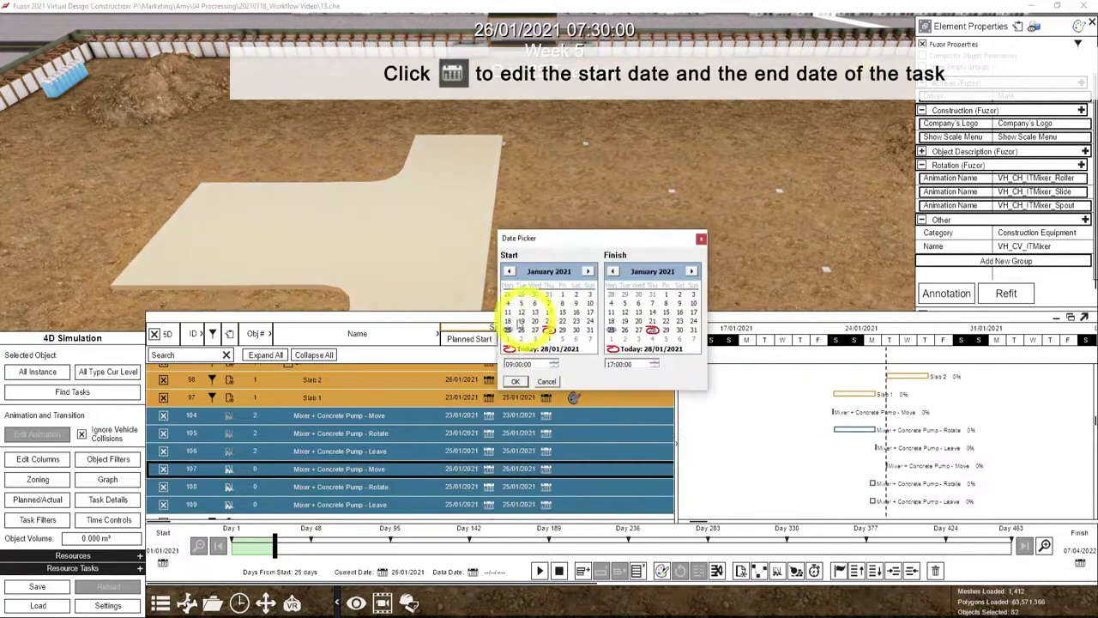
{"action": "left_click", "coordinate": [652, 329]}
{"action": "left_click", "coordinate": [515, 381]}
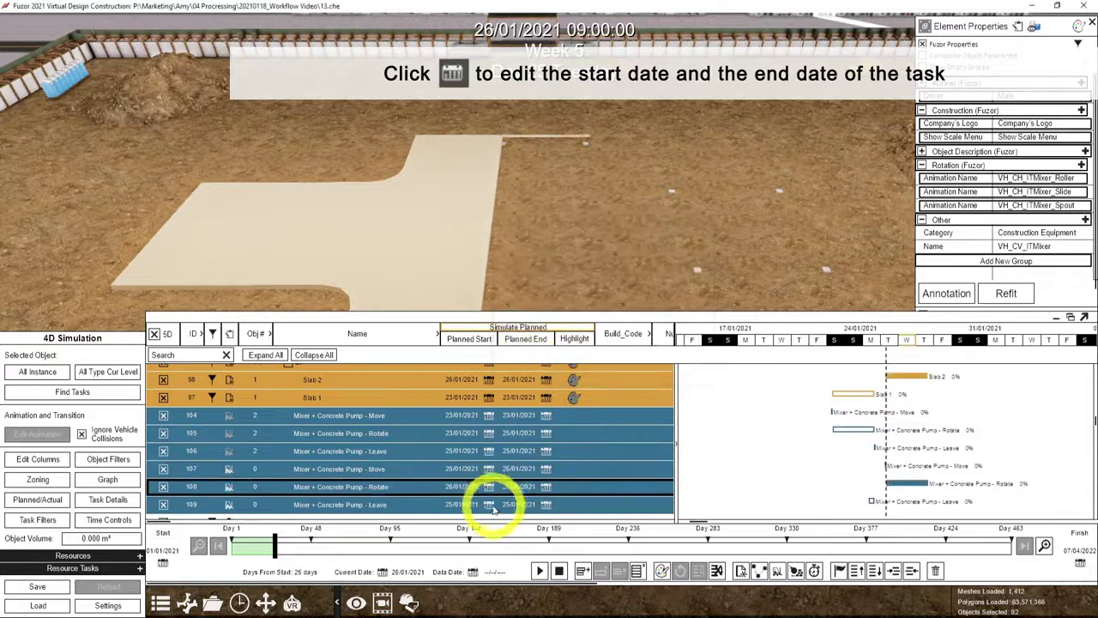
{"action": "left_click", "coordinate": [488, 487]}
{"action": "left_click", "coordinate": [652, 330]}
{"action": "left_click", "coordinate": [510, 364]}
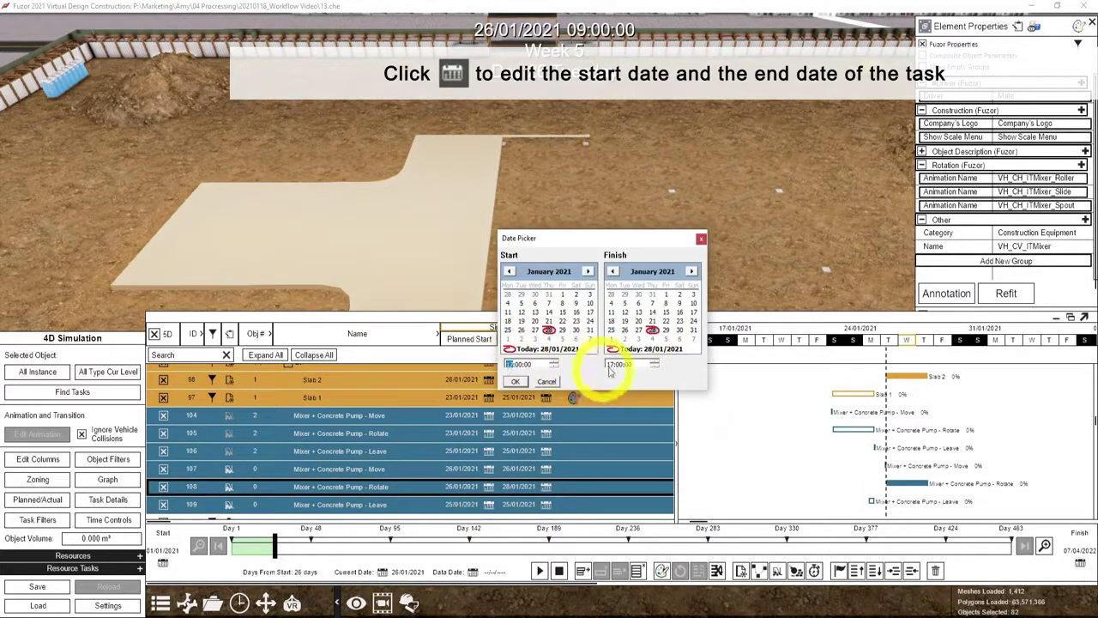
{"action": "left_click", "coordinate": [515, 381]}
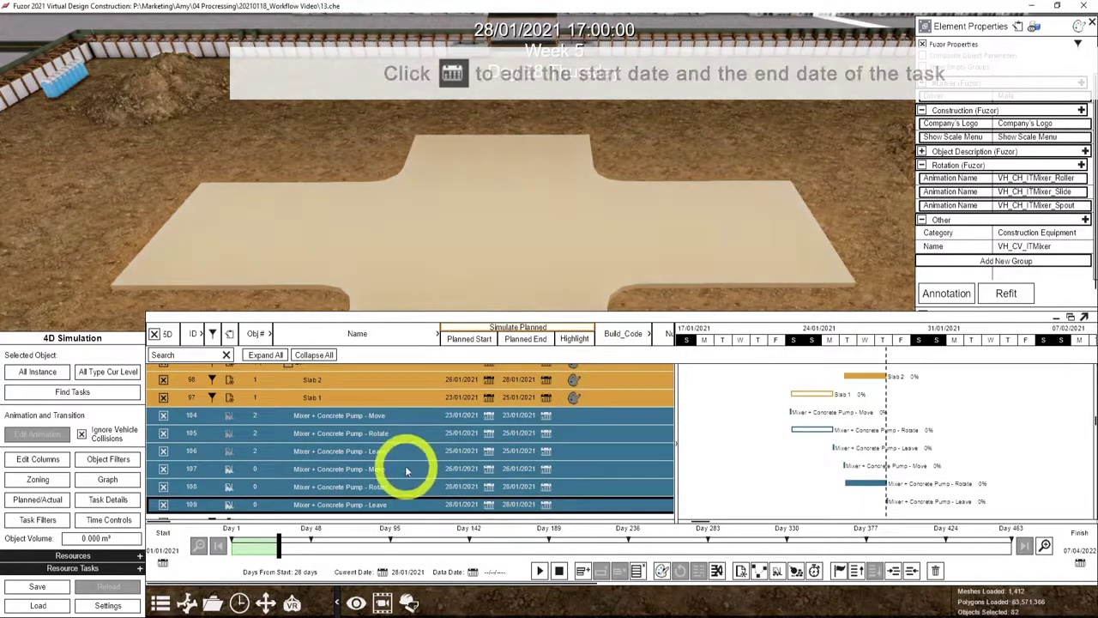
Select the new Move task and copy-paste the mixer and concrete pump.
{"action": "left_click", "coordinate": [405, 465]}
{"action": "key", "text": "ctrl+c"}
{"action": "key", "text": "ctrl+v"}
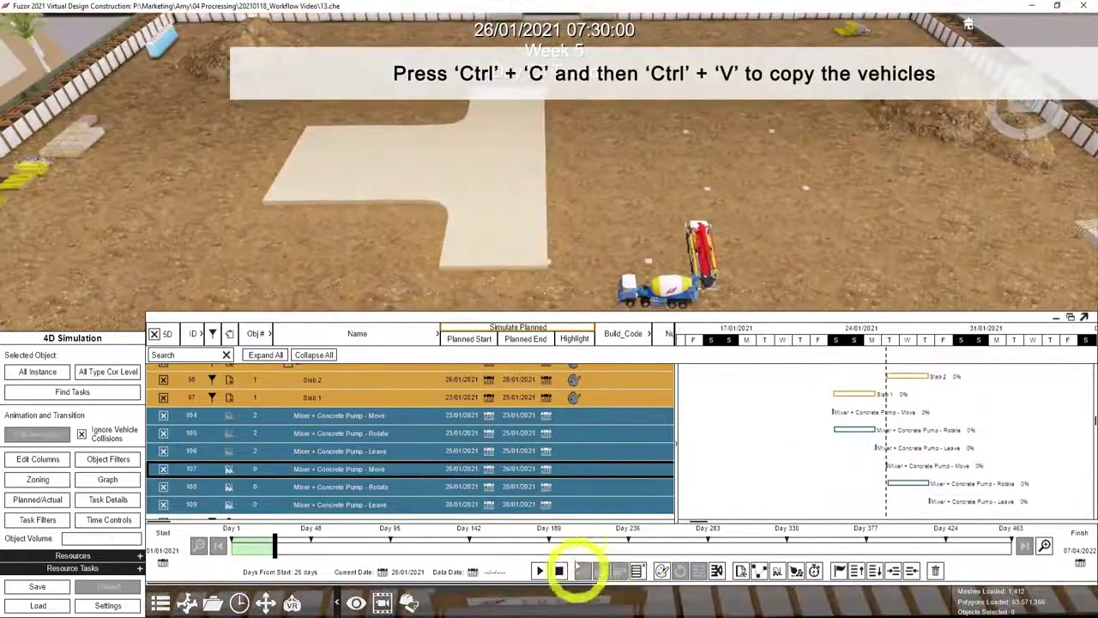
Place the pasted vehicles and add the mixer and pump to the Move task with Move animations.
{"action": "left_click", "coordinate": [669, 288]}
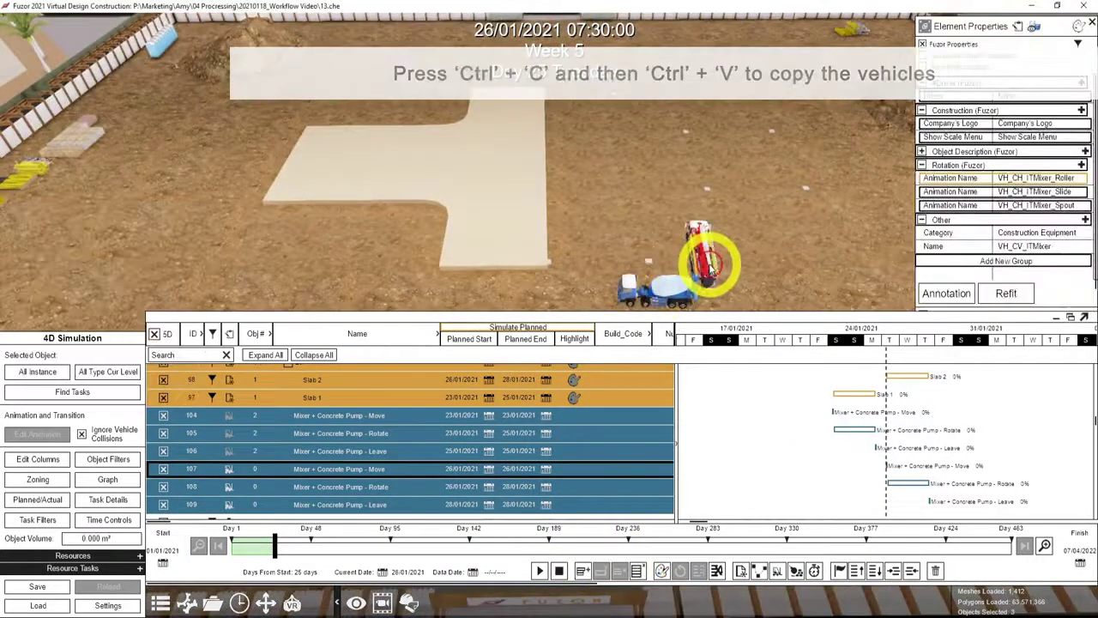
{"action": "left_click", "coordinate": [583, 572]}
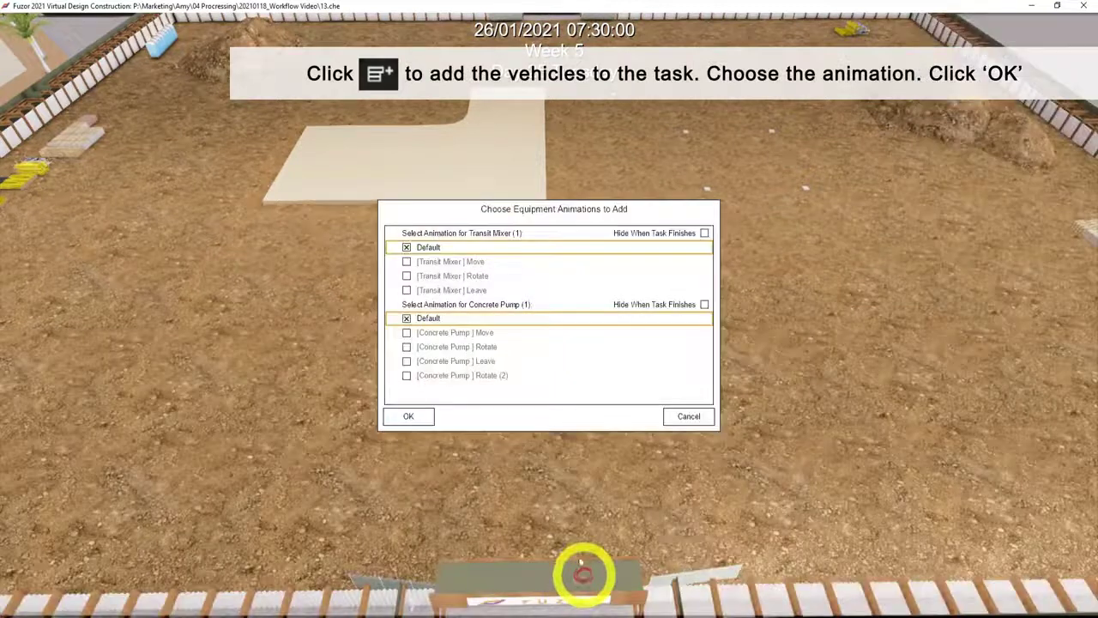
{"action": "left_click", "coordinate": [474, 264]}
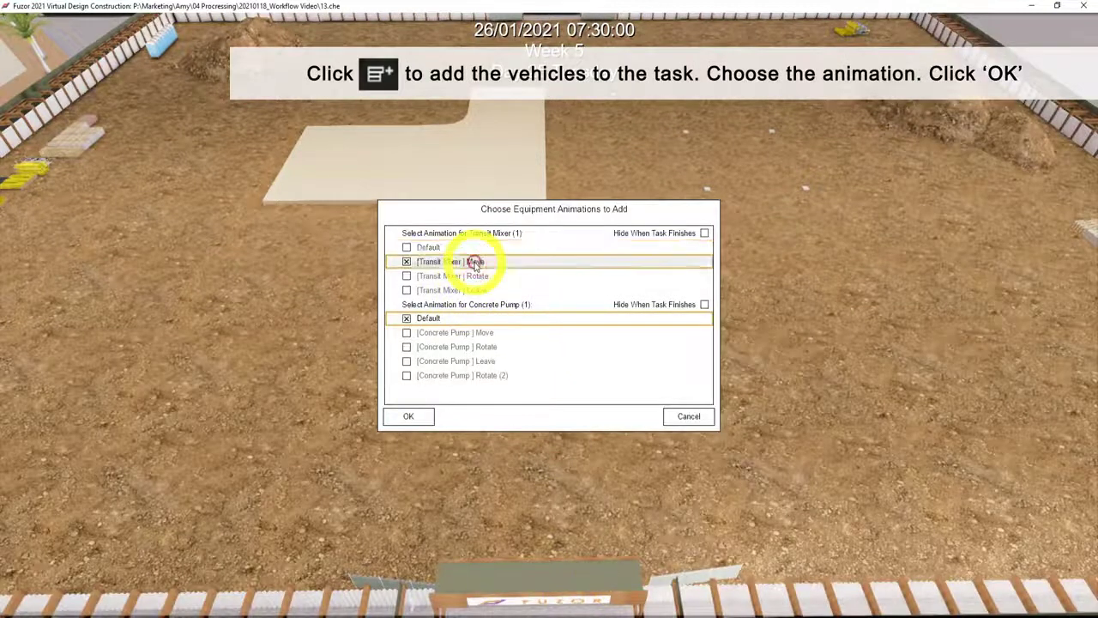
{"action": "left_click", "coordinate": [449, 333]}
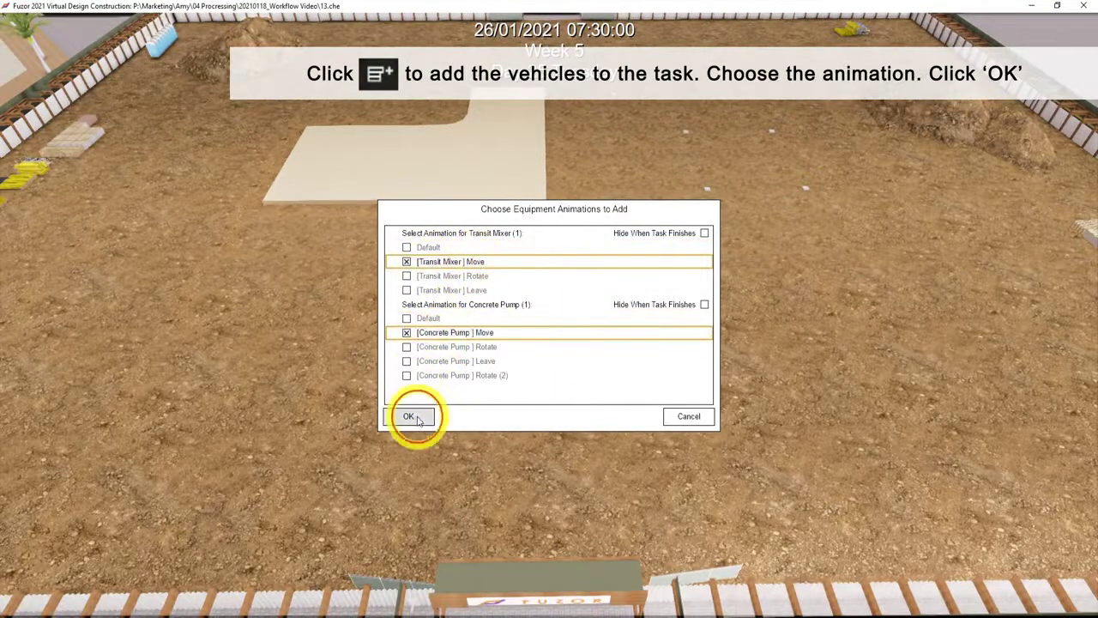
{"action": "left_click", "coordinate": [412, 417]}
Add the mixer and pump to the new Rotate task with their rotate animations.
{"action": "left_click", "coordinate": [363, 486]}
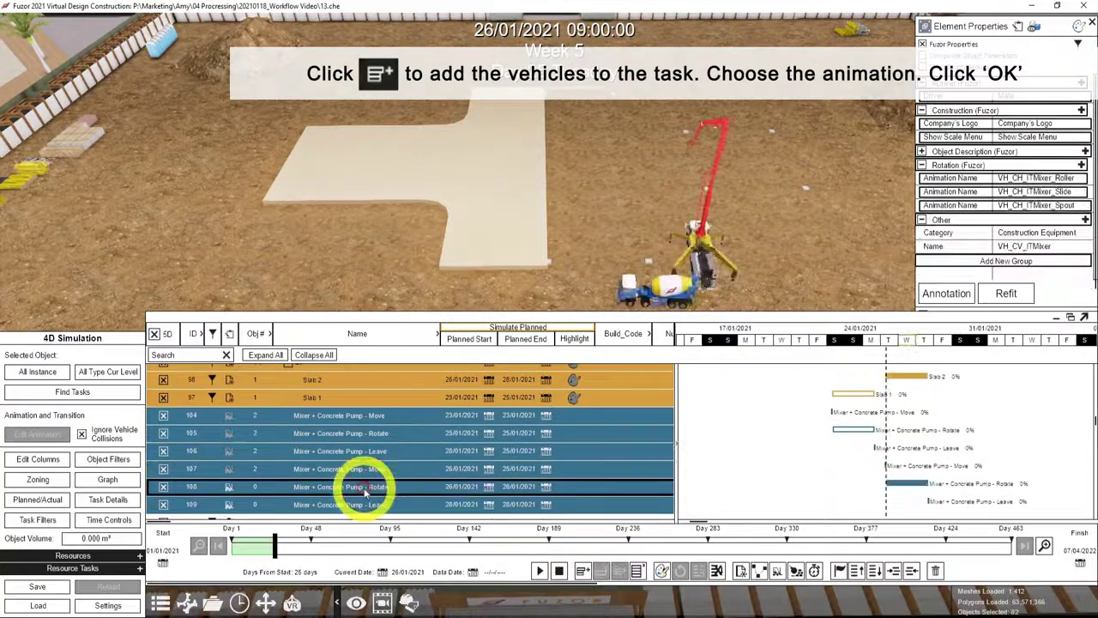
{"action": "left_click", "coordinate": [581, 572]}
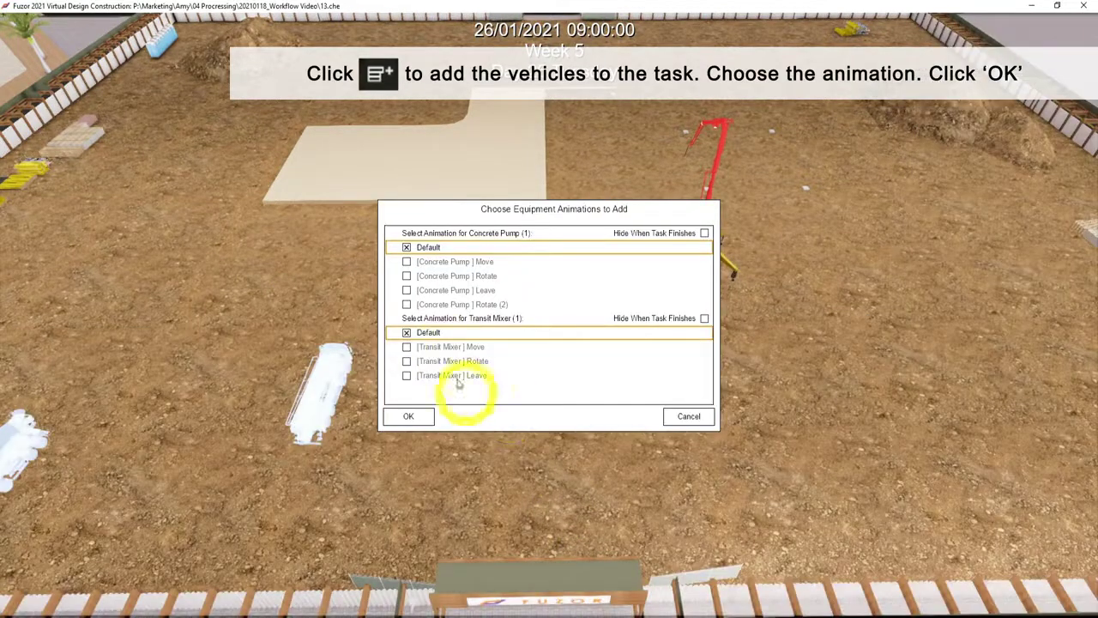
{"action": "left_click", "coordinate": [690, 416]}
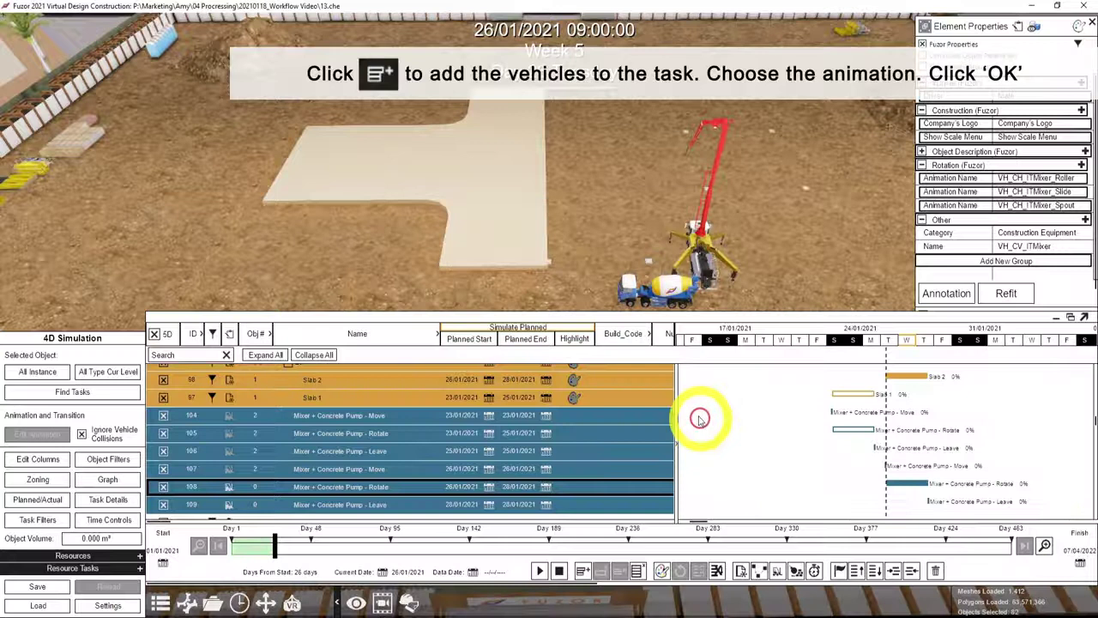
{"action": "left_click", "coordinate": [707, 270]}
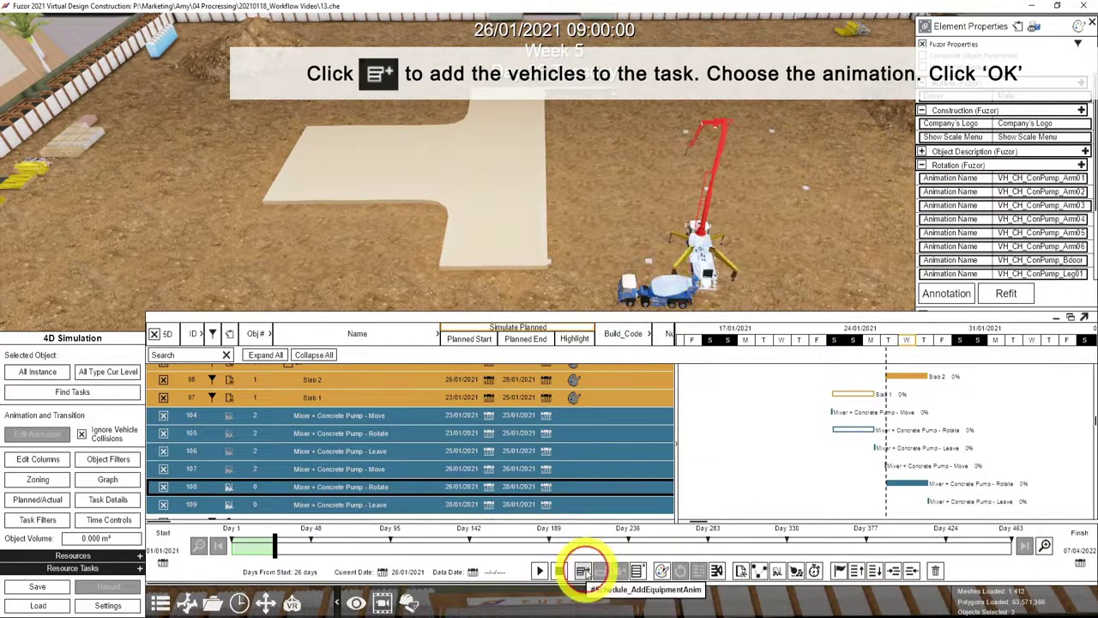
{"action": "left_click", "coordinate": [583, 572]}
{"action": "left_click", "coordinate": [481, 275]}
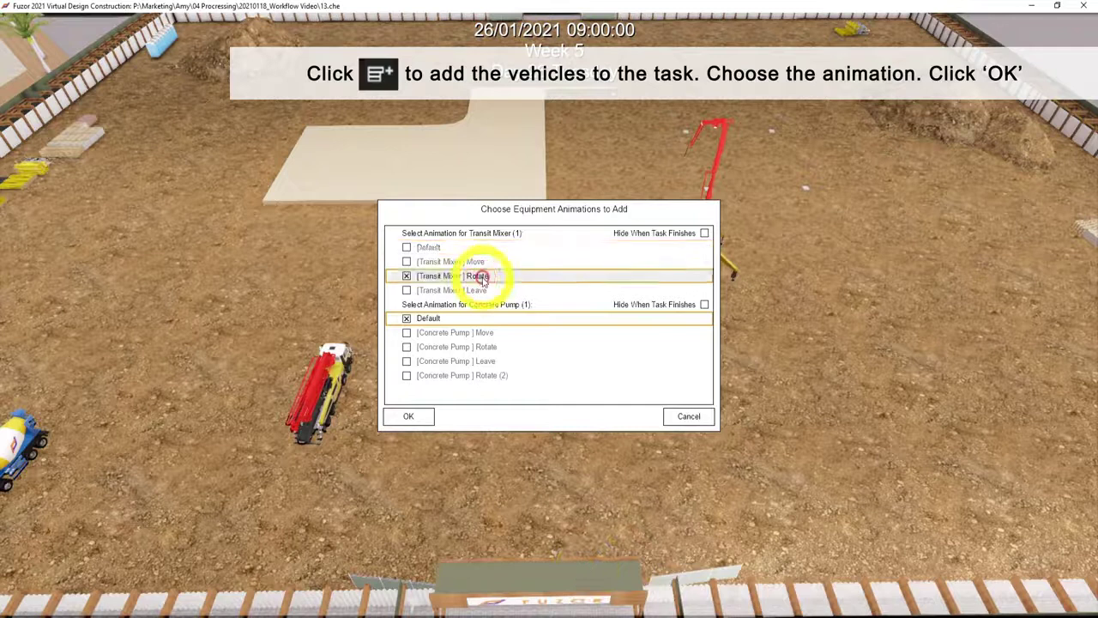
{"action": "left_click", "coordinate": [478, 346]}
{"action": "left_click", "coordinate": [410, 416]}
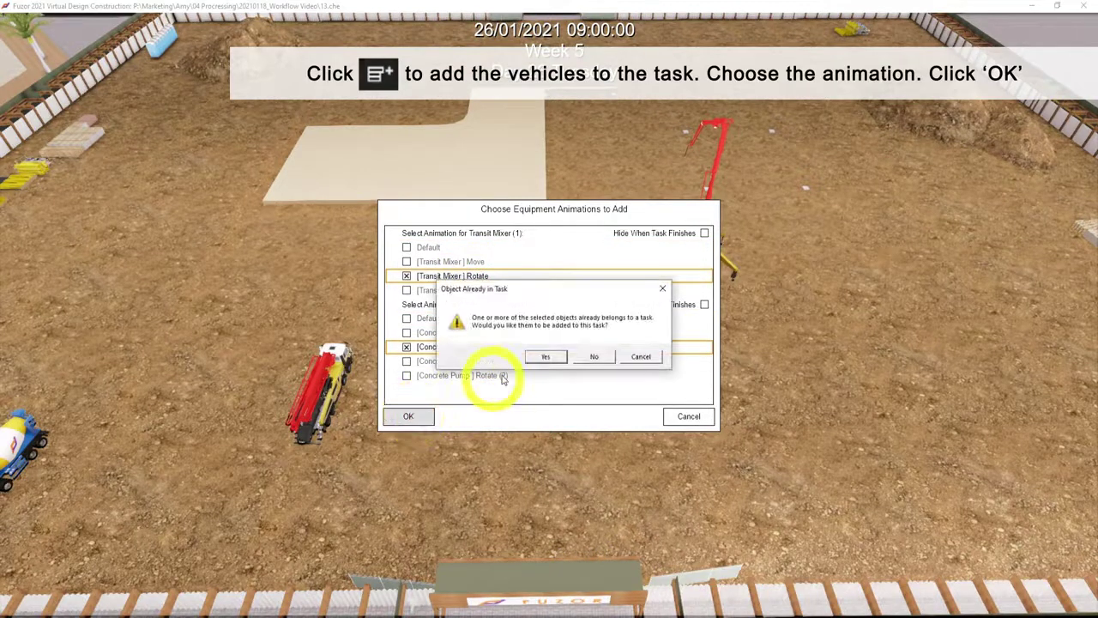
{"action": "left_click", "coordinate": [534, 359]}
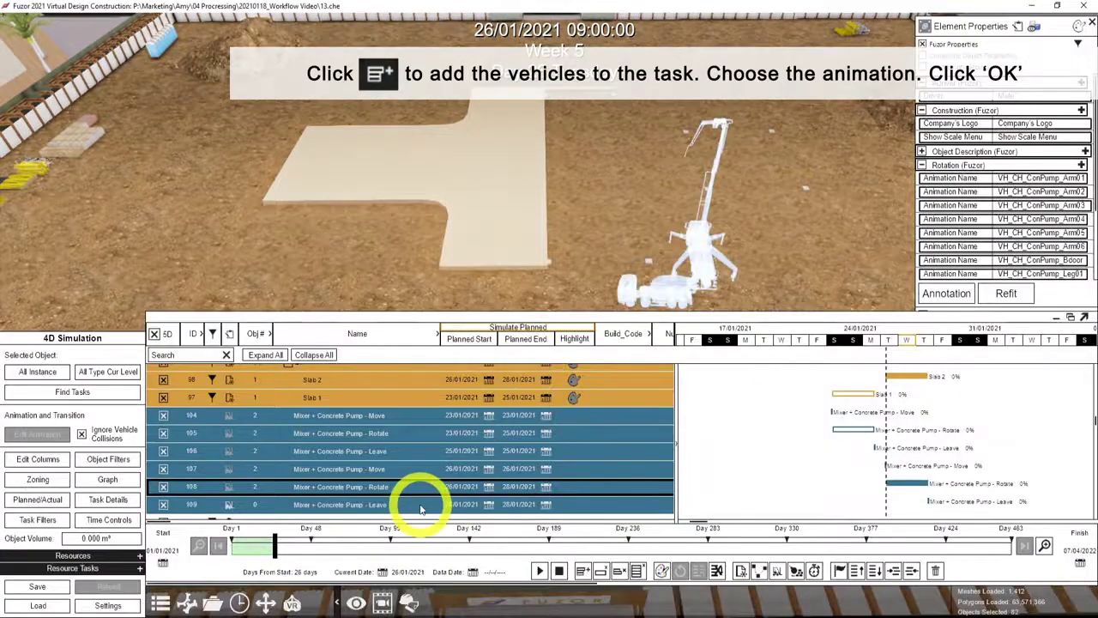
Add both vehicles to the Leave task with Leave animations and Hide When Task Finishes.
{"action": "left_click", "coordinate": [421, 506]}
{"action": "left_click", "coordinate": [586, 579]}
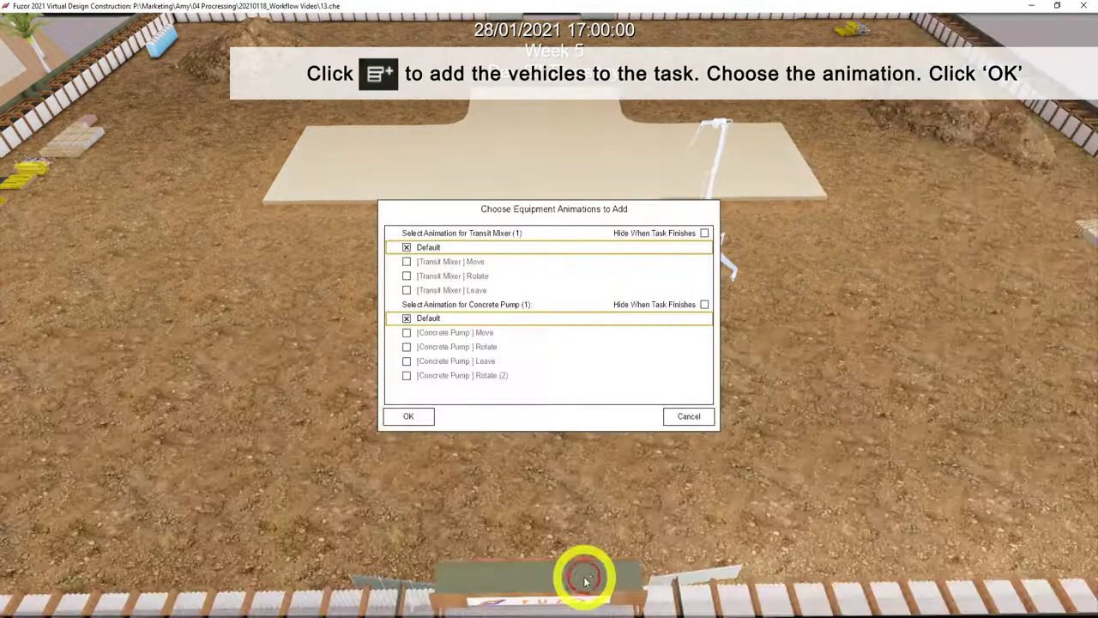
{"action": "left_click", "coordinate": [485, 377]}
{"action": "left_click", "coordinate": [490, 361]}
{"action": "left_click", "coordinate": [508, 292]}
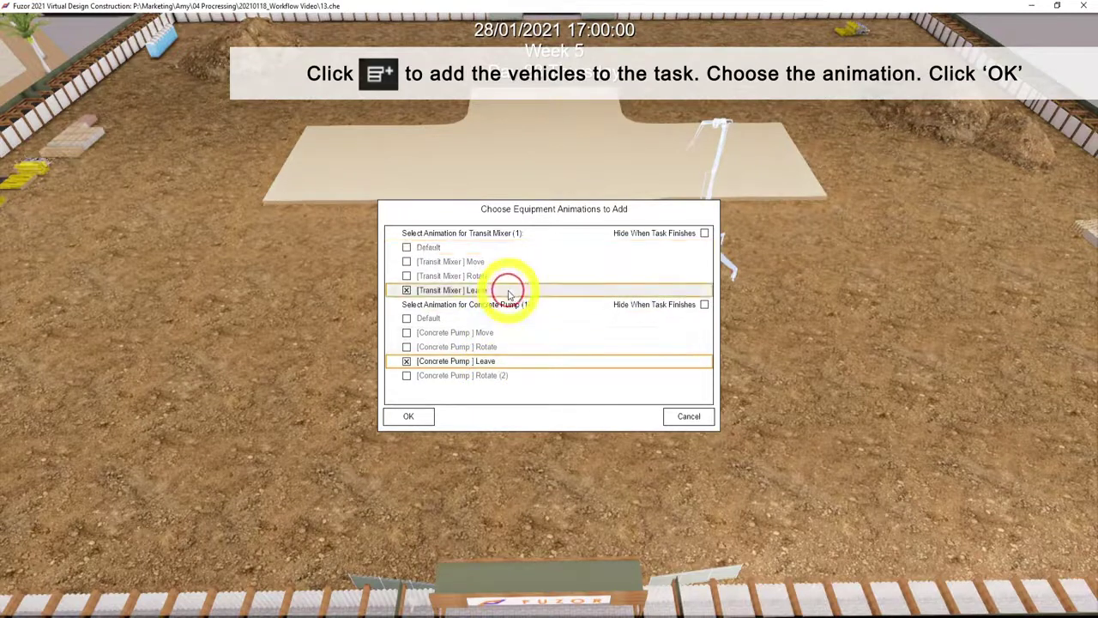
{"action": "left_click", "coordinate": [704, 304]}
{"action": "left_click", "coordinate": [704, 232]}
{"action": "left_click", "coordinate": [409, 416]}
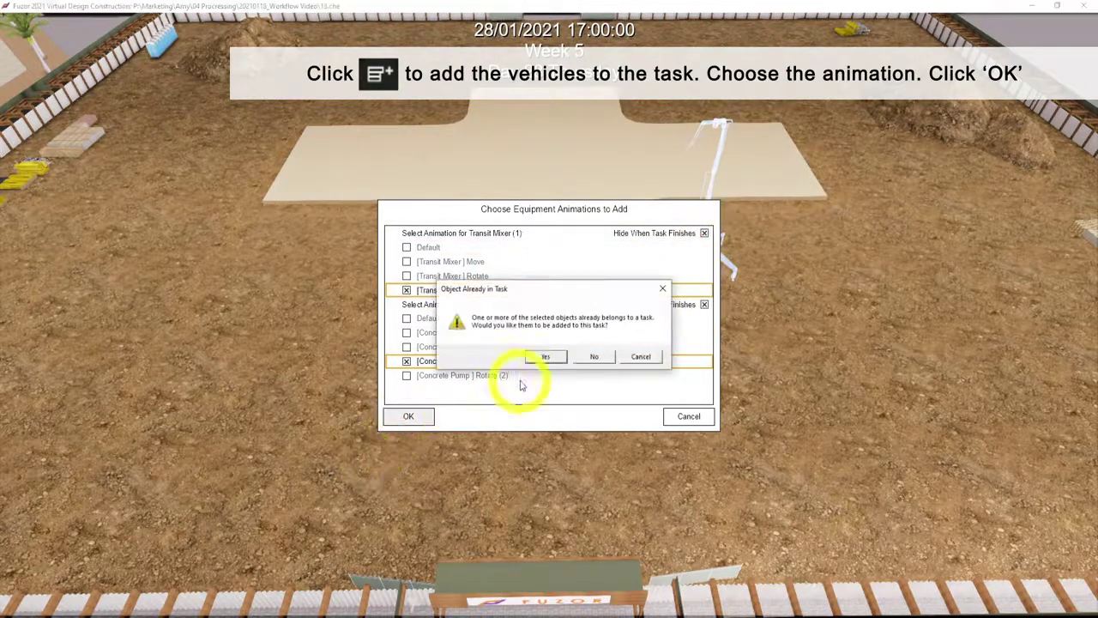
{"action": "left_click", "coordinate": [545, 358]}
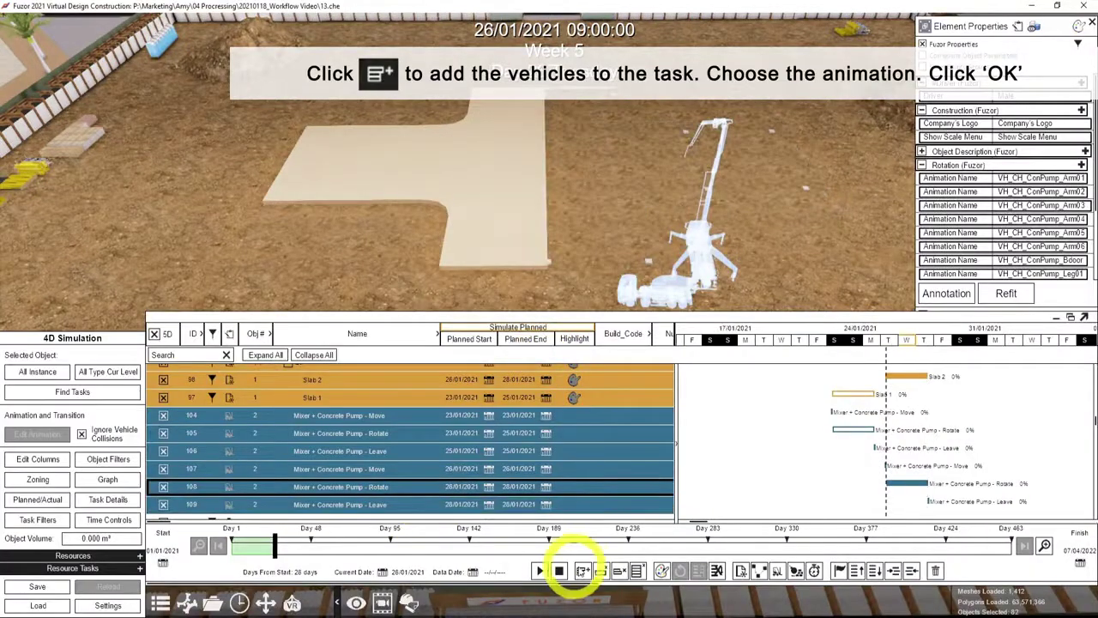
Switch the pump's animation on the Rotate task to Rotate (2).
{"action": "left_click", "coordinate": [583, 570]}
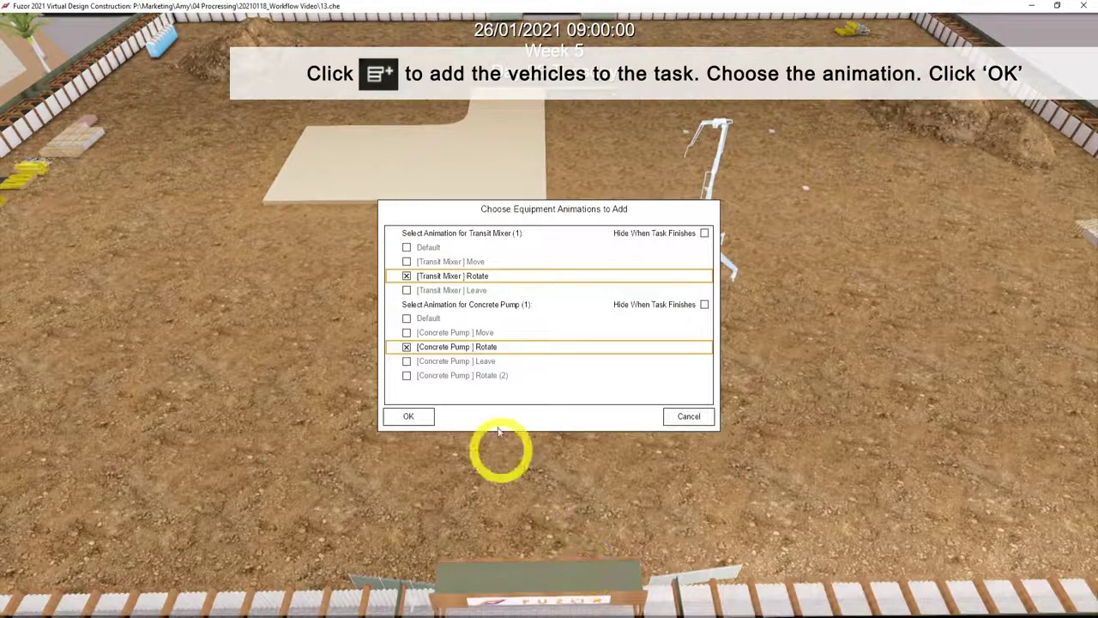
{"action": "left_click", "coordinate": [504, 377]}
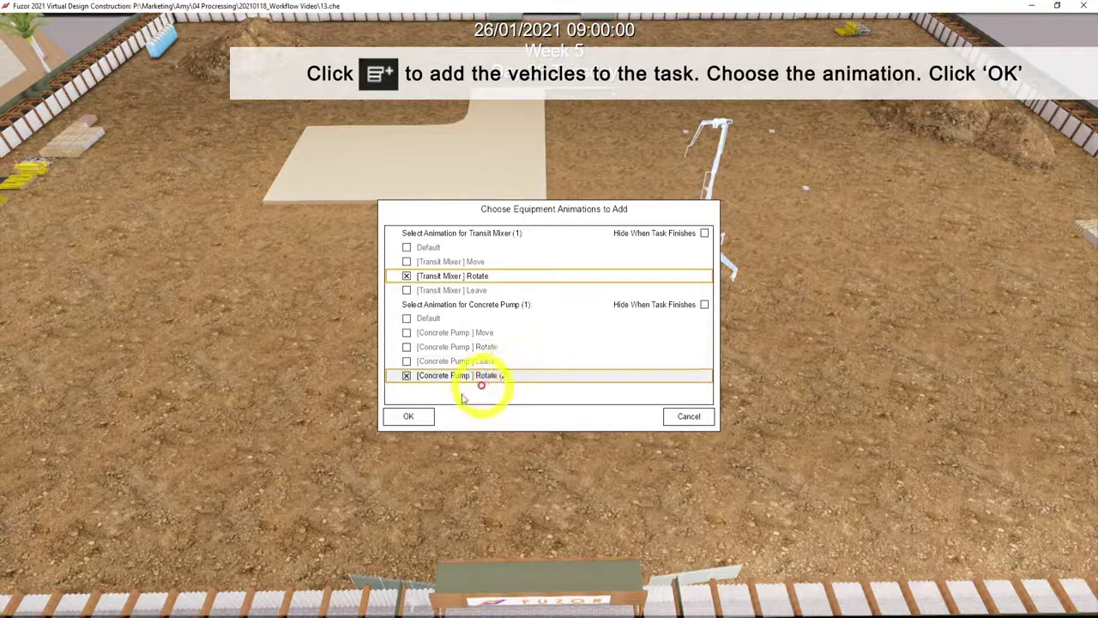
{"action": "left_click", "coordinate": [410, 416]}
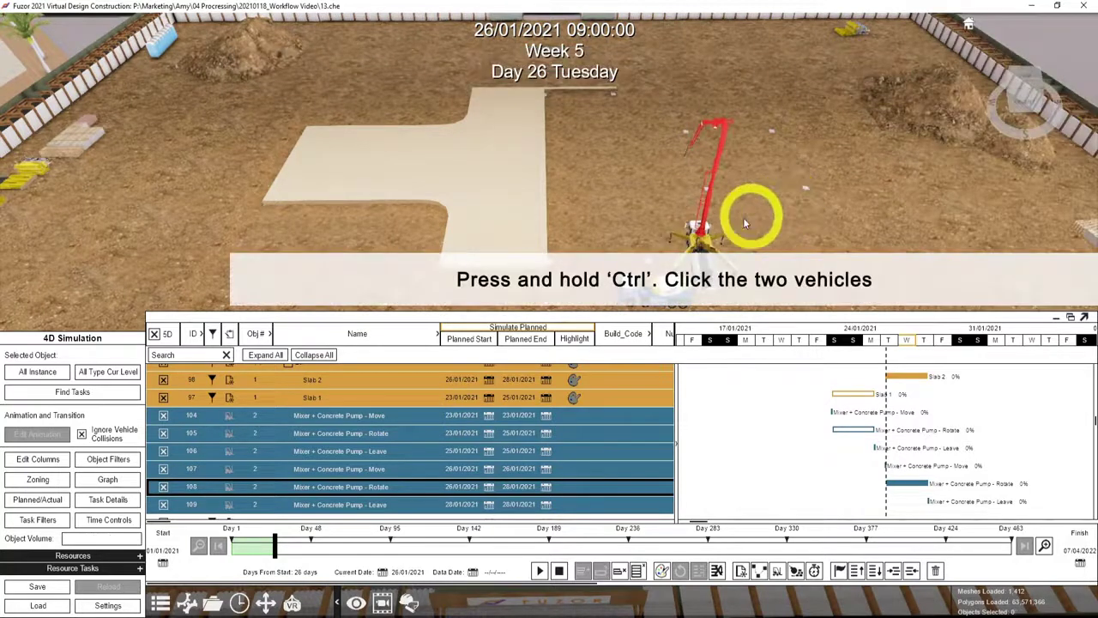
Copy the mixer and pump and move the pasted pair toward the top of the site.
{"action": "left_click", "coordinate": [699, 243], "text": "ctrl"}
{"action": "left_click", "coordinate": [678, 300], "text": "ctrl"}
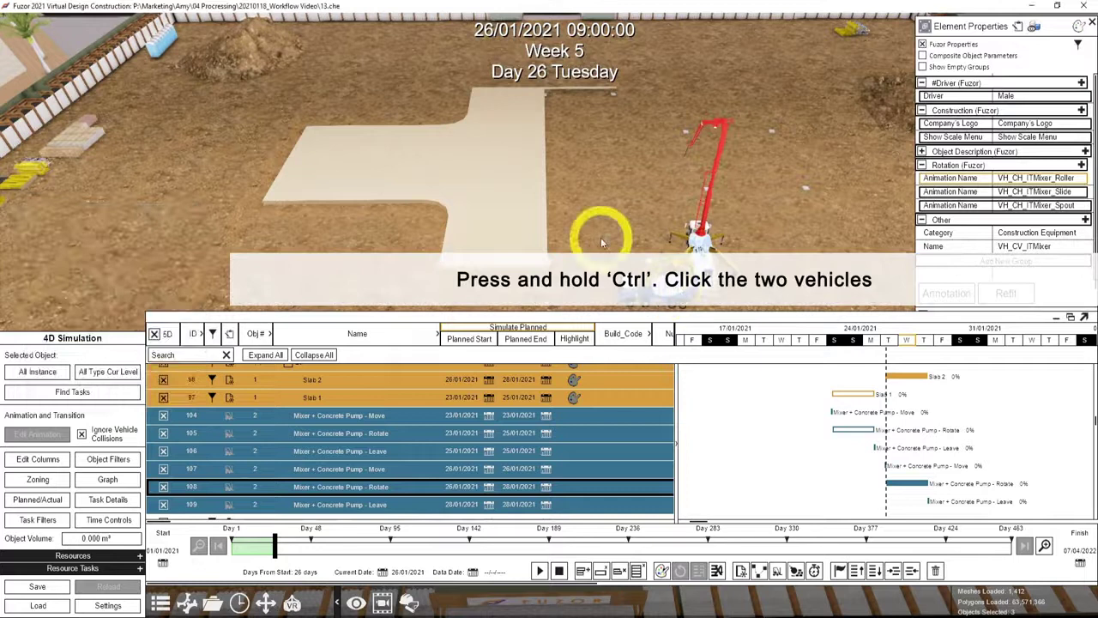
{"action": "key", "text": "ctrl+c"}
{"action": "key", "text": "ctrl+v"}
{"action": "left_click", "coordinate": [399, 108]}
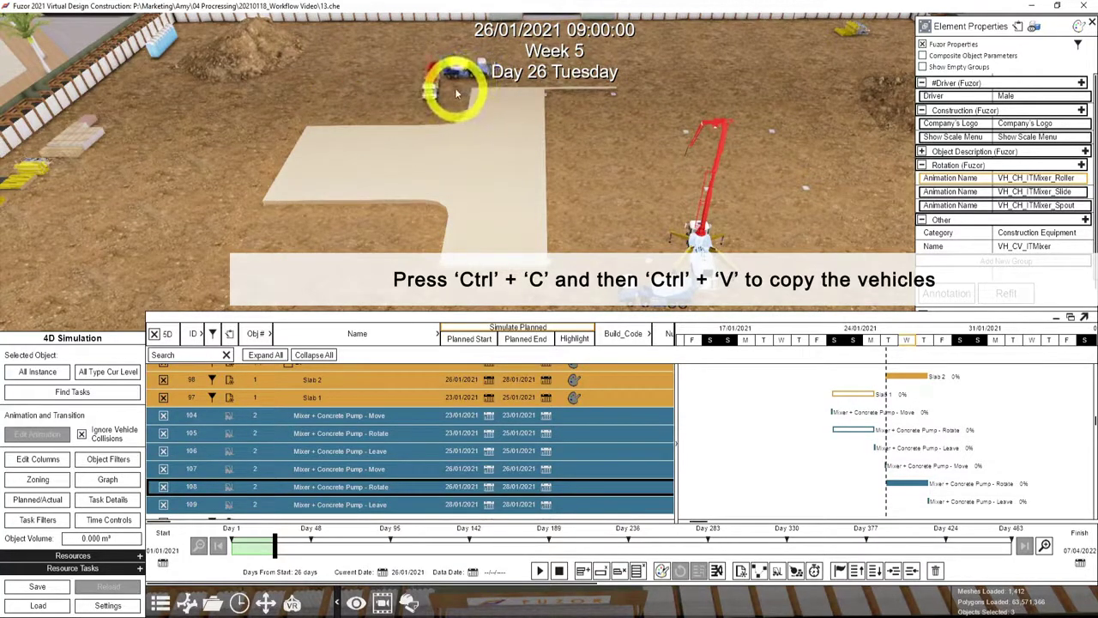
{"action": "left_click_drag", "start_coordinate": [456, 93], "coordinate": [599, 79]}
Paste another copy of the pair near the top edge of the site.
{"action": "key", "text": "ctrl+c"}
{"action": "key", "text": "ctrl+v"}
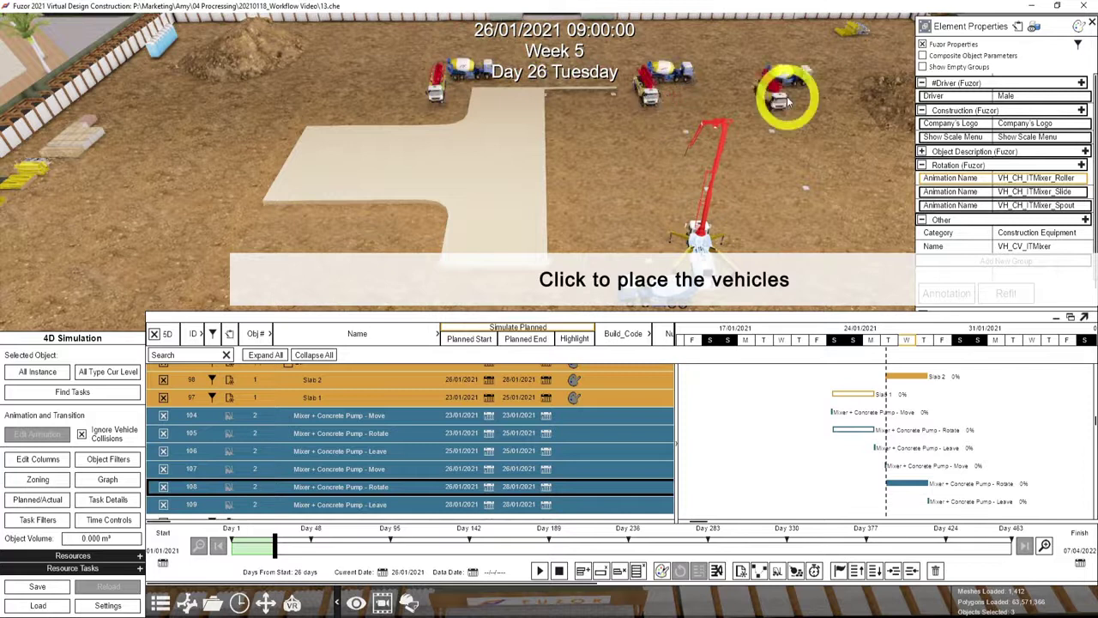
{"action": "left_click", "coordinate": [781, 103]}
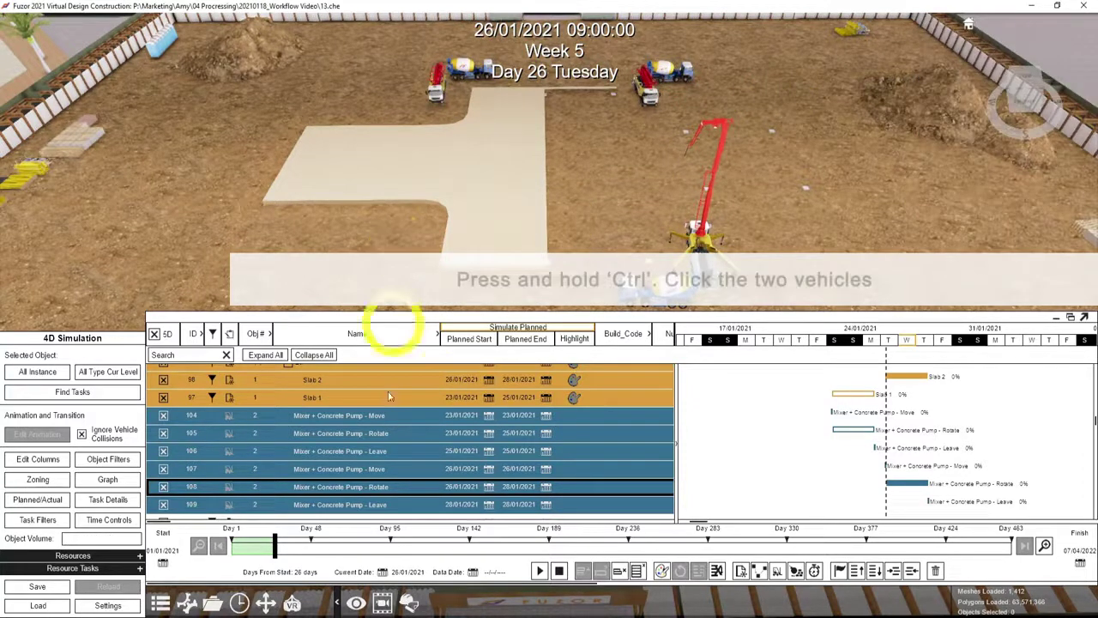
{"action": "left_click", "coordinate": [326, 419]}
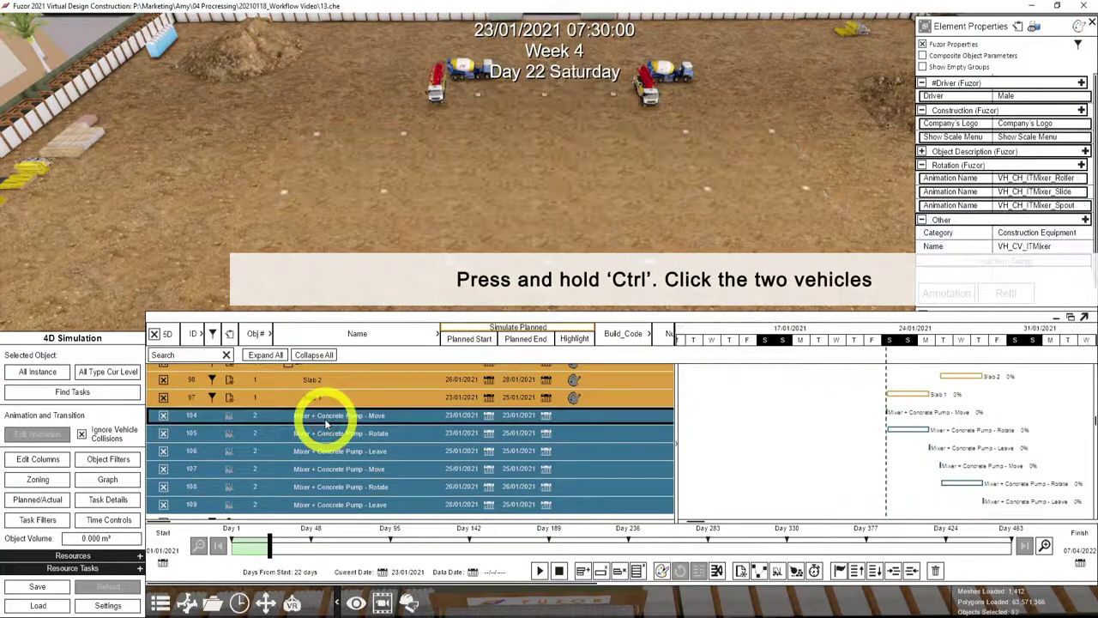
Add the copied mixer and pump to the first Move task with their Move animations.
{"action": "left_click", "coordinate": [436, 80], "text": "ctrl"}
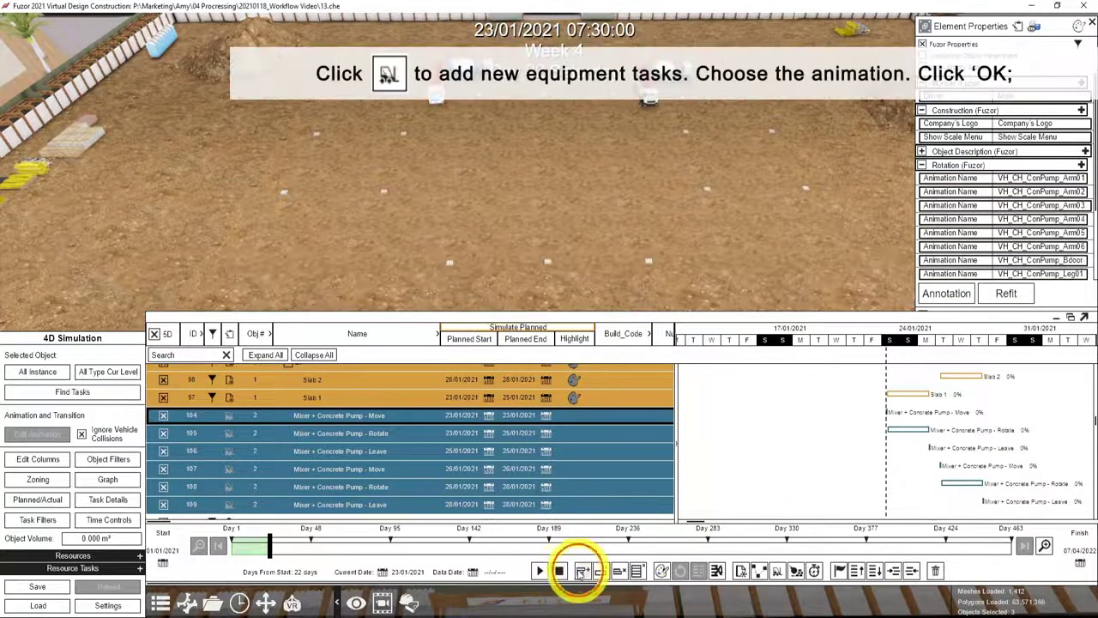
{"action": "left_click", "coordinate": [581, 571]}
{"action": "left_click", "coordinate": [468, 263]}
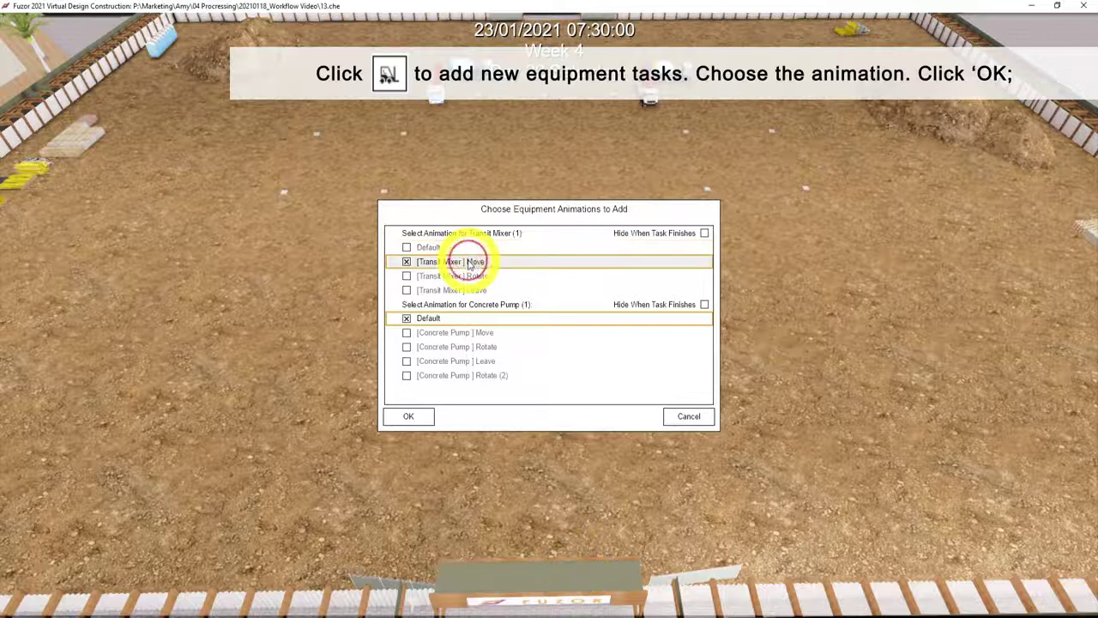
{"action": "left_click", "coordinate": [483, 334]}
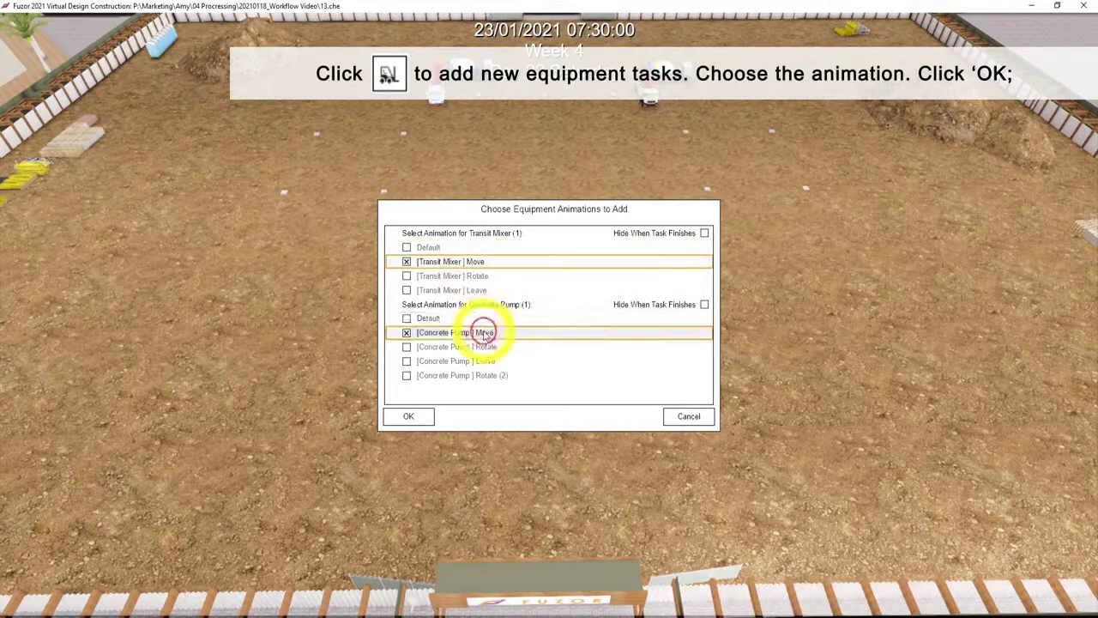
{"action": "left_click", "coordinate": [423, 420]}
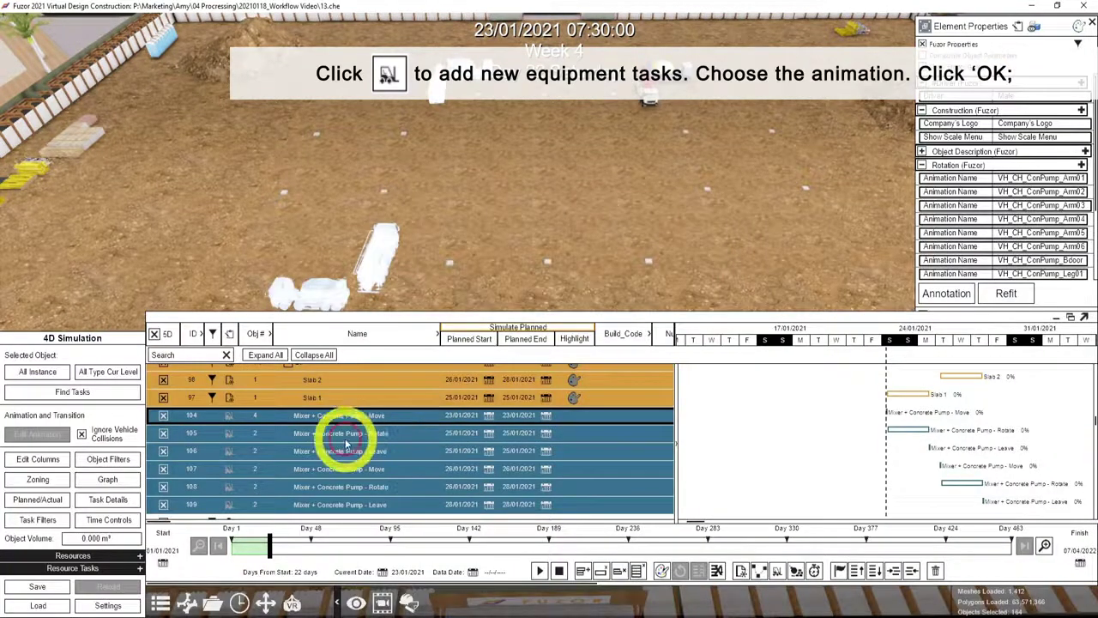
Add the copied pair to the first Rotate task, using Rotate (2) for the pump.
{"action": "left_click", "coordinate": [347, 439]}
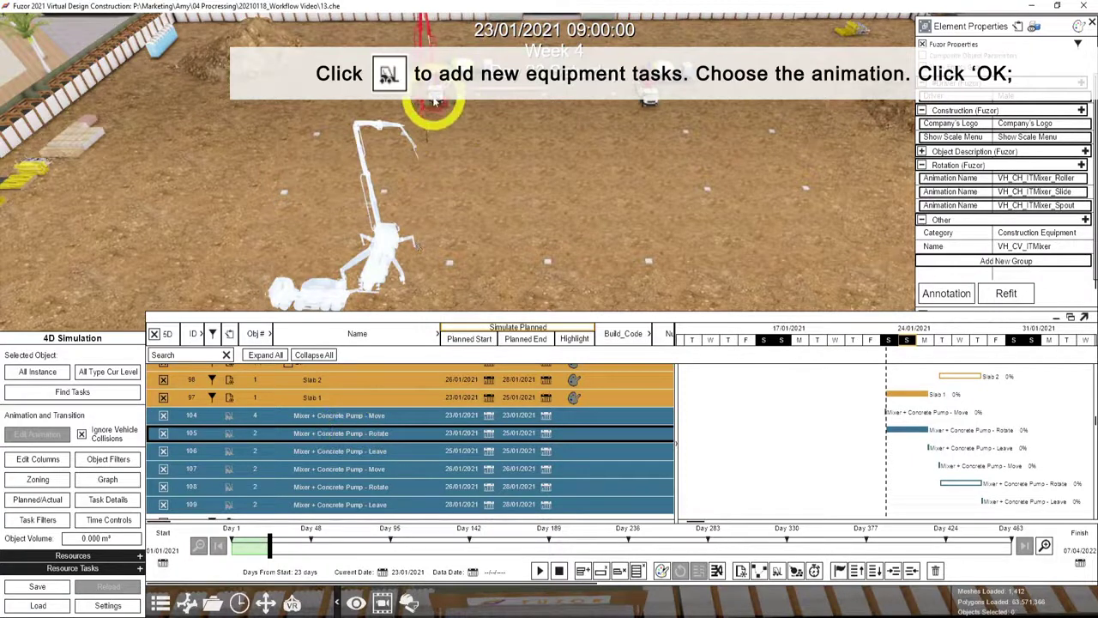
{"action": "left_click", "coordinate": [583, 570]}
{"action": "left_click", "coordinate": [451, 303]}
{"action": "left_click", "coordinate": [455, 360]}
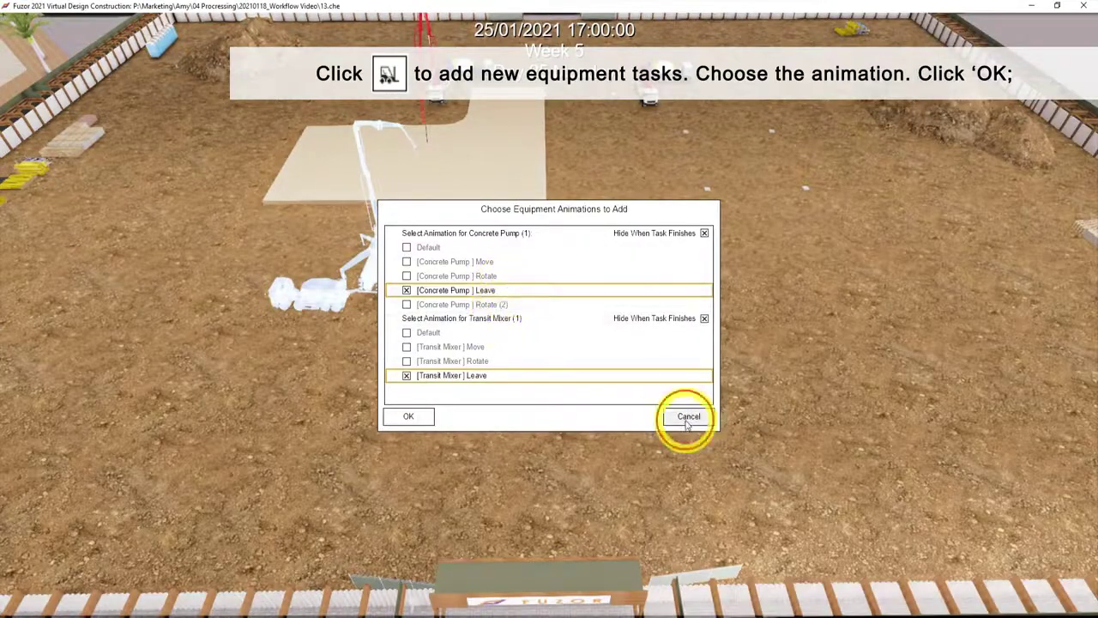
{"action": "left_click", "coordinate": [687, 420]}
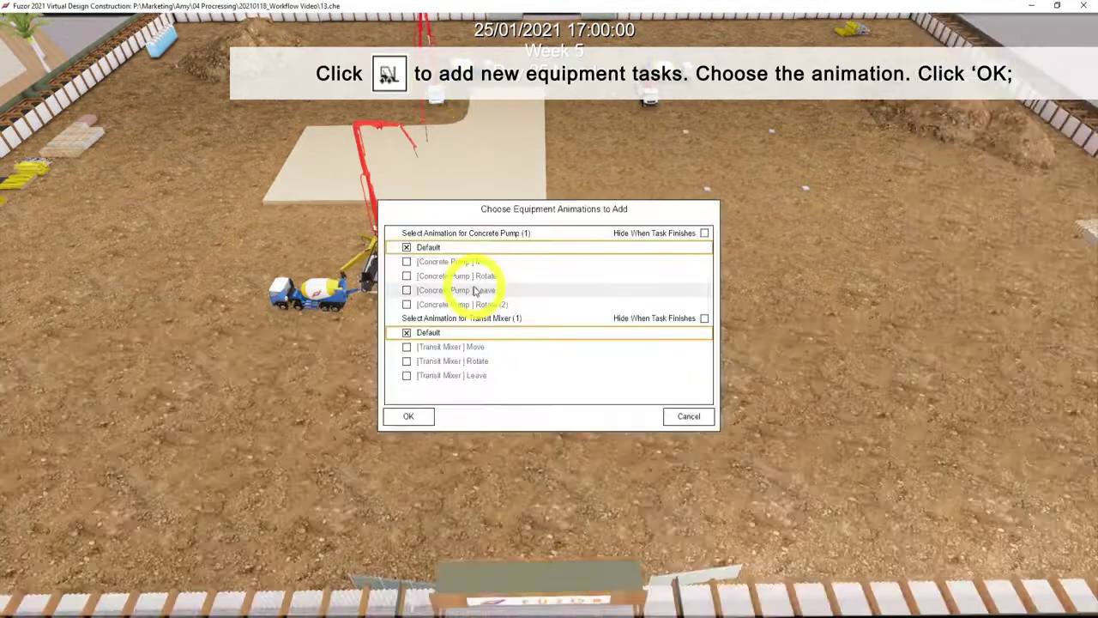
Give the pair Leave animations with Hide When Task Finishes on the first Leave task.
{"action": "left_click", "coordinate": [474, 290]}
{"action": "left_click", "coordinate": [473, 375]}
{"action": "left_click", "coordinate": [704, 233]}
{"action": "left_click", "coordinate": [704, 318]}
{"action": "left_click", "coordinate": [408, 416]}
{"action": "left_click", "coordinate": [527, 355]}
Add the other copied mixer and pump to the second Move task with Move animations.
{"action": "left_click", "coordinate": [363, 469]}
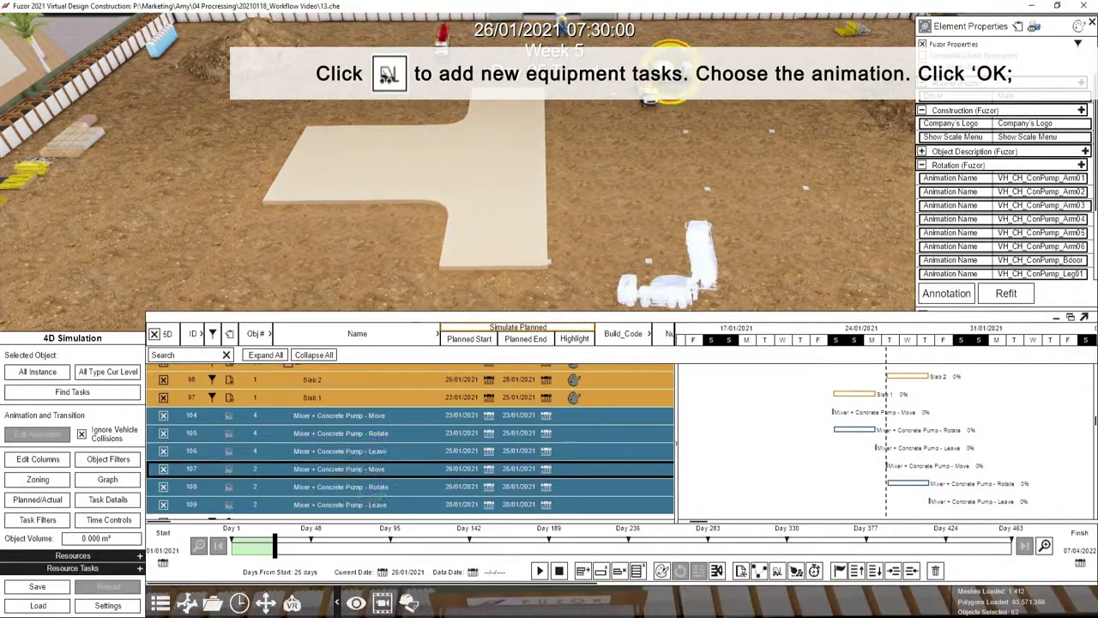
{"action": "left_click", "coordinate": [651, 100]}
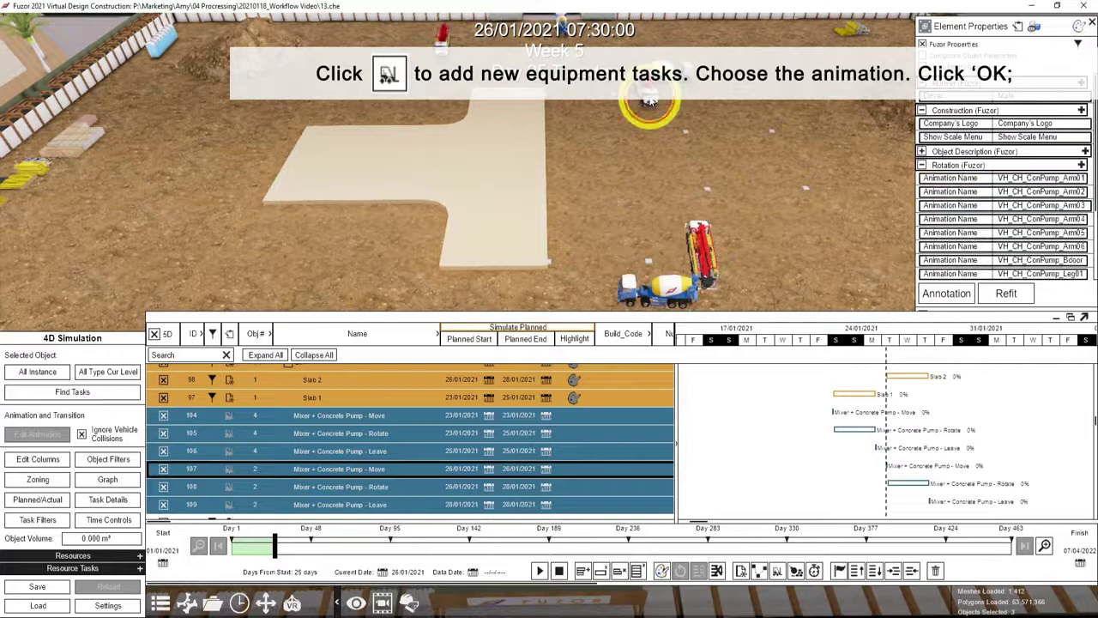
{"action": "left_click", "coordinate": [573, 568]}
{"action": "left_click", "coordinate": [478, 263]}
{"action": "left_click", "coordinate": [455, 329]}
{"action": "left_click", "coordinate": [429, 412]}
Add that pair to the second Rotate task with their rotate animations.
{"action": "left_click", "coordinate": [424, 487]}
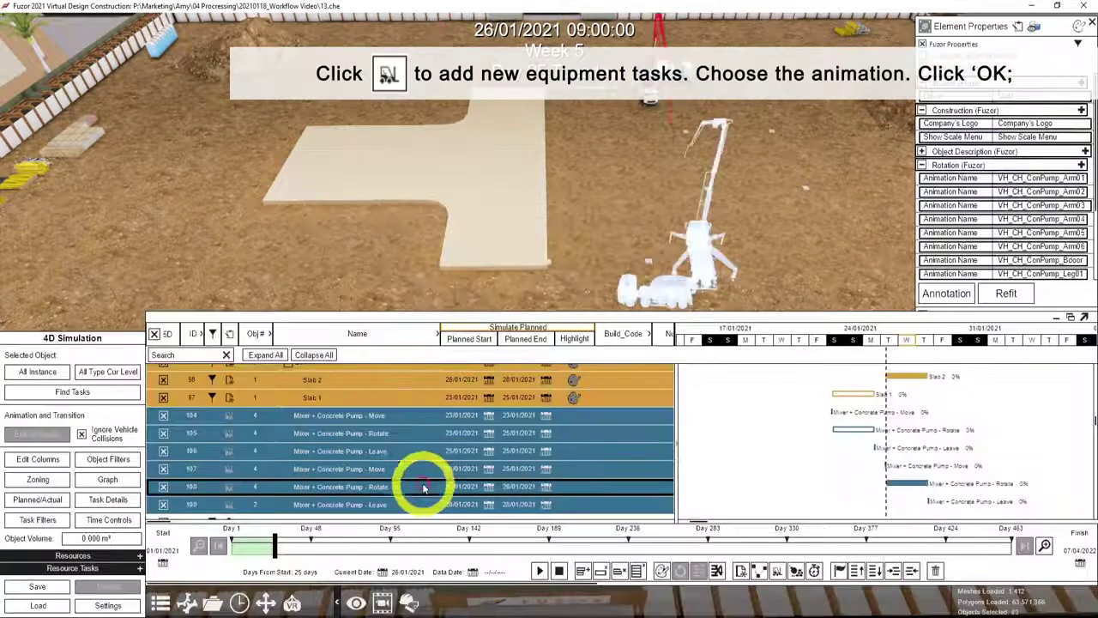
{"action": "left_click", "coordinate": [581, 572]}
{"action": "left_click", "coordinate": [490, 275]}
{"action": "left_click", "coordinate": [421, 361]}
{"action": "left_click", "coordinate": [408, 416]}
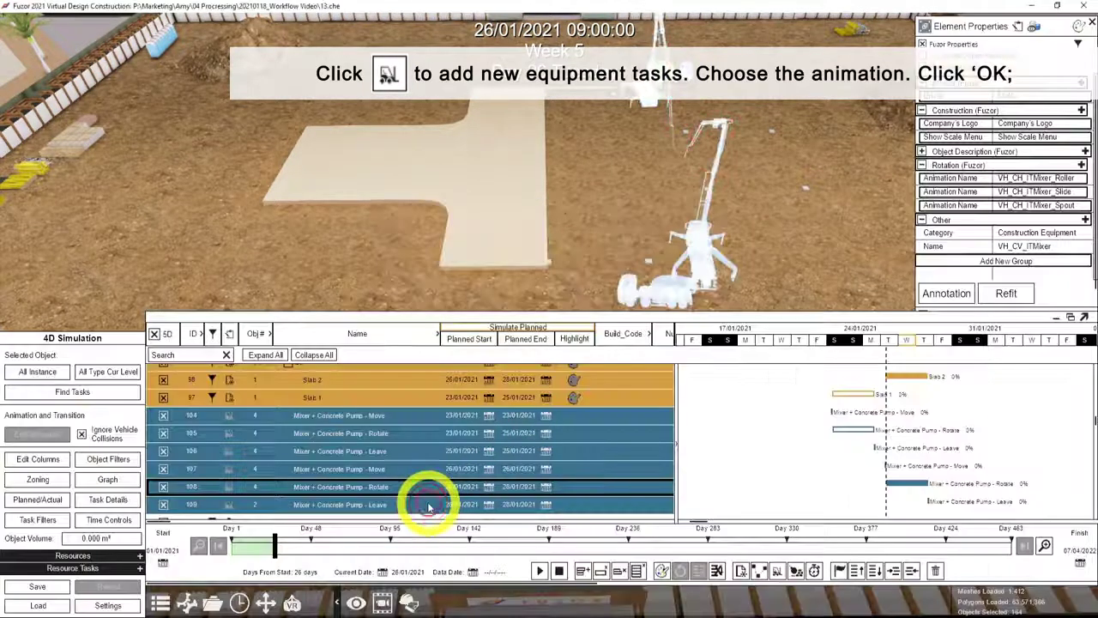
Give them Leave animations hidden on finish, then play the 4D simulation.
{"action": "left_click", "coordinate": [581, 572]}
{"action": "left_click", "coordinate": [505, 375]}
{"action": "left_click", "coordinate": [523, 290]}
{"action": "left_click", "coordinate": [704, 319]}
{"action": "left_click", "coordinate": [705, 232]}
{"action": "left_click", "coordinate": [408, 417]}
{"action": "left_click", "coordinate": [546, 355]}
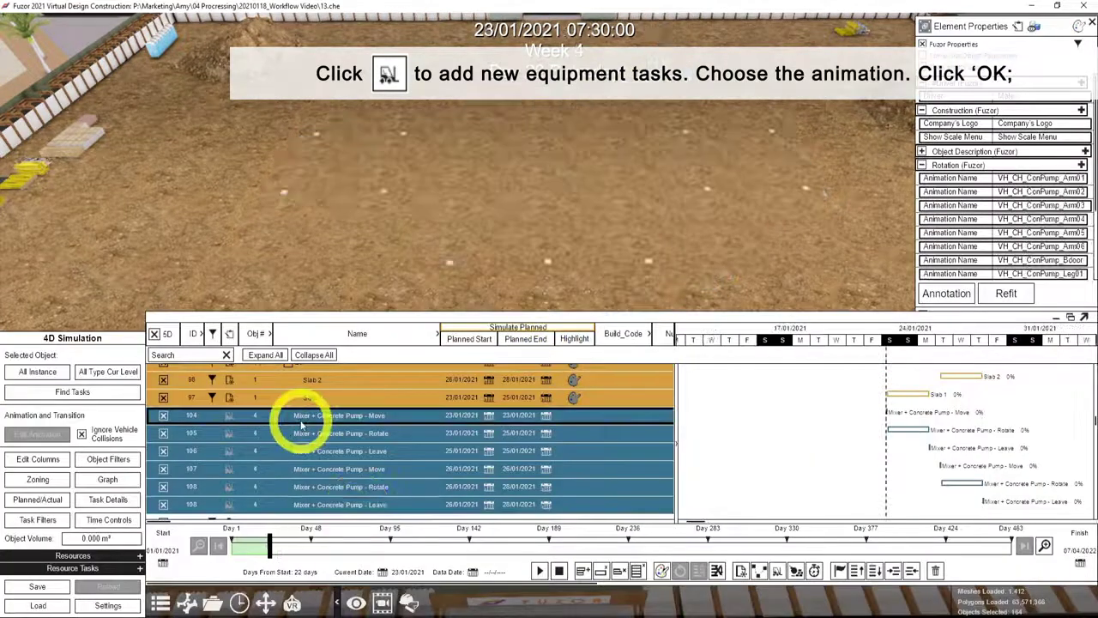
{"action": "left_click", "coordinate": [539, 571]}
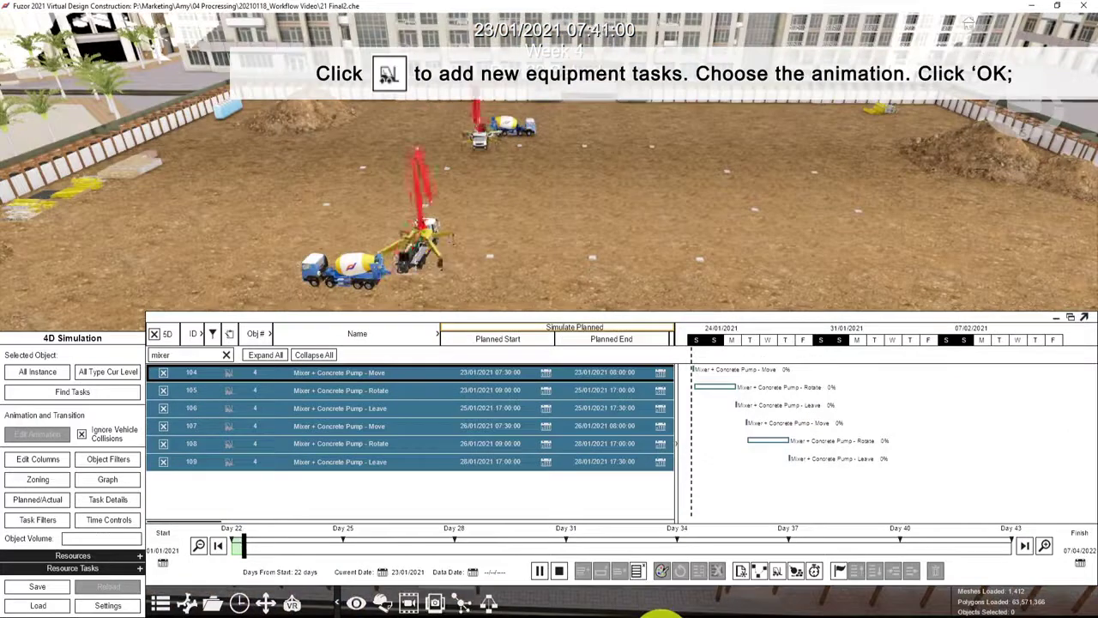